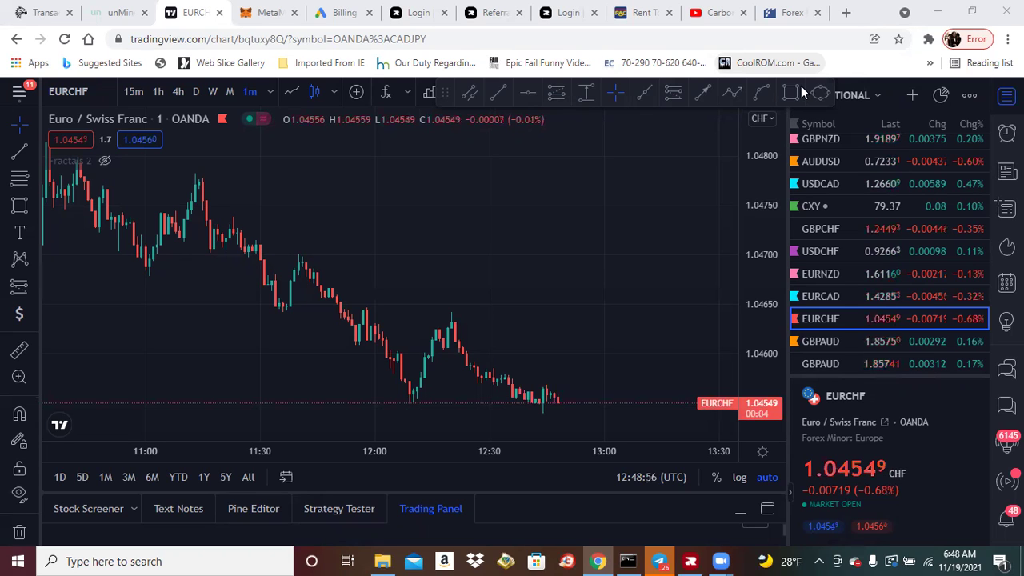
click(36, 154)
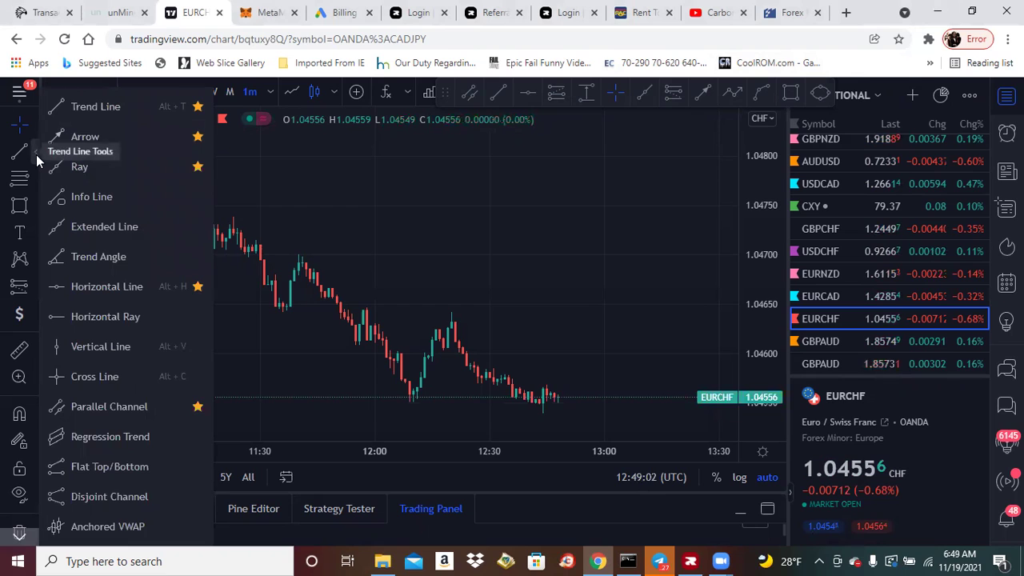
click(412, 298)
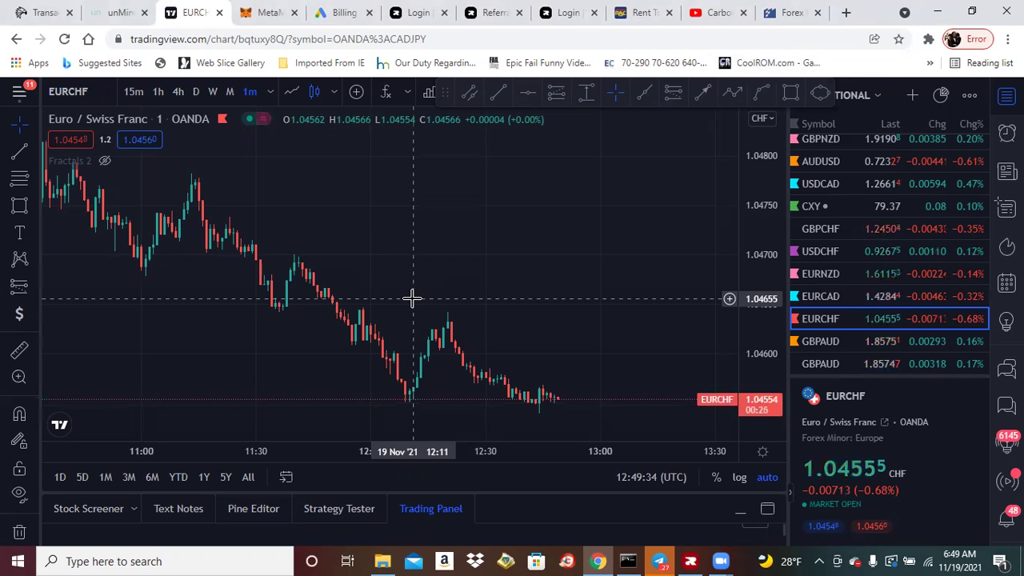
Draw two rectangle zones: about 1.04548 to 1.04538 from 12:07 to 13:03, and about 1.04647 to 1.04632 from 11:22 to 13:01
click(20, 209)
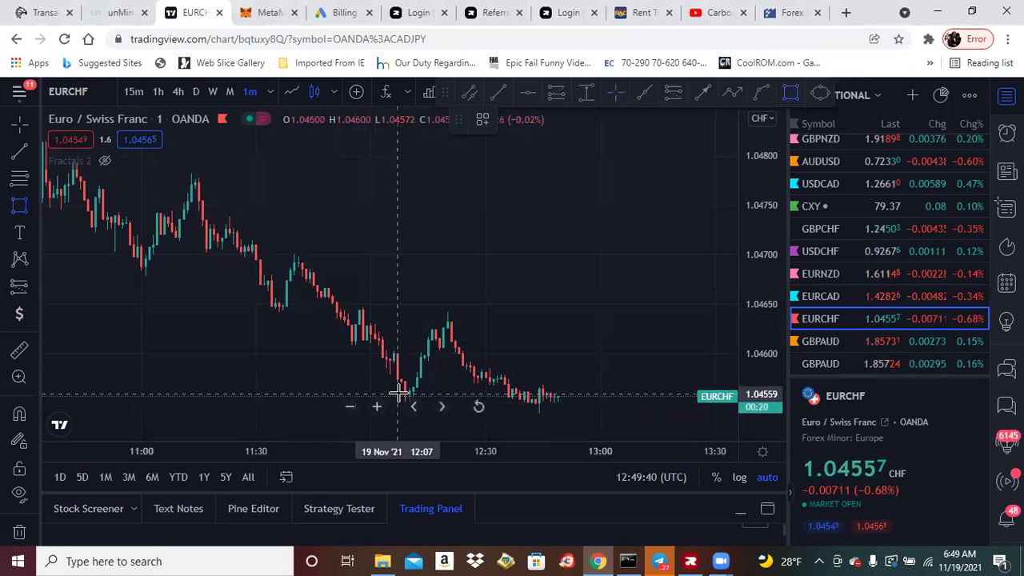
mouse_move(400, 392)
mouse_down()
mouse_move(593, 397)
mouse_move(612, 415)
mouse_move(612, 406)
mouse_up()
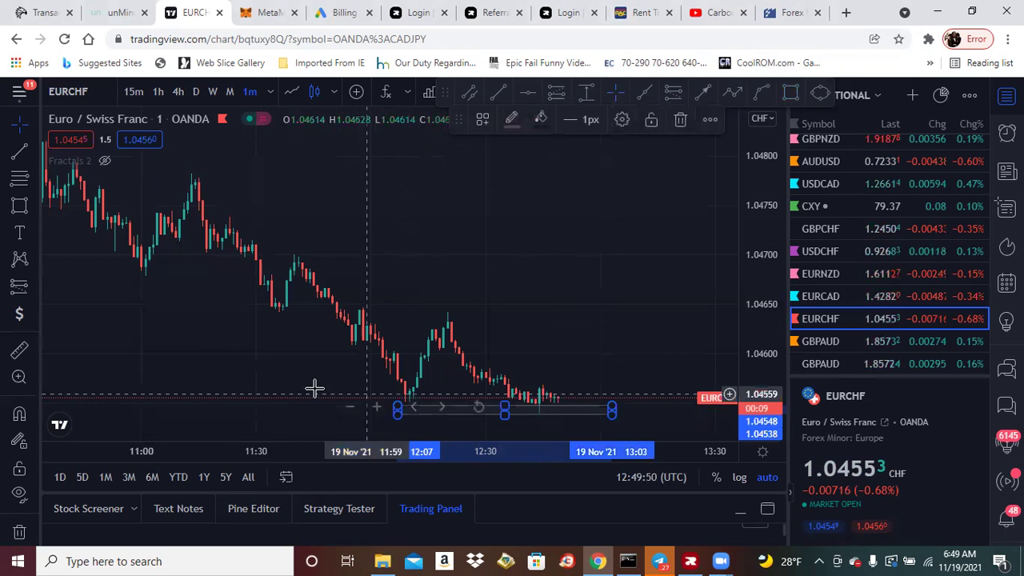
click(19, 205)
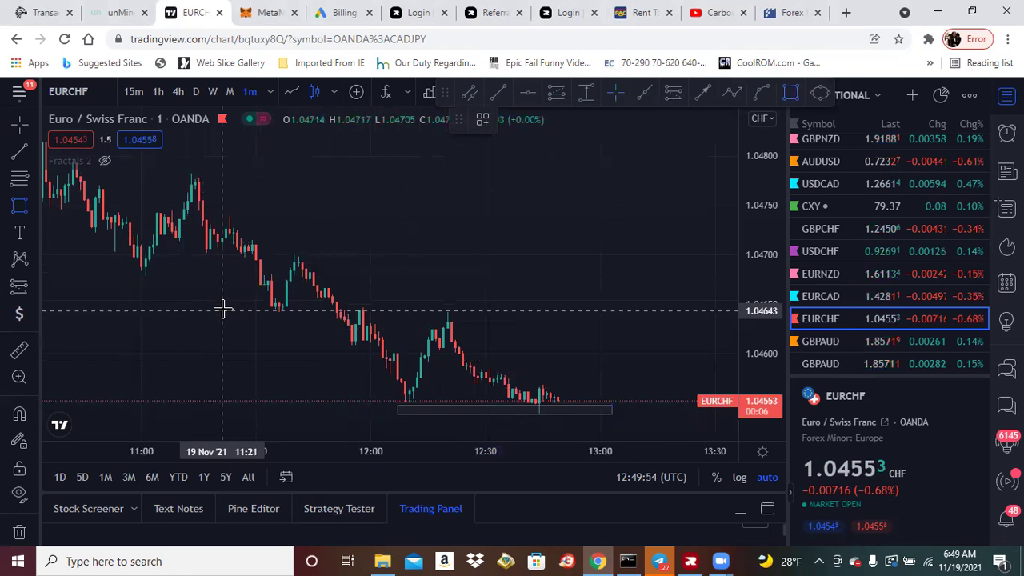
drag(226, 306, 310, 319)
drag(416, 340, 604, 320)
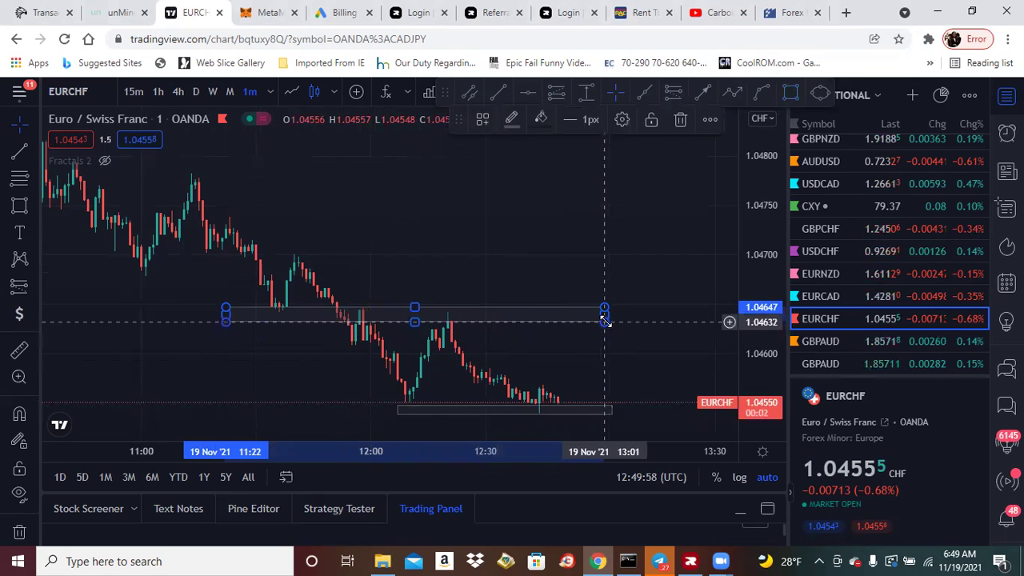
click(299, 370)
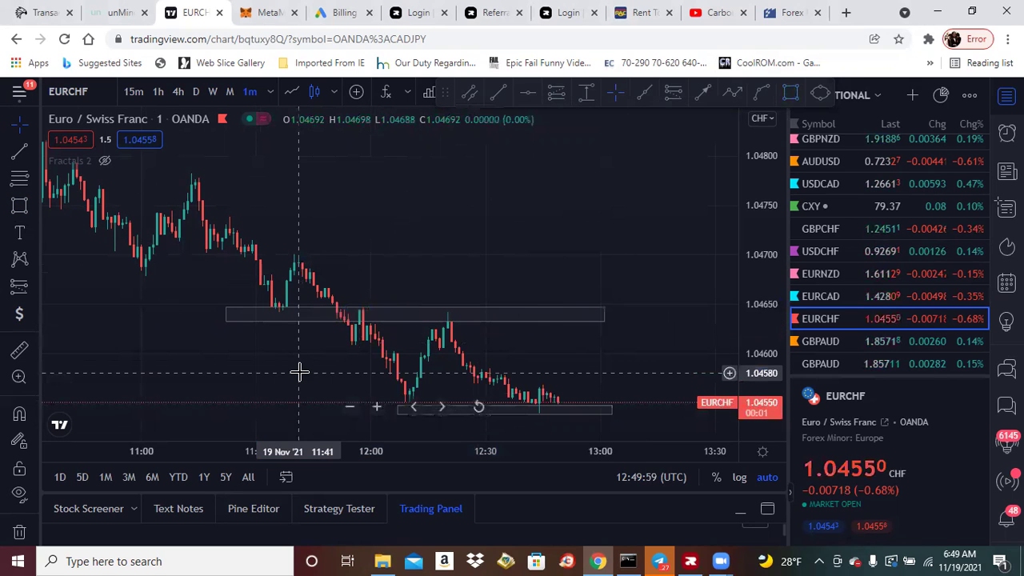
Display the EURCHF prices as a line chart and return to candlesticks
click(291, 92)
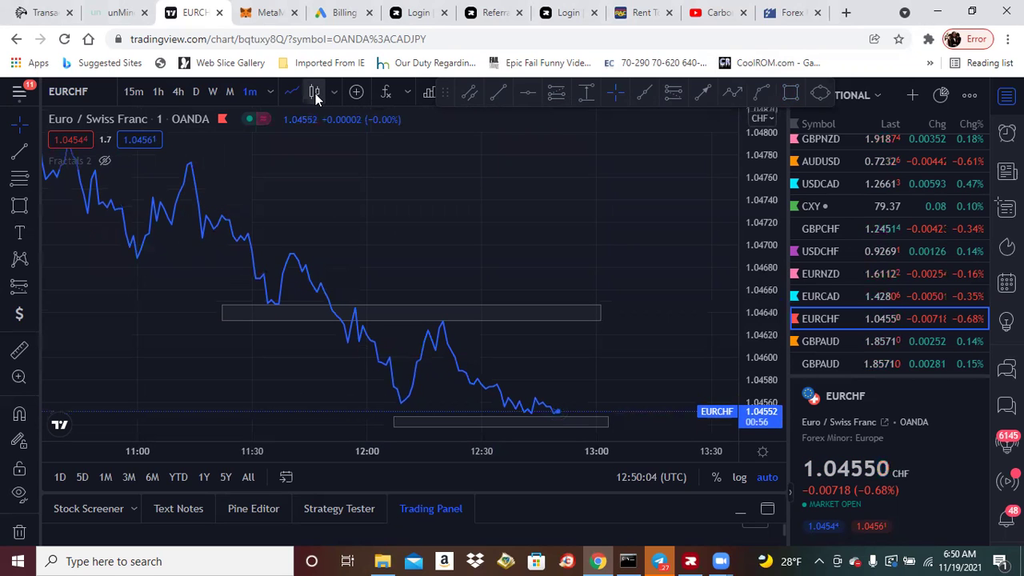
click(315, 91)
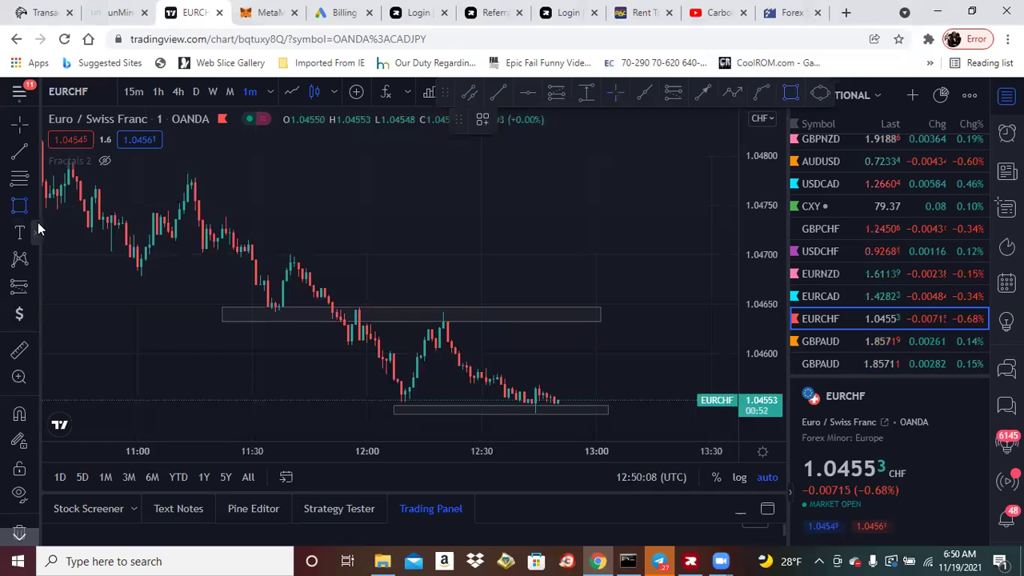
Draw a rectangle zone over the earlier lows from about 10:29 to 12:02, between about 1.04705 and 1.04681
click(19, 207)
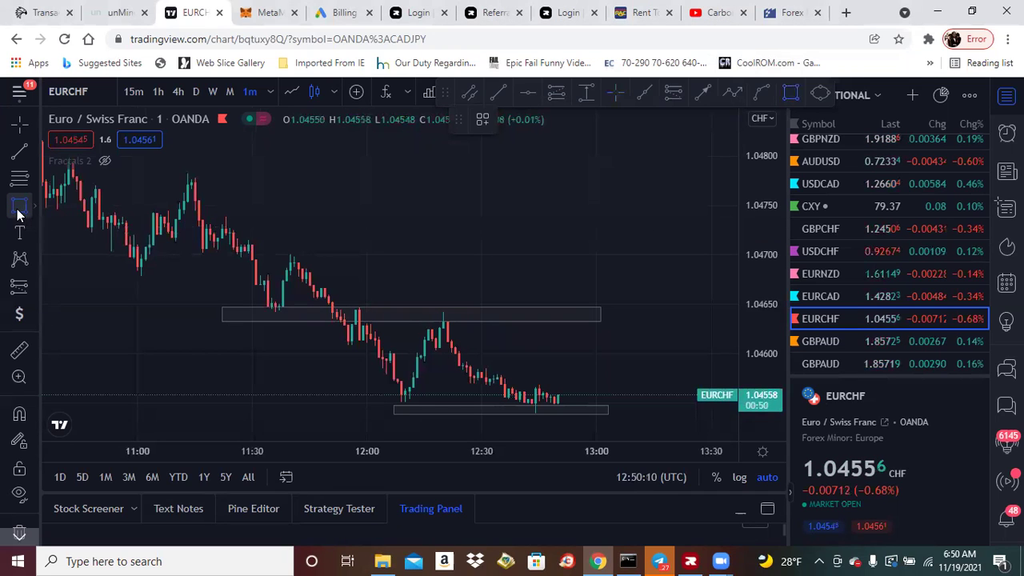
click(11, 127)
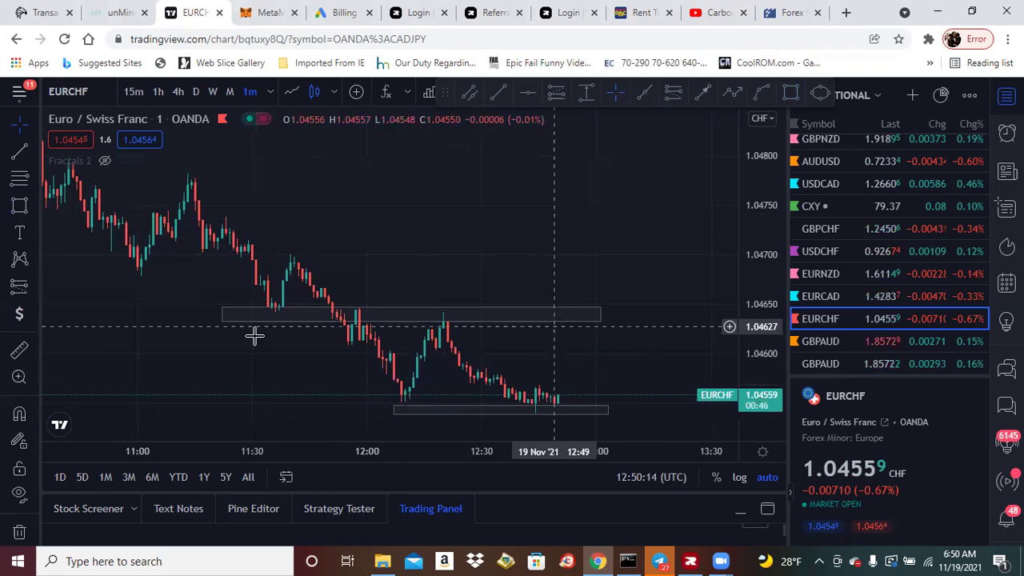
drag(206, 327, 315, 338)
click(19, 207)
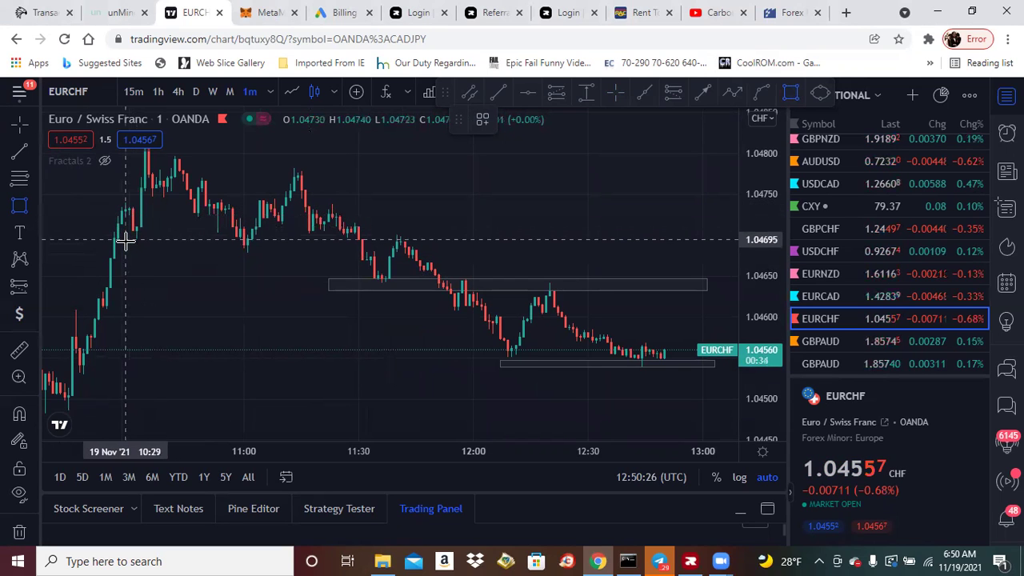
mouse_move(124, 238)
mouse_down()
mouse_move(325, 274)
mouse_move(473, 231)
mouse_move(477, 250)
mouse_move(482, 232)
mouse_up()
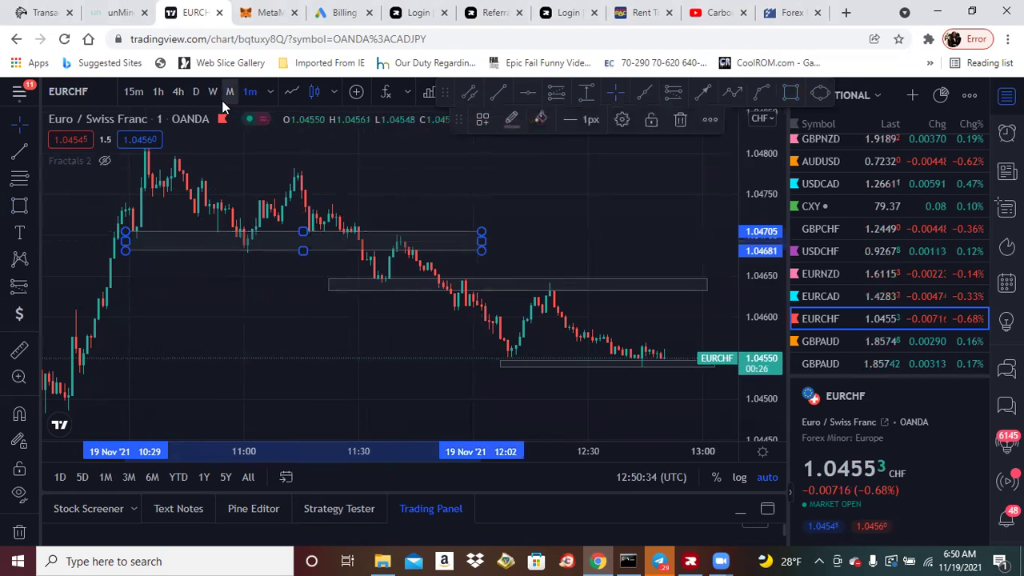
click(415, 185)
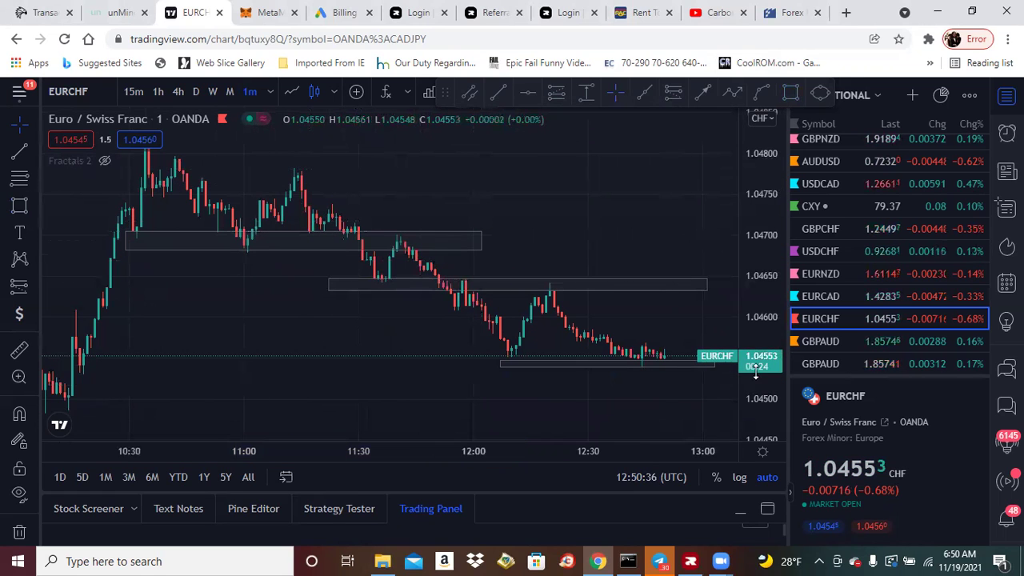
Show the hidden Fractals indicator on the EURCHF chart
drag(754, 360, 755, 333)
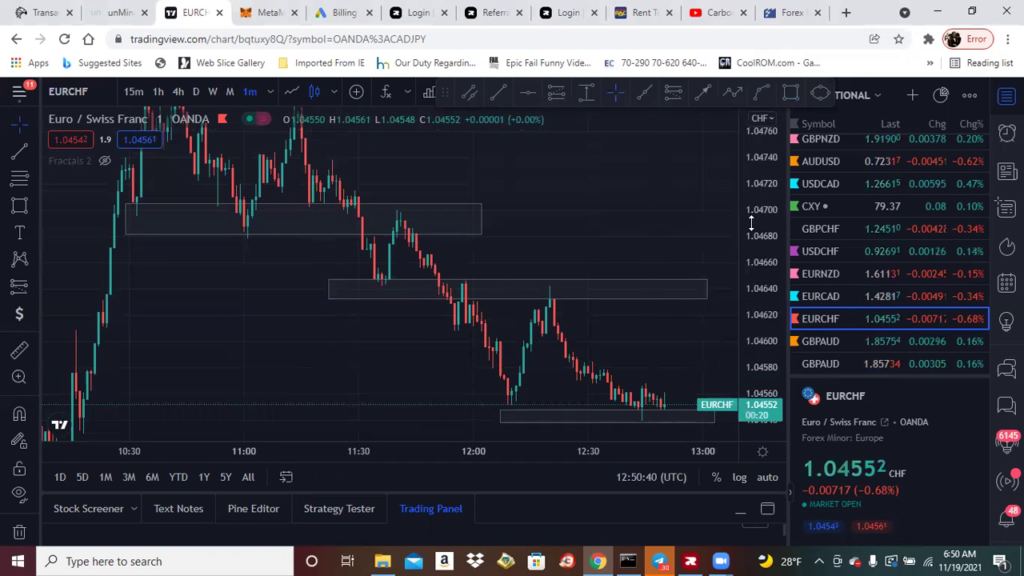
drag(756, 164, 765, 261)
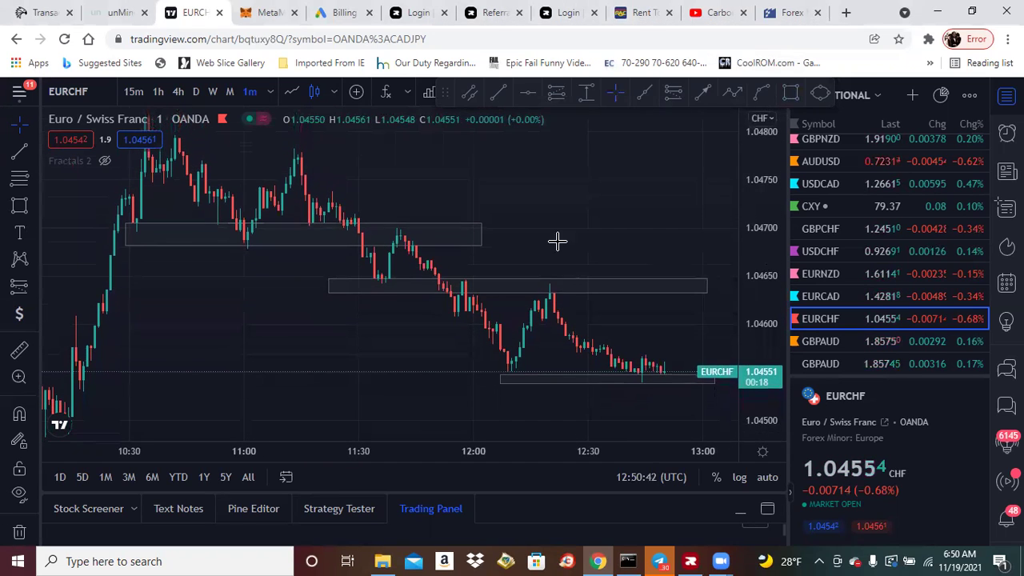
drag(299, 327, 172, 301)
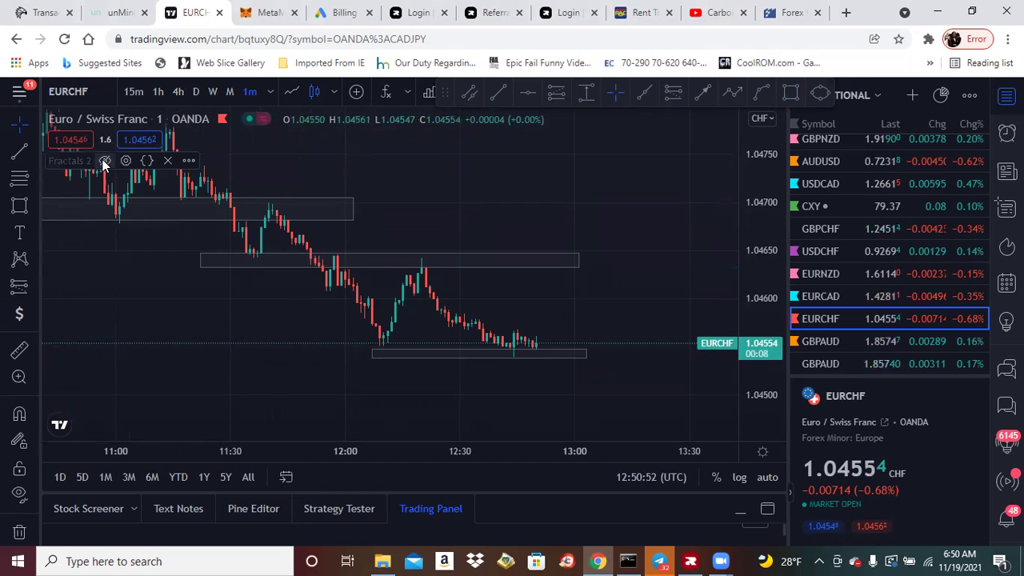
click(104, 161)
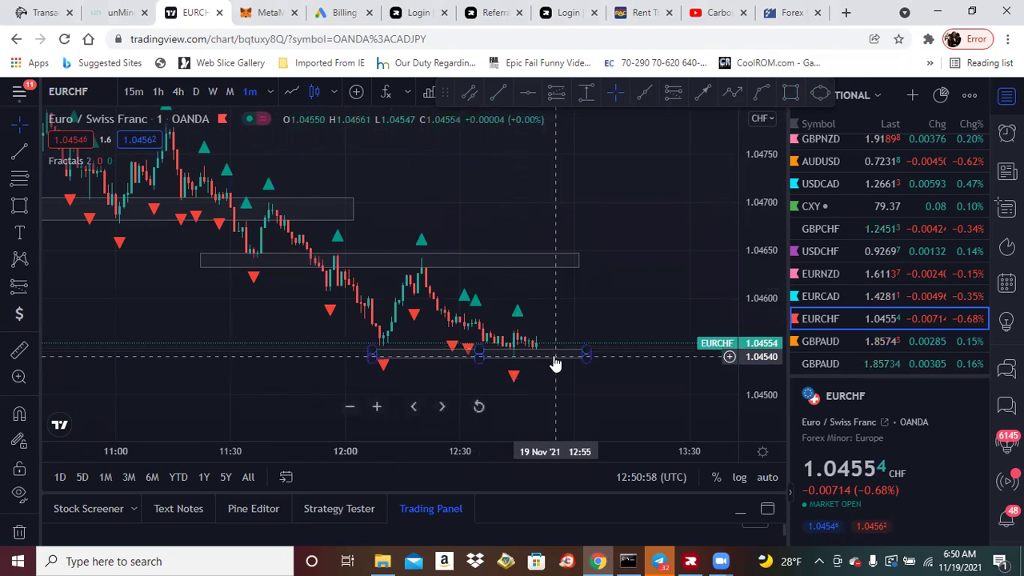
Place a Long Position at the latest candle with entry about 1.04552, stop about 1.04502 and target about 1.04632
click(33, 286)
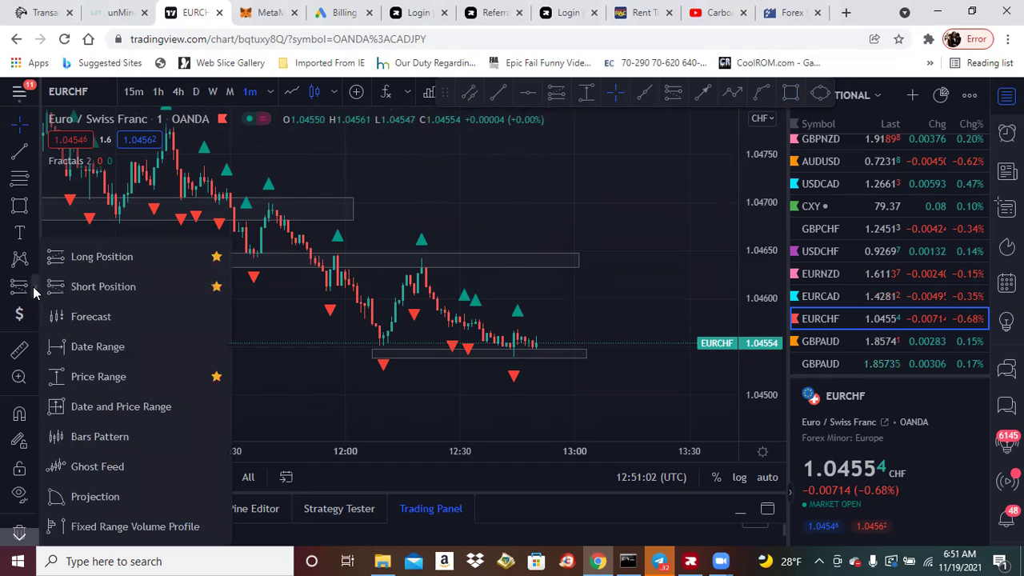
click(69, 254)
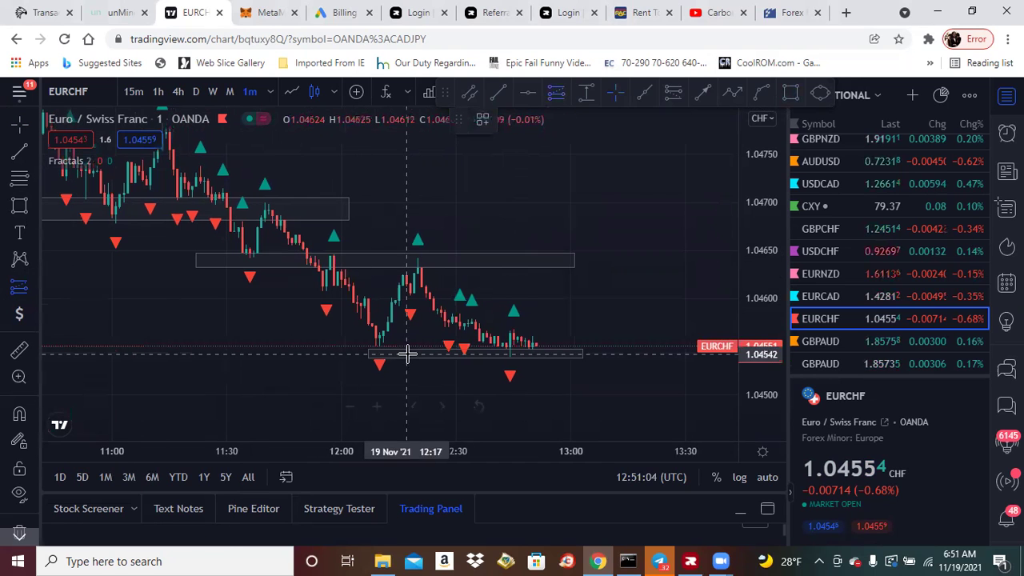
click(541, 344)
drag(542, 395, 542, 393)
drag(541, 296, 538, 269)
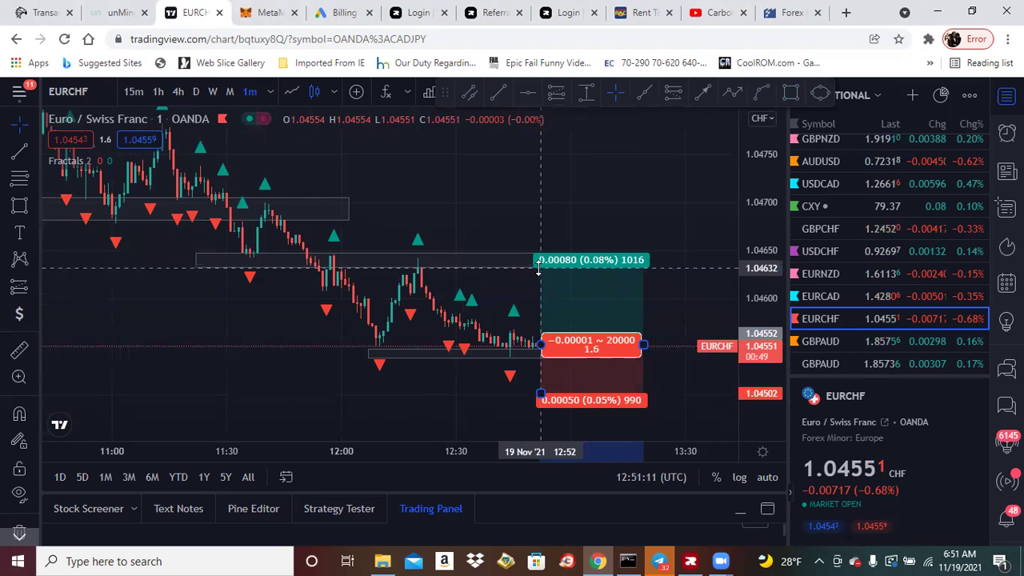
click(482, 204)
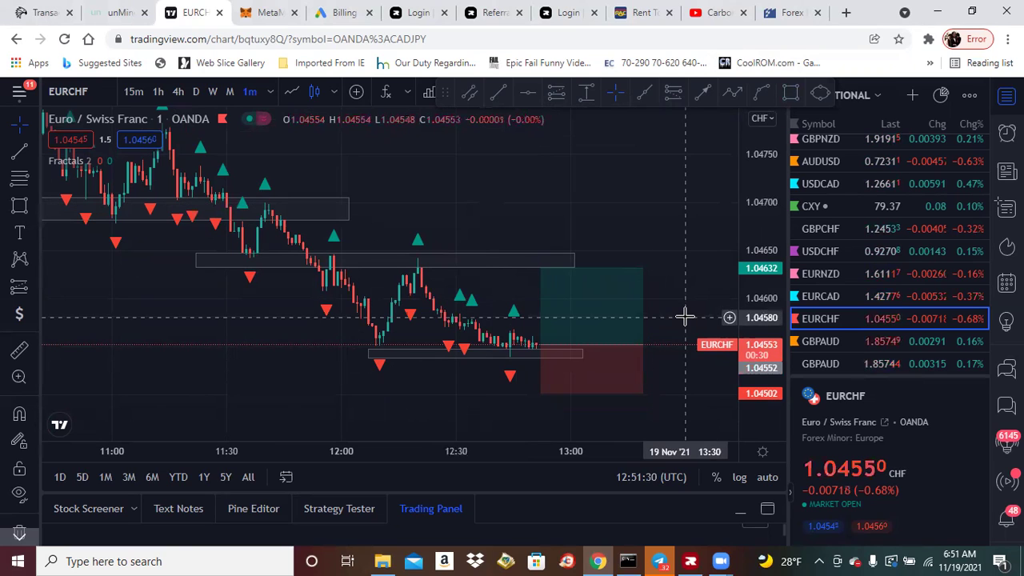
Draw a thin rectangle zone from about 11:54 to 13:02, between about 1.04612 and 1.04609
drag(759, 276, 758, 248)
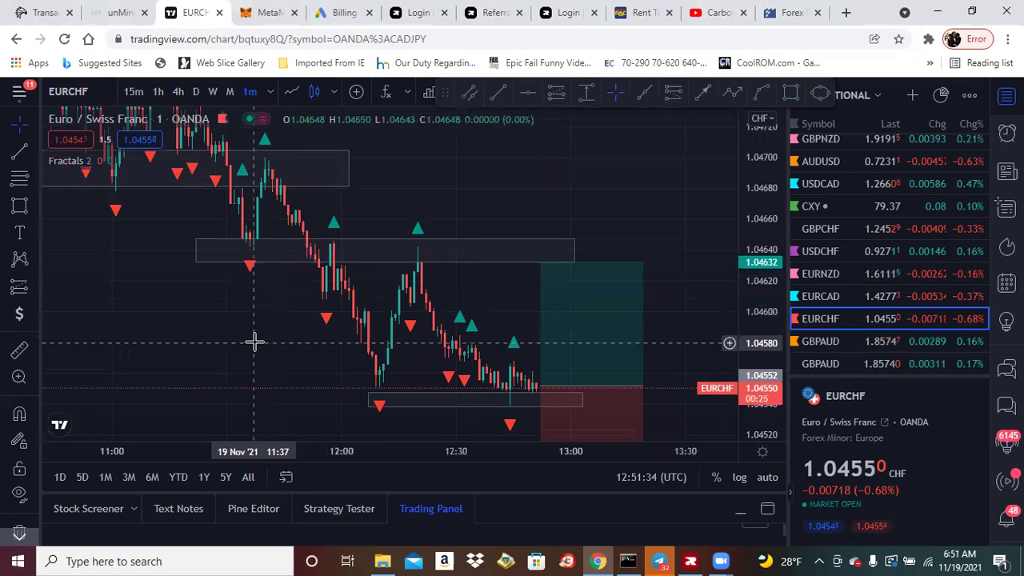
drag(253, 340, 192, 231)
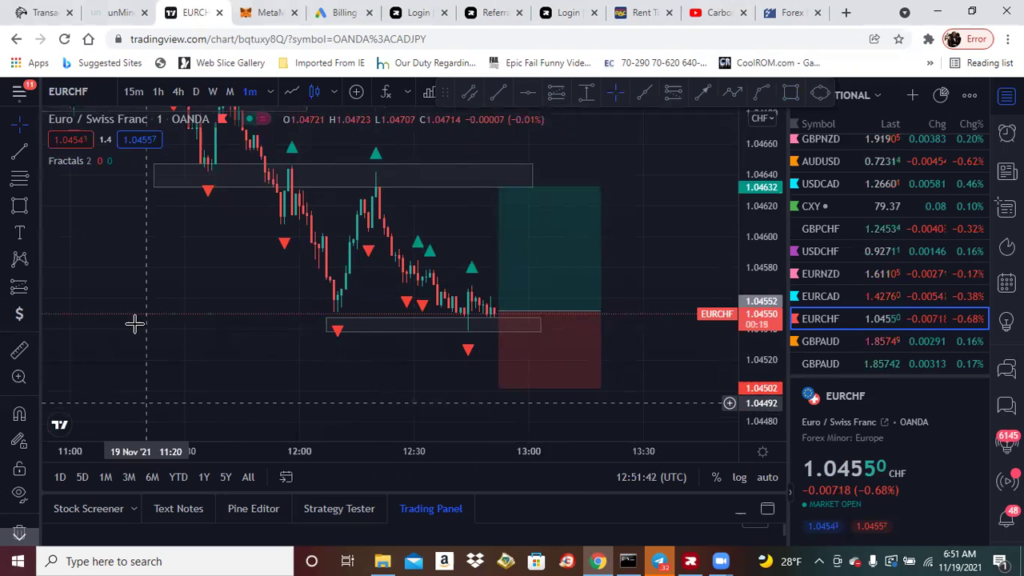
click(19, 207)
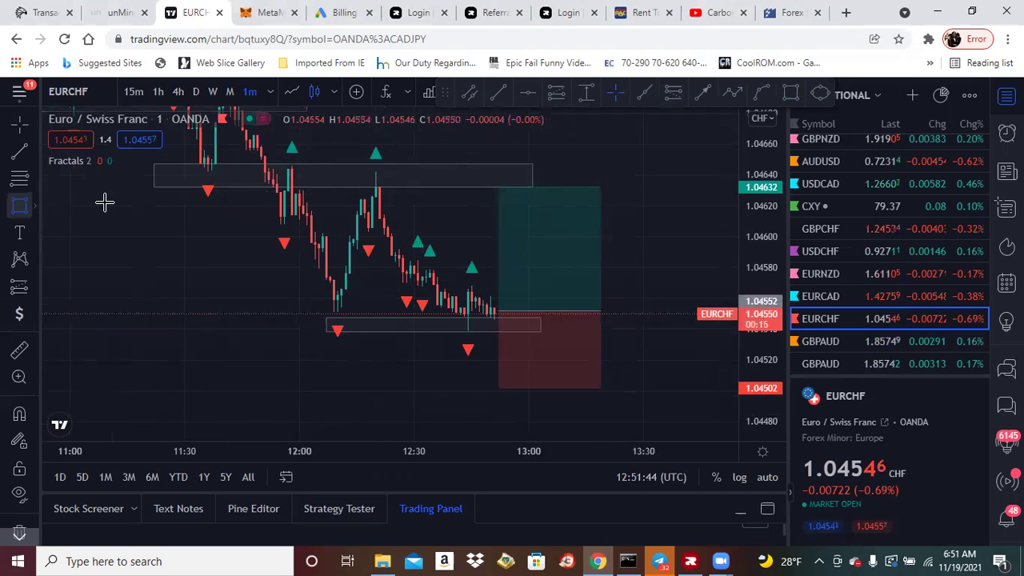
click(280, 216)
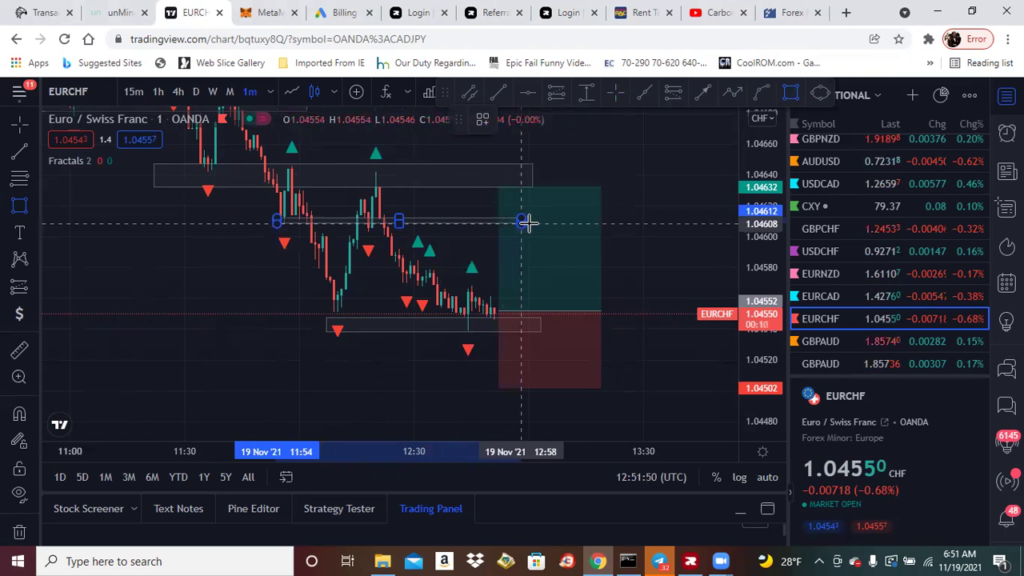
click(536, 222)
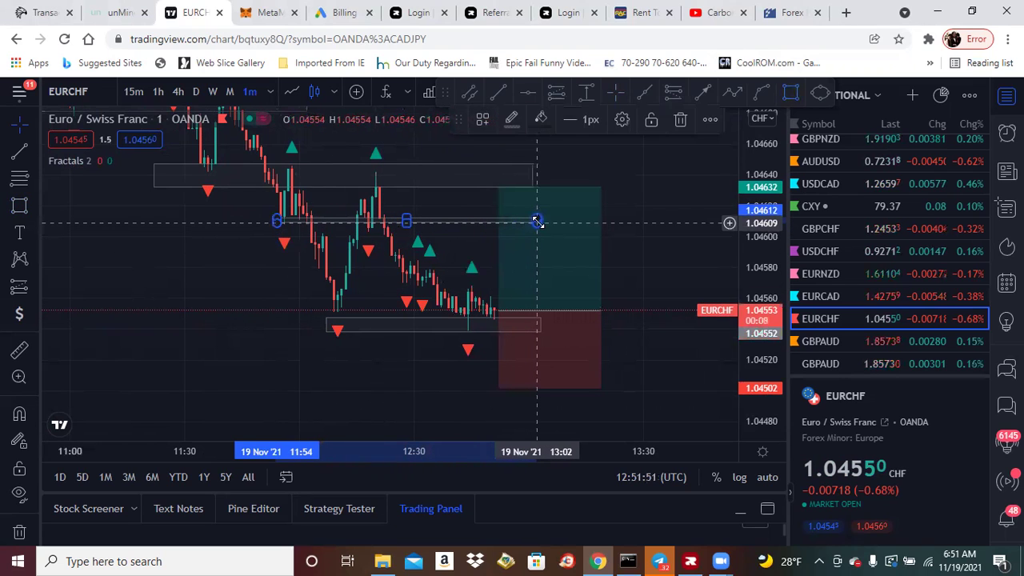
click(275, 318)
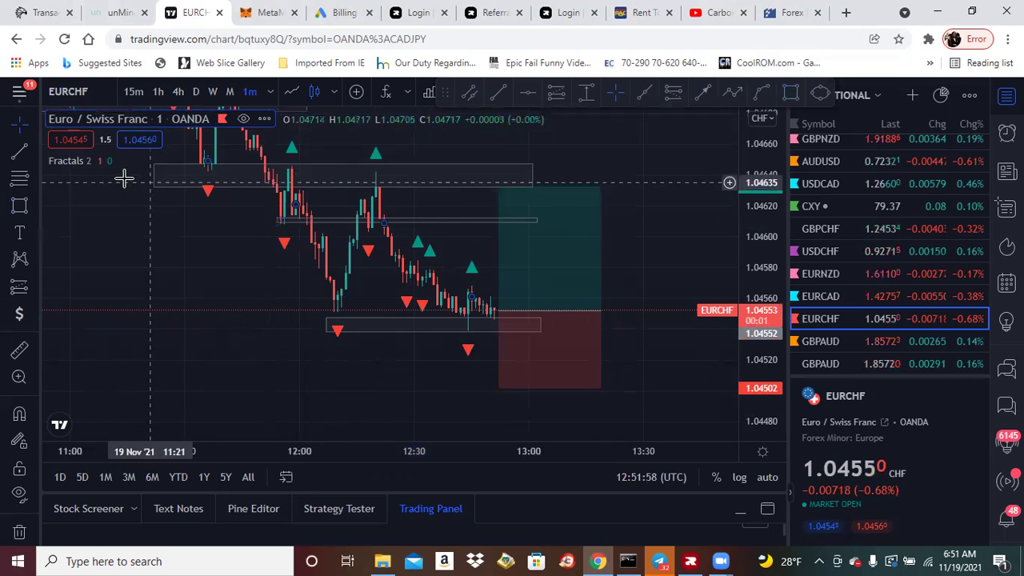
Hide the Fractals indicator and draw a curve from about 12:26 at 1.04577, bending under the recent lows into the long position
click(99, 161)
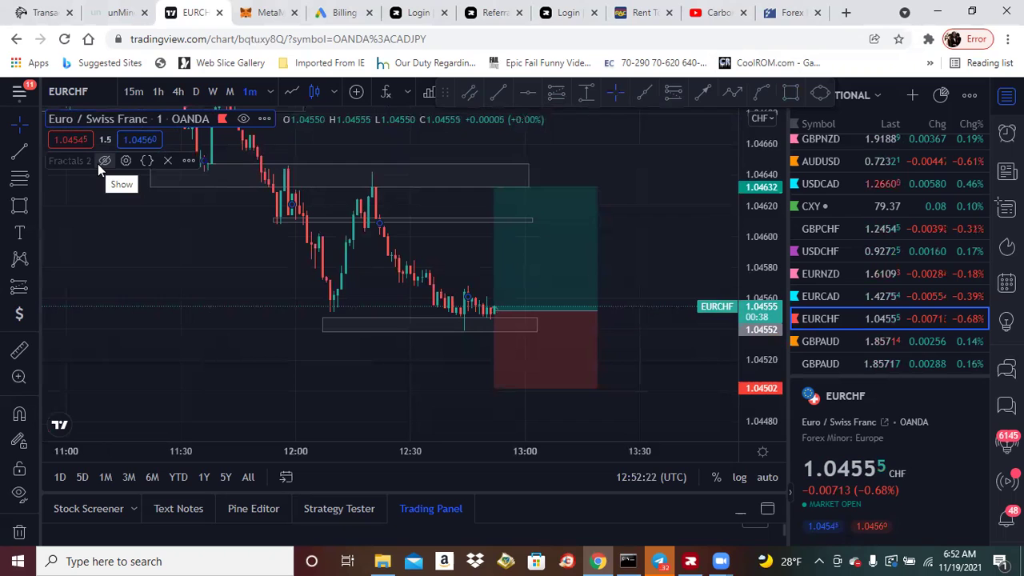
click(31, 179)
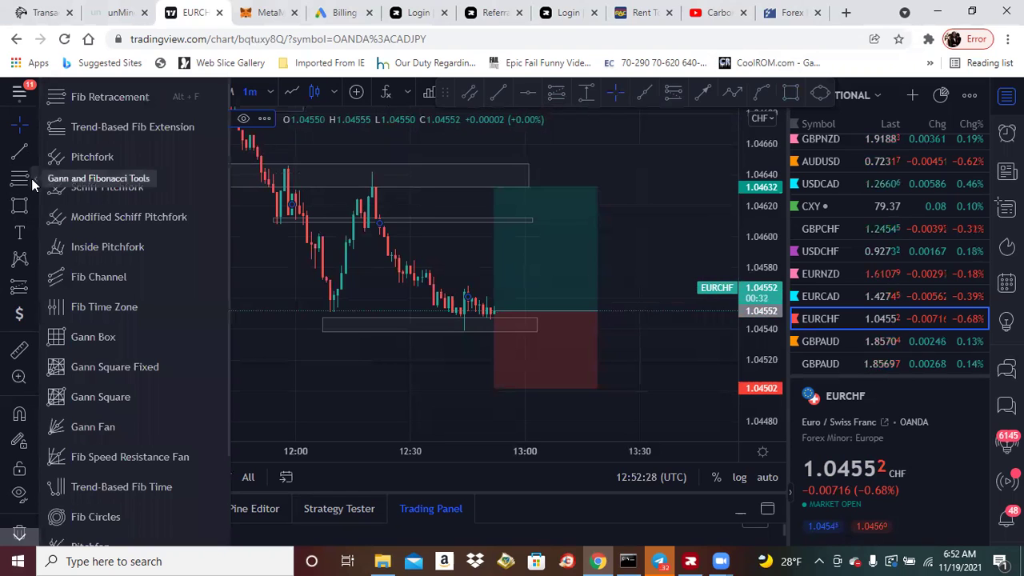
click(30, 149)
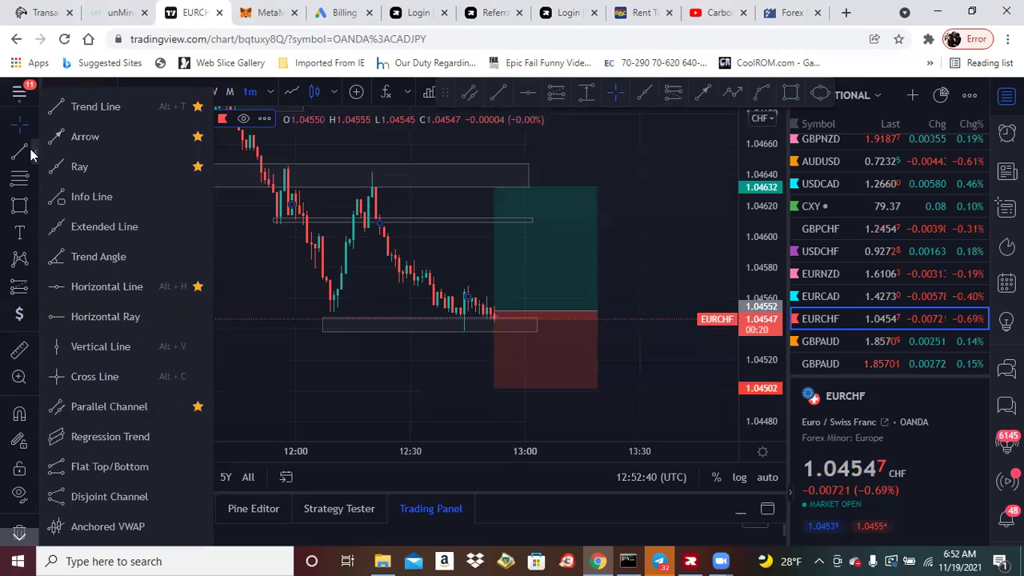
click(32, 202)
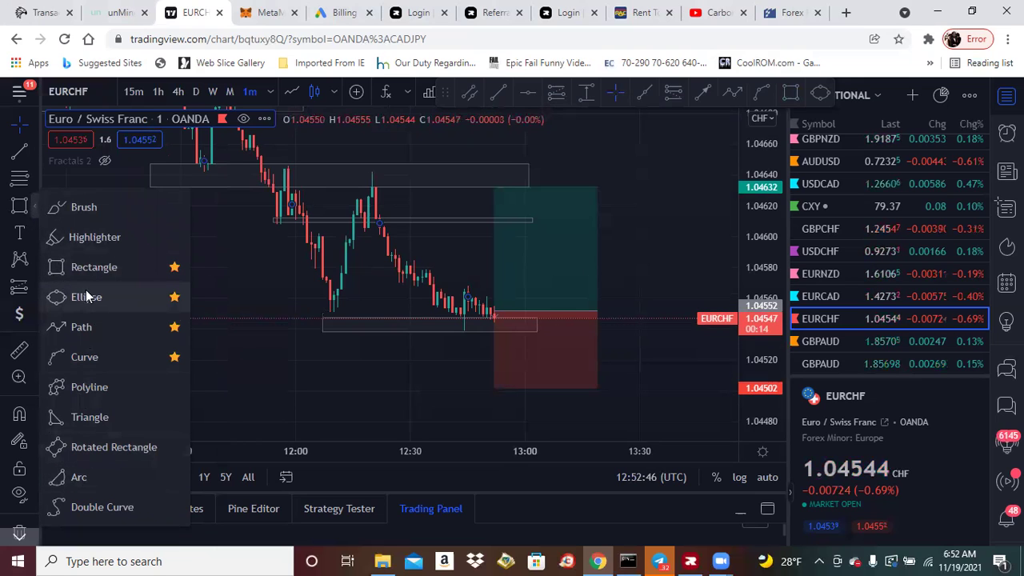
click(77, 358)
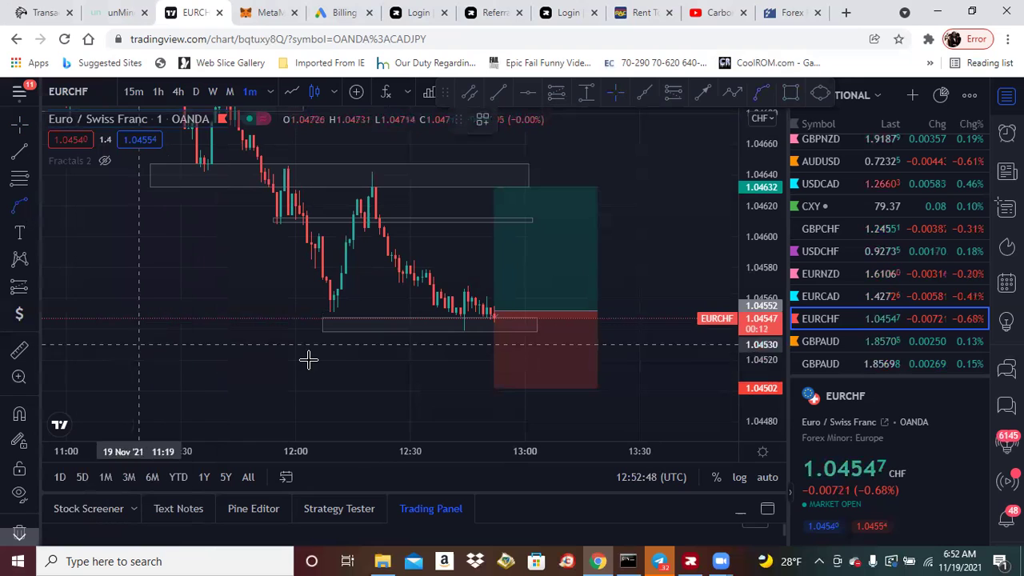
click(394, 274)
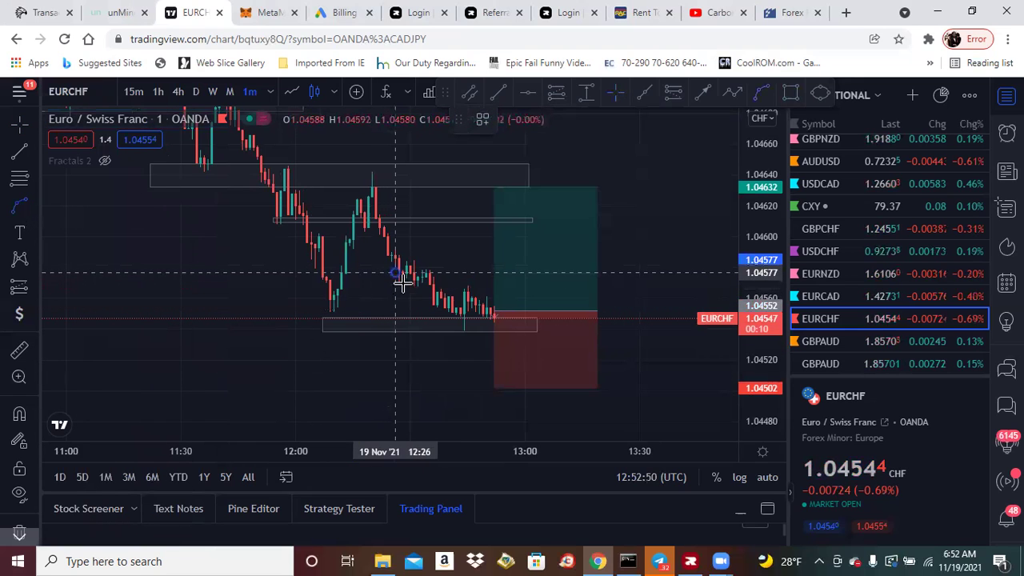
click(583, 325)
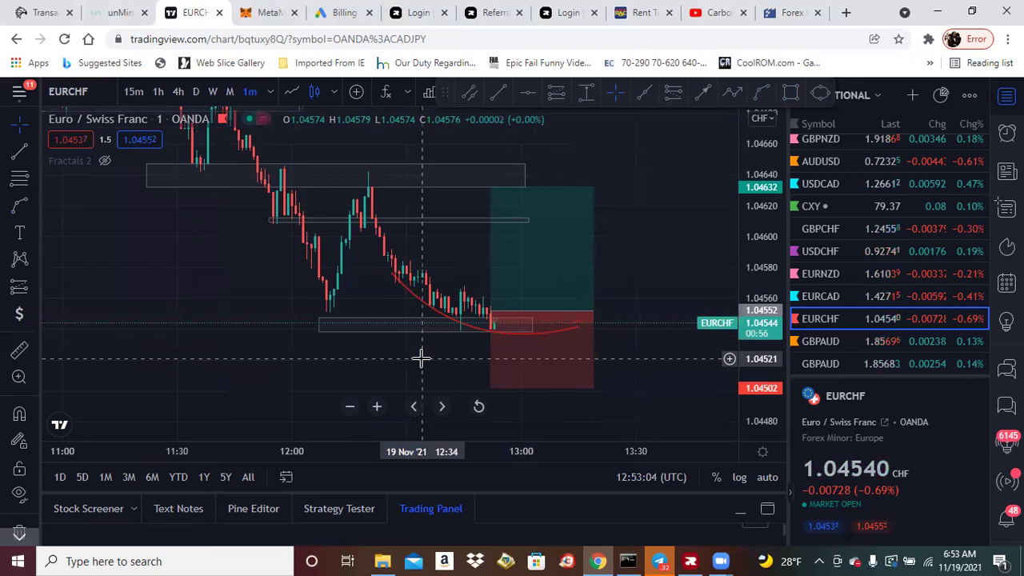
Show the hidden Fractals indicator on the EURCHF chart and dismiss the signal notifications
mouse_move(490, 324)
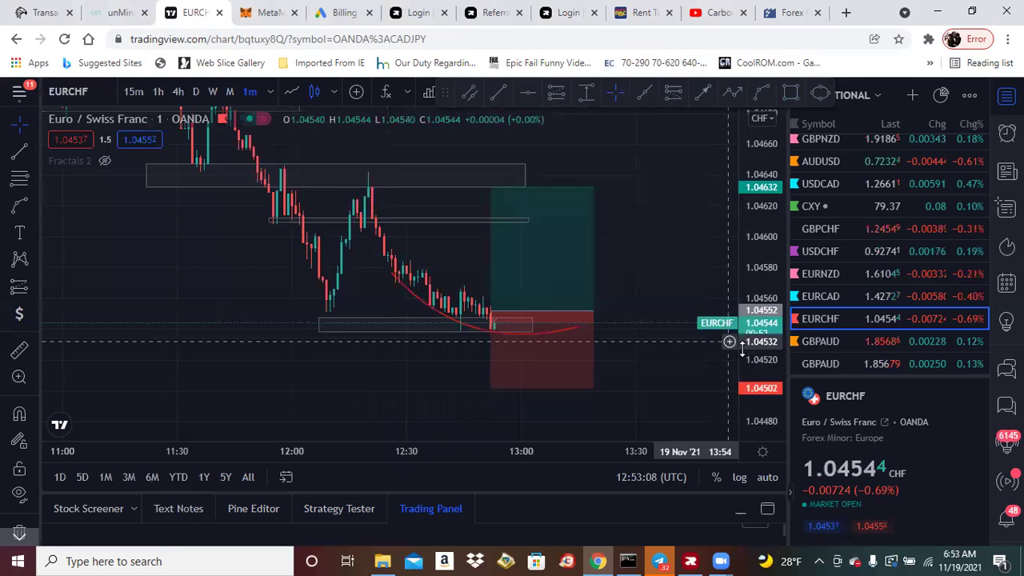
drag(742, 349, 694, 227)
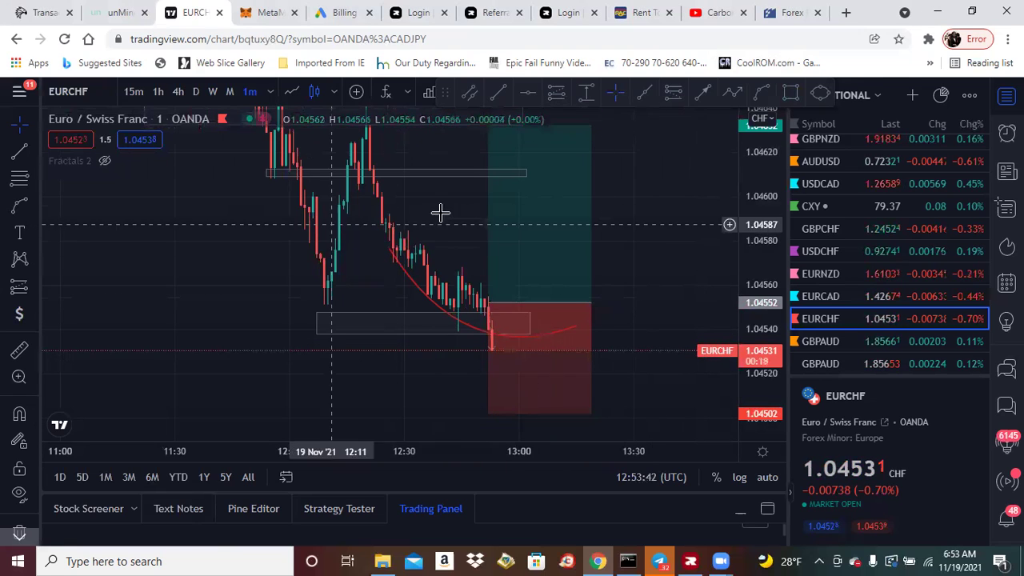
mouse_move(252, 290)
mouse_down()
mouse_move(270, 344)
mouse_move(233, 232)
mouse_up()
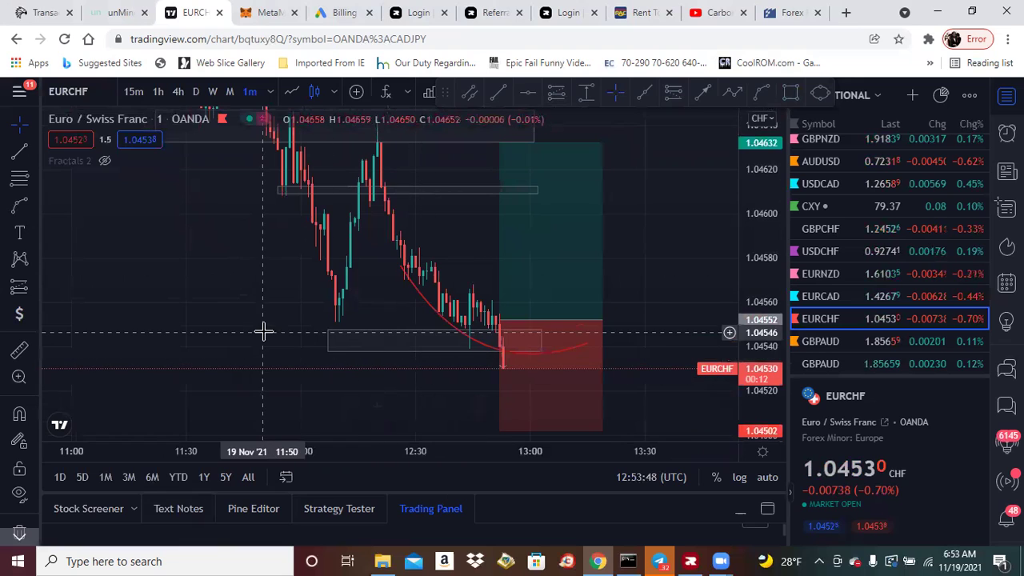
drag(242, 256, 240, 251)
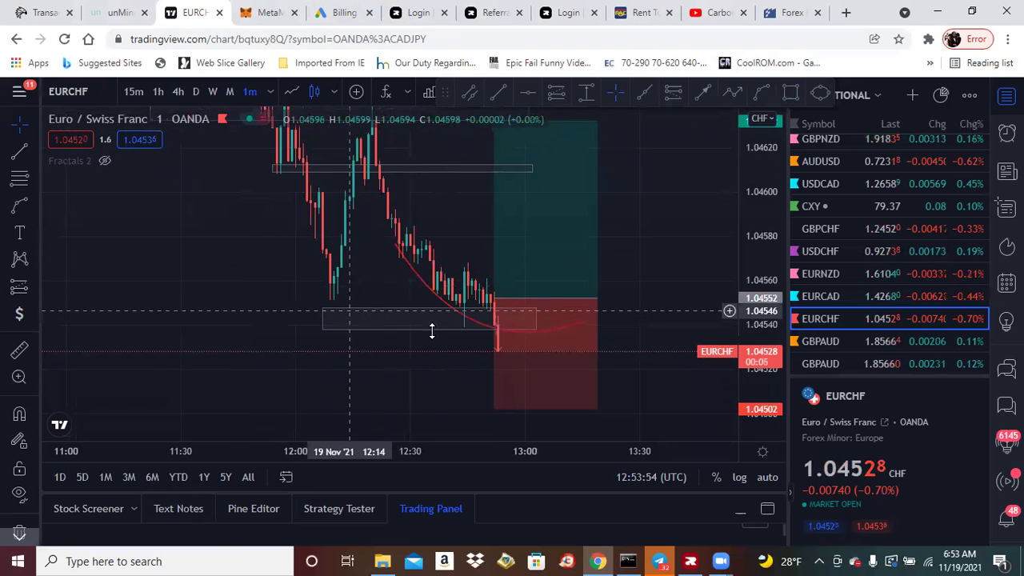
click(104, 160)
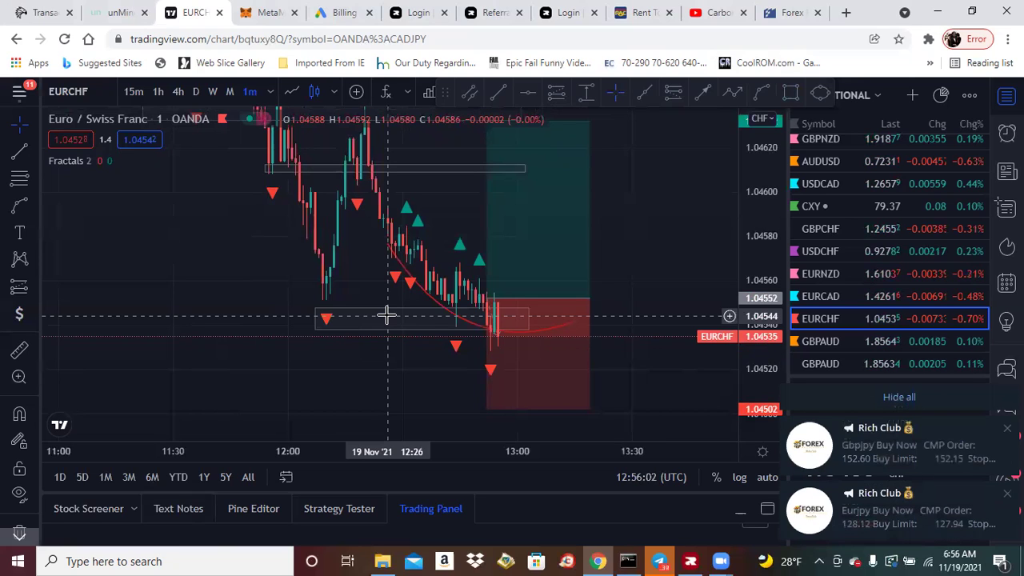
click(846, 395)
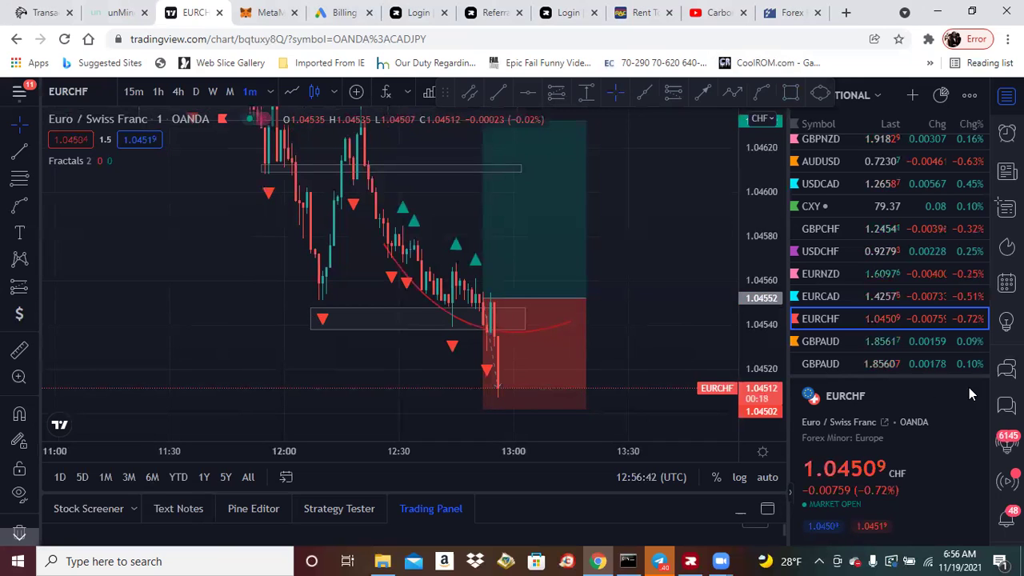
Remove all drawings from the EURCHF one-minute chart
drag(758, 205, 766, 292)
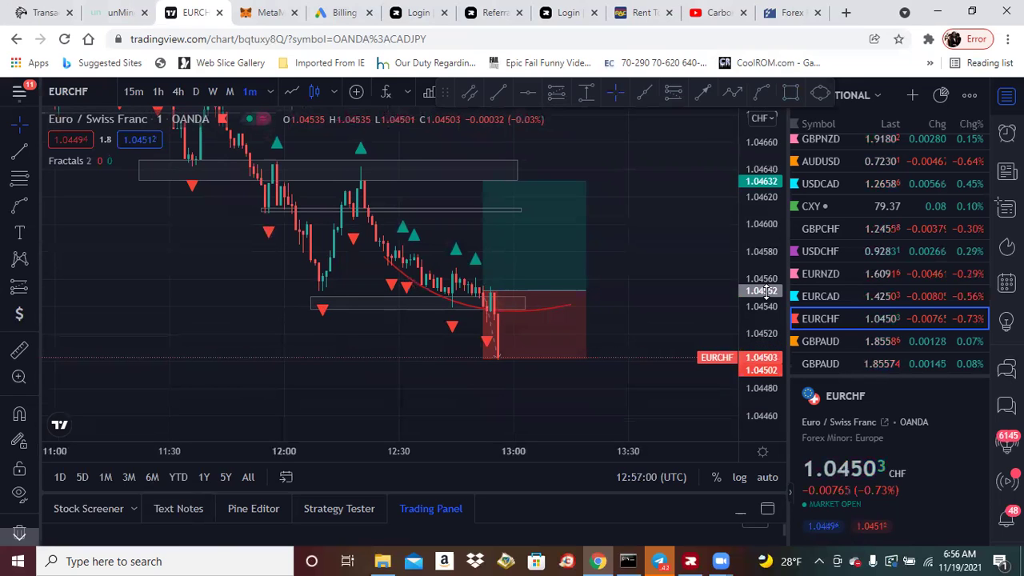
right_click(245, 321)
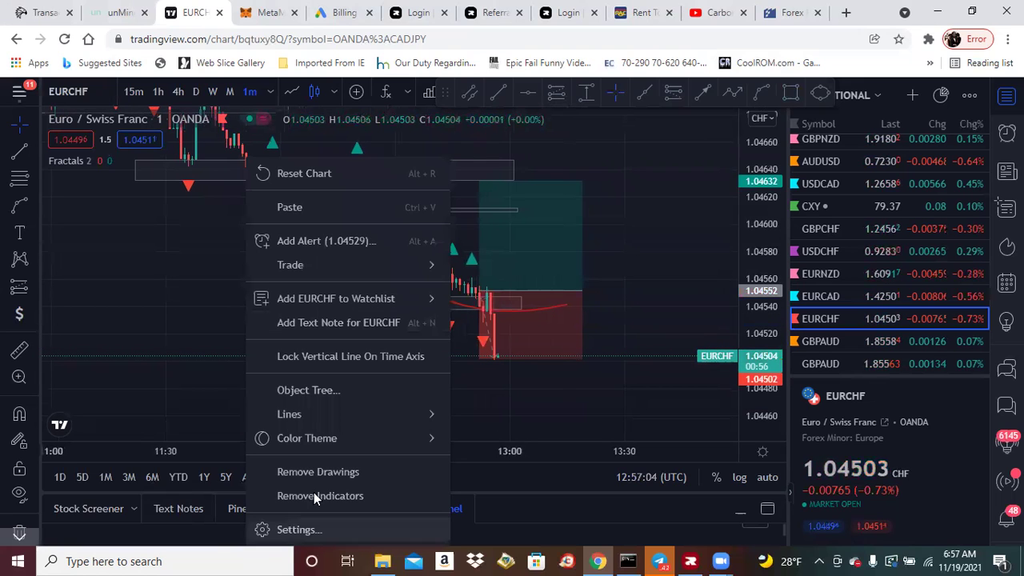
click(319, 469)
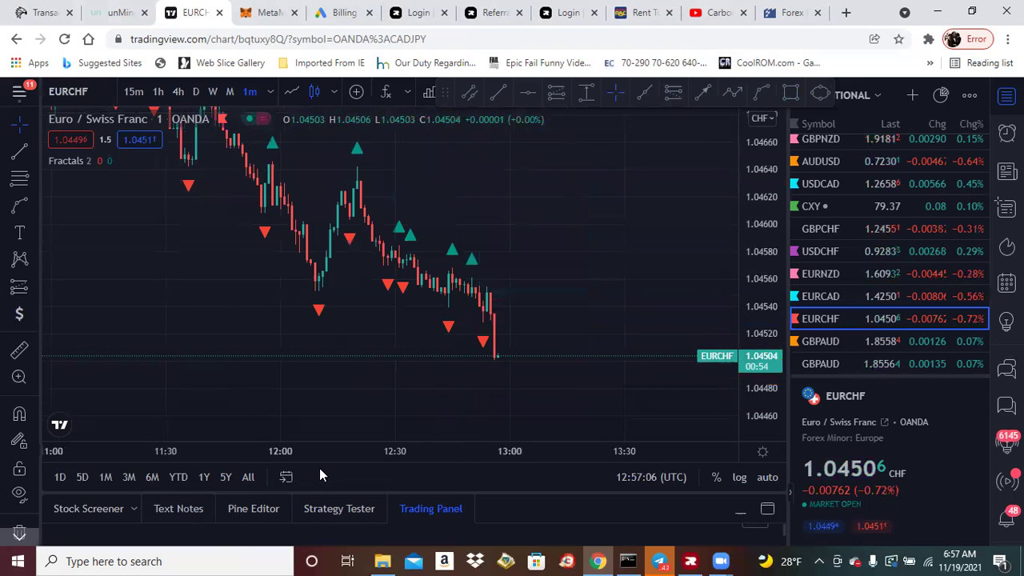
Switch the EURCHF chart to the one-hour timeframe with a compressed price scale and hide the Fractals indicator
click(160, 92)
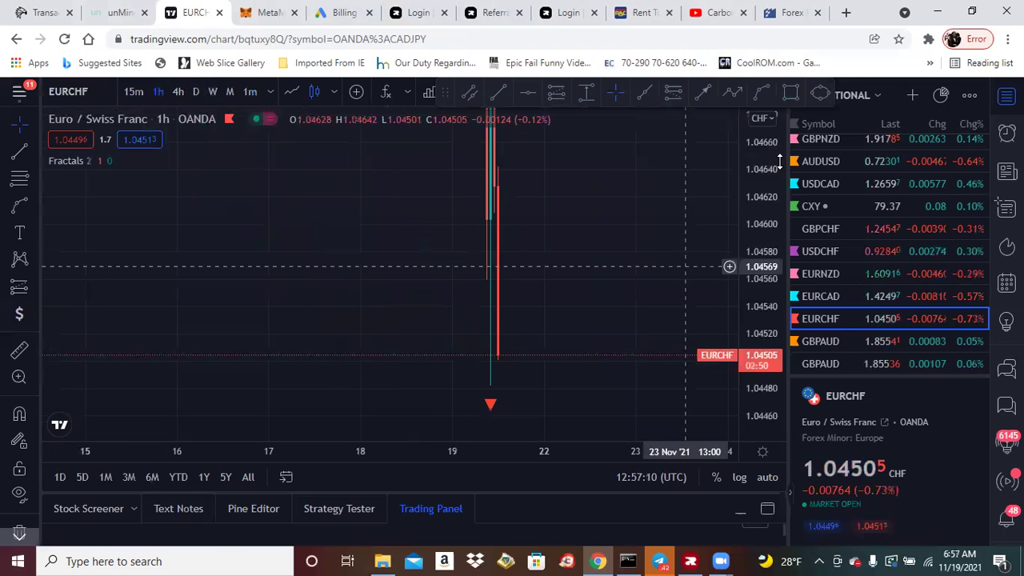
drag(779, 161, 782, 395)
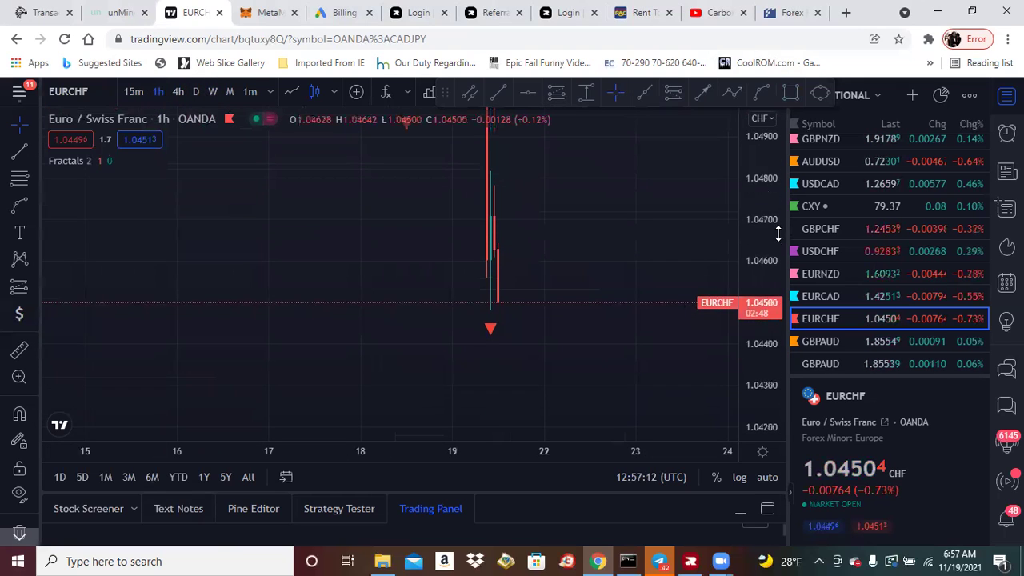
drag(763, 160, 788, 370)
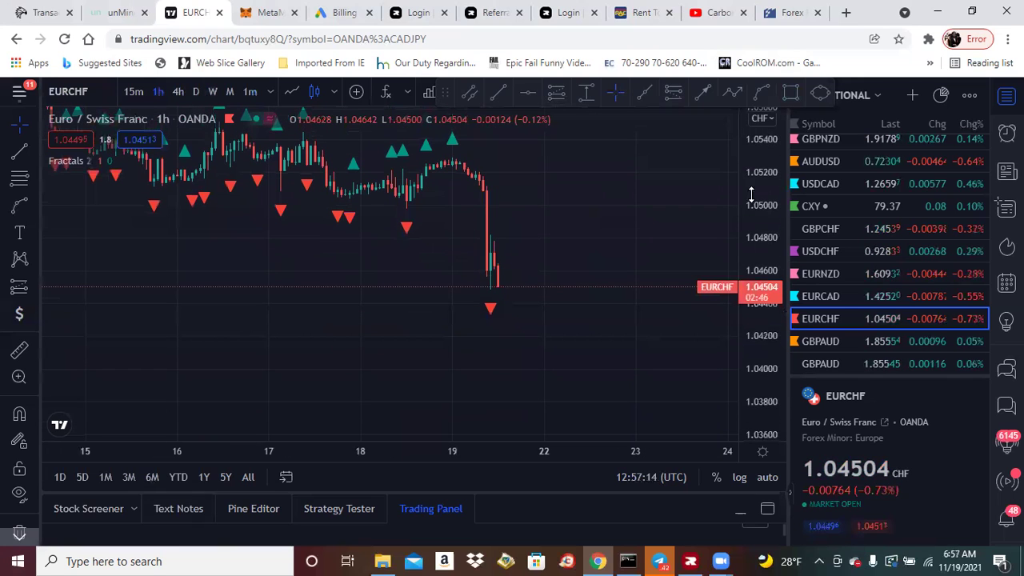
drag(758, 172, 771, 343)
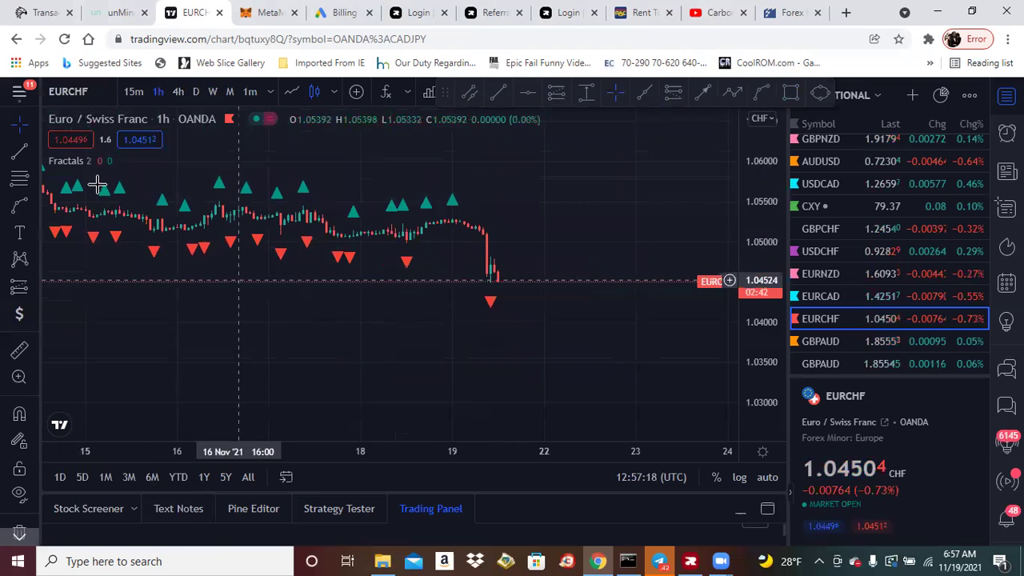
click(104, 160)
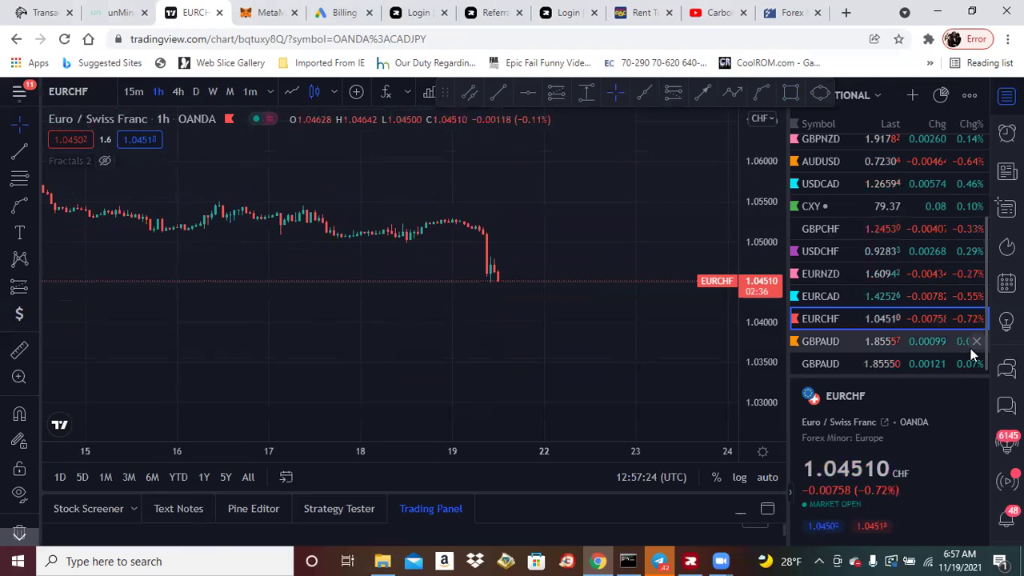
Review the one-hour charts of GBPAUD, EURNZD, USDCAD, AUDUSD and GBPCHF from the watchlist
drag(984, 324, 975, 364)
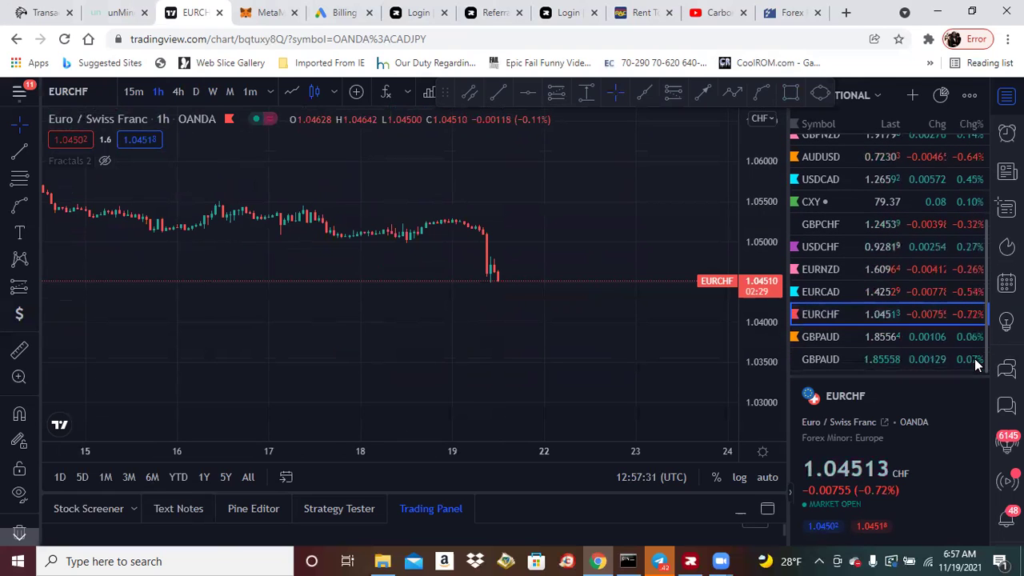
click(864, 357)
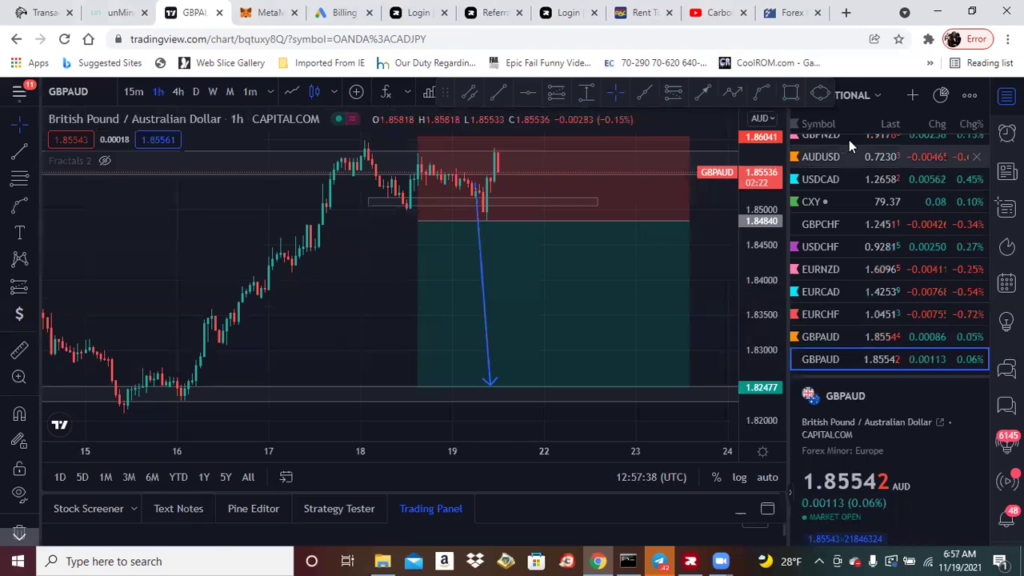
click(933, 268)
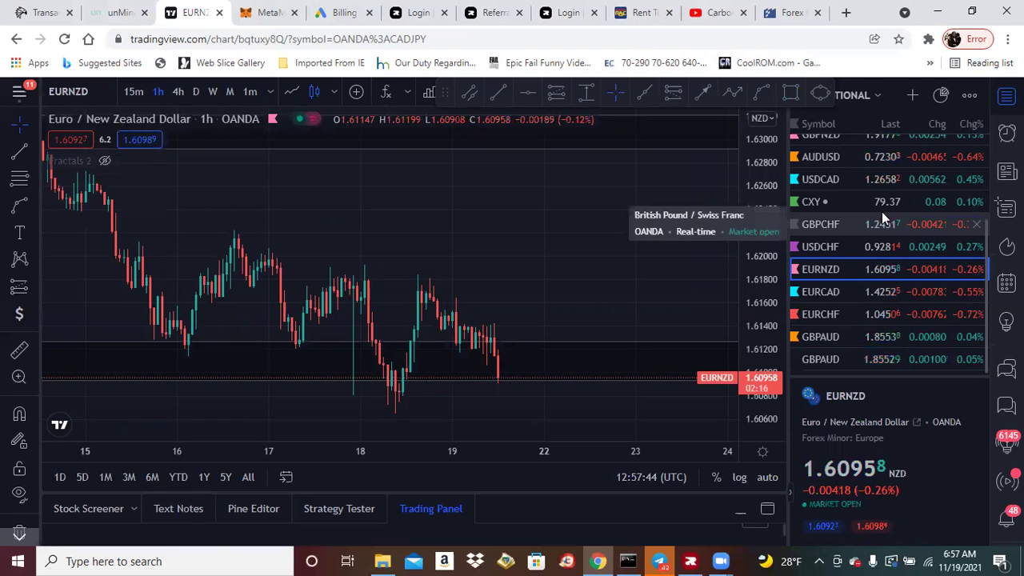
click(887, 179)
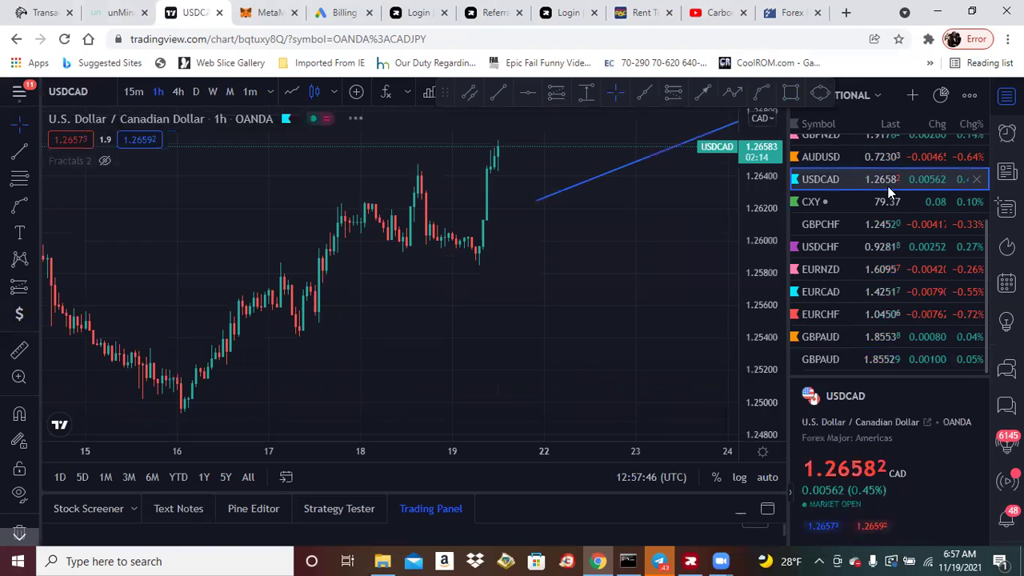
click(883, 156)
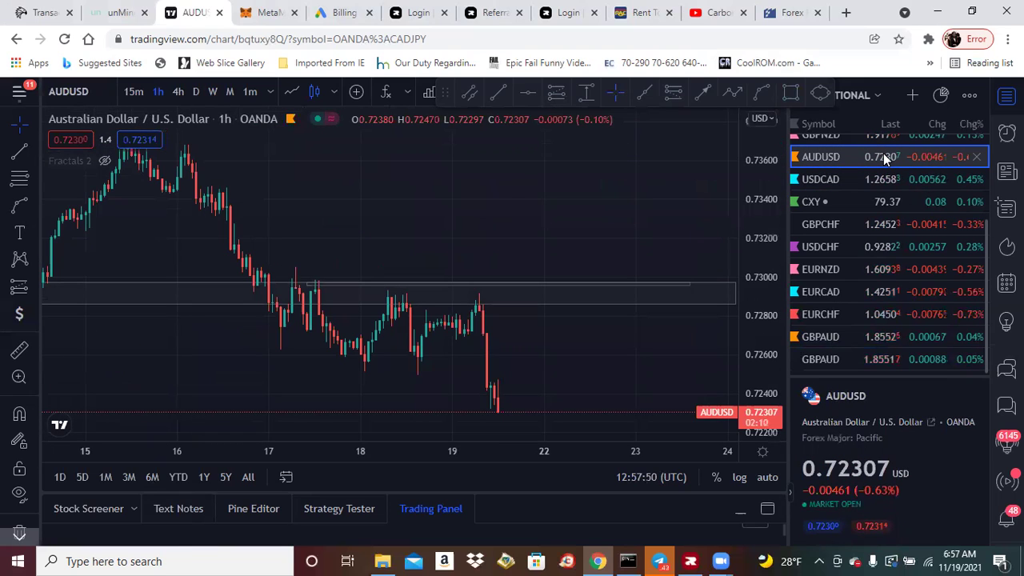
click(861, 225)
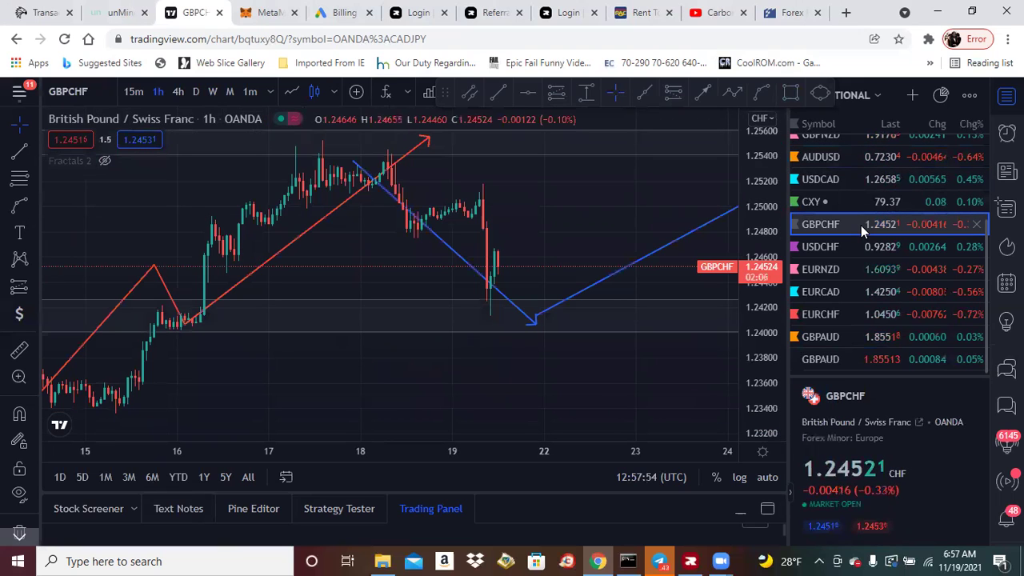
Open the USDCHF chart and compare its four-hour, daily and 15-minute timeframes
click(856, 246)
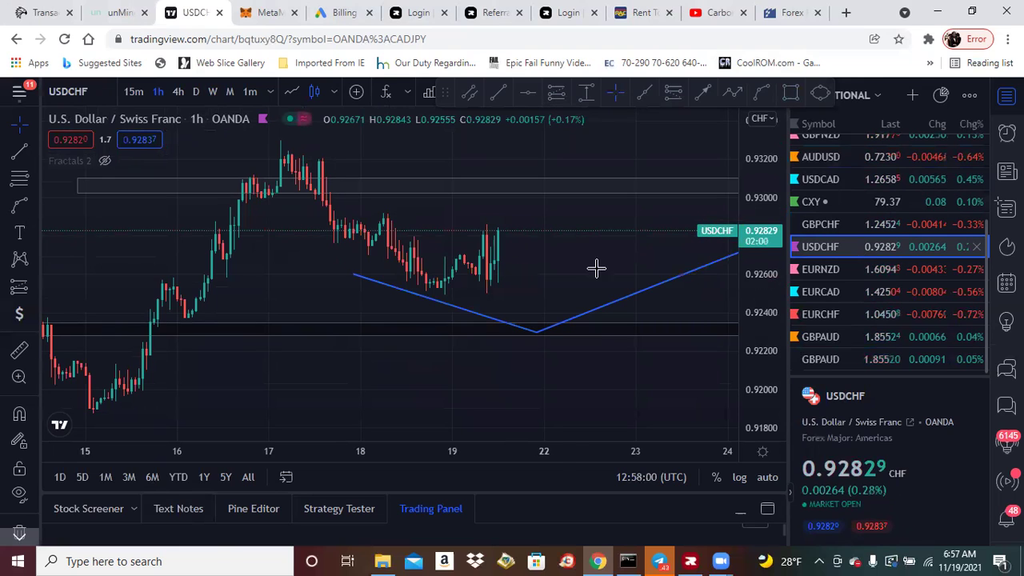
click(178, 92)
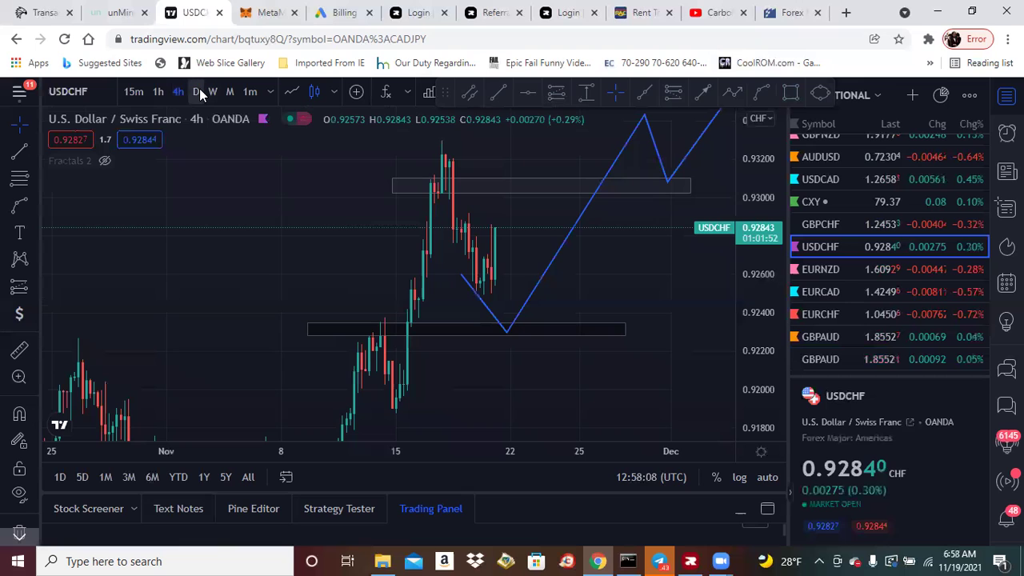
click(197, 91)
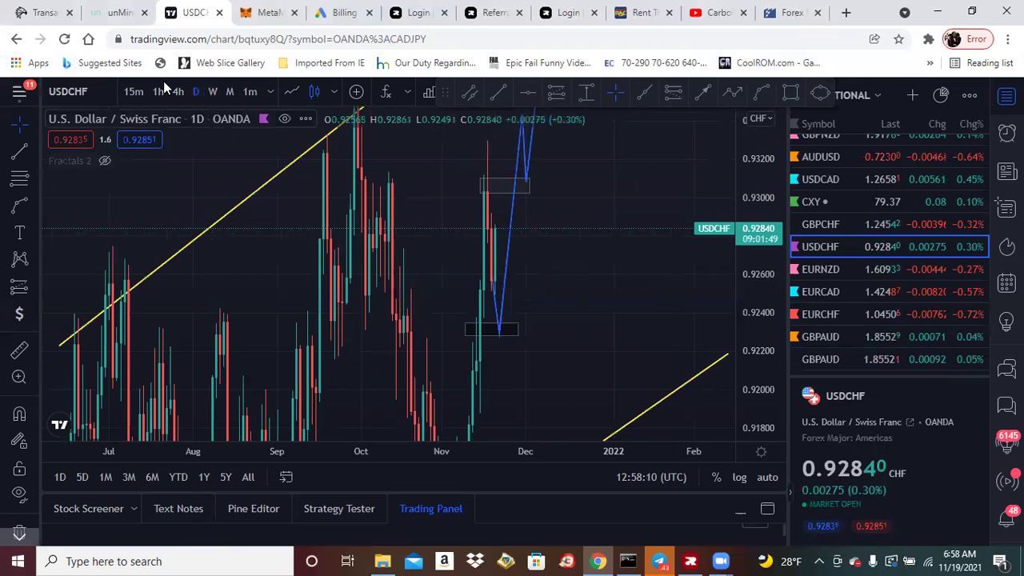
click(138, 91)
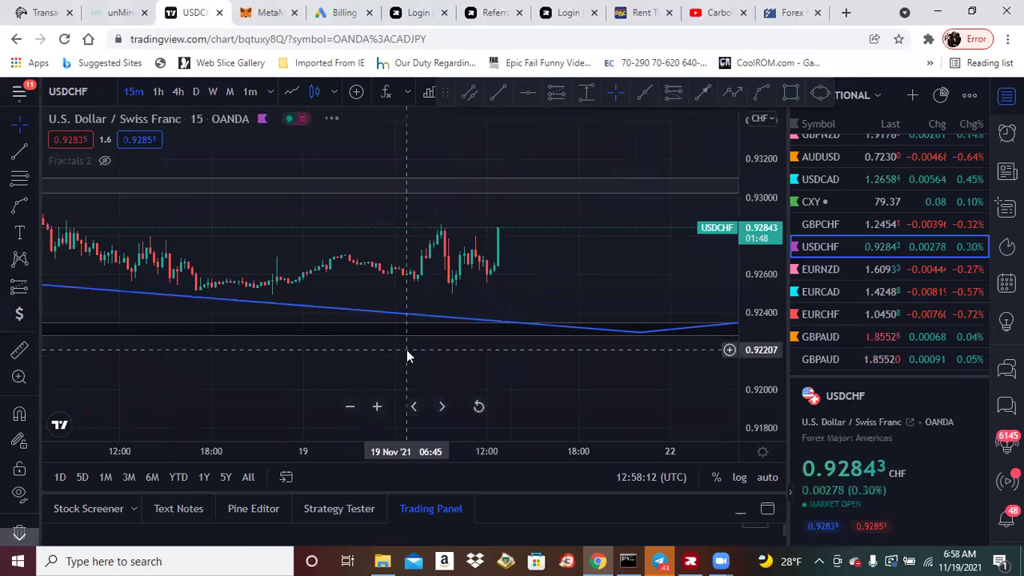
Remove all drawings from the USDCHF chart
right_click(406, 355)
click(457, 478)
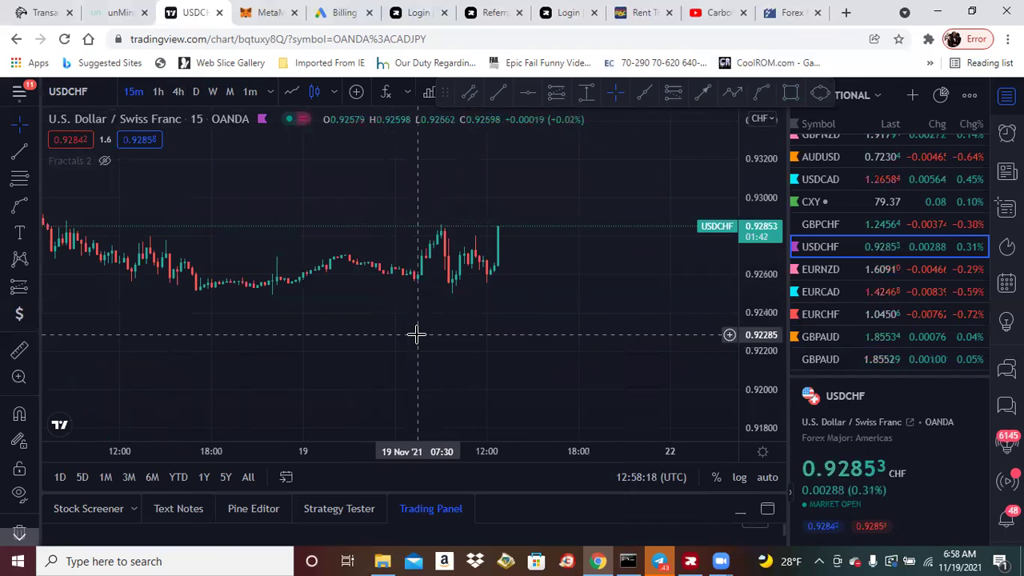
right_click(371, 180)
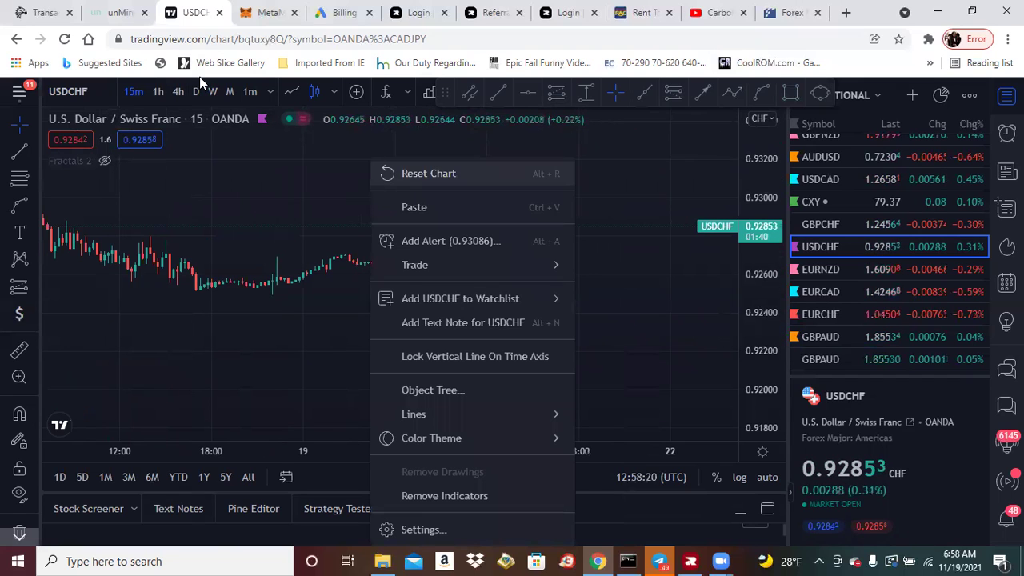
Switch the USDCHF chart to the one-minute timeframe and examine the price swings back to about 07:00
click(251, 92)
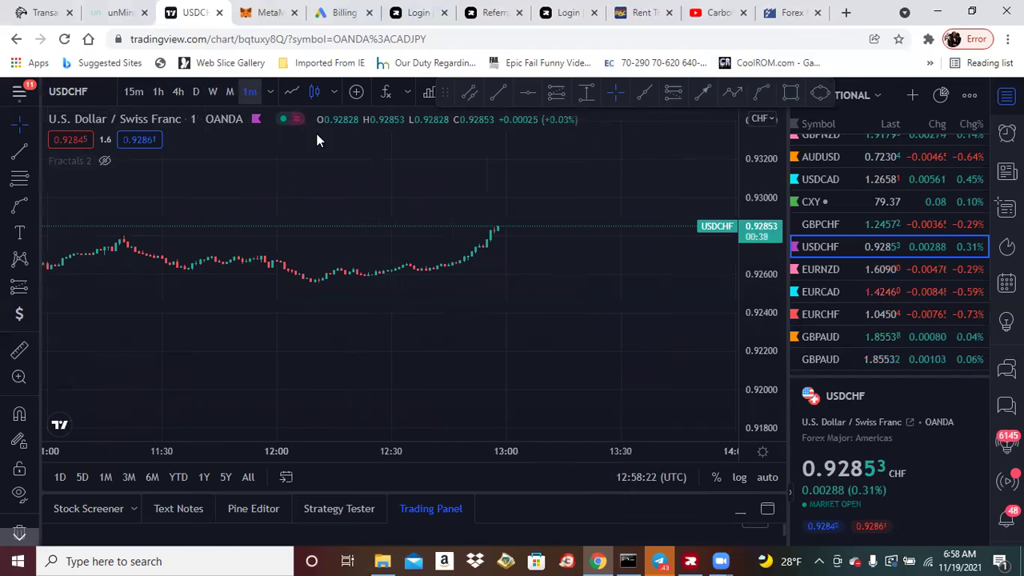
click(754, 479)
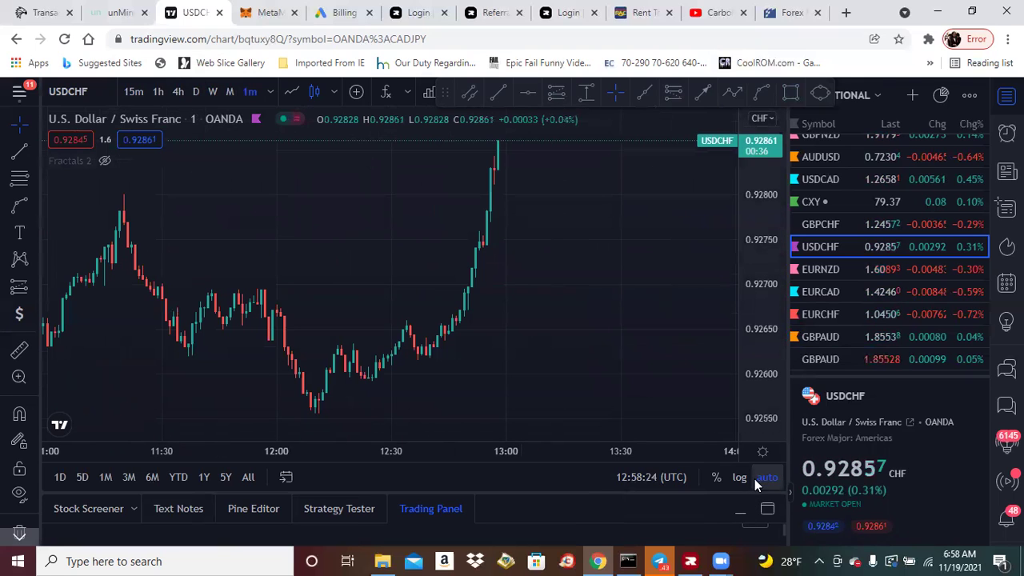
drag(512, 277, 575, 356)
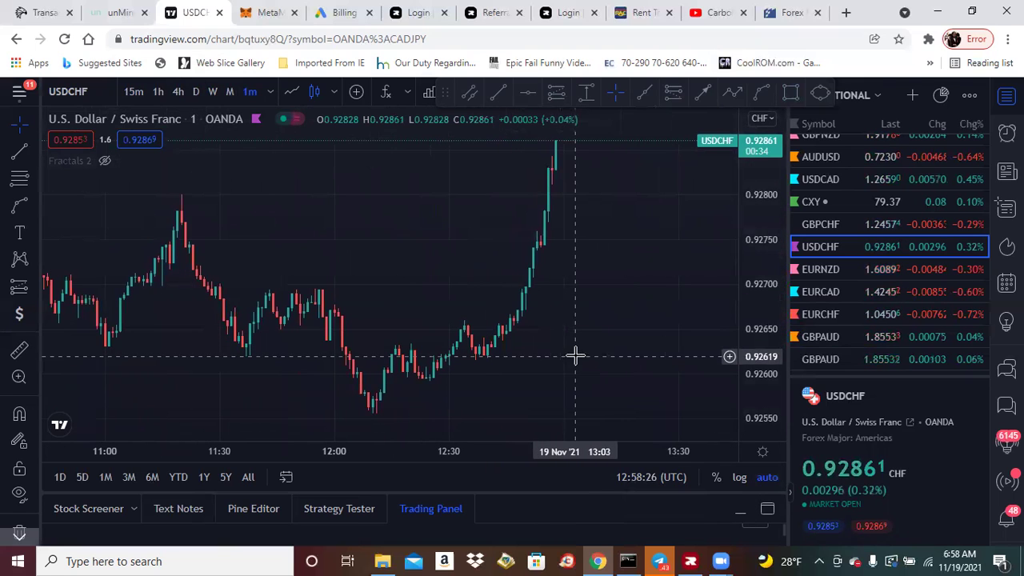
drag(756, 174, 781, 336)
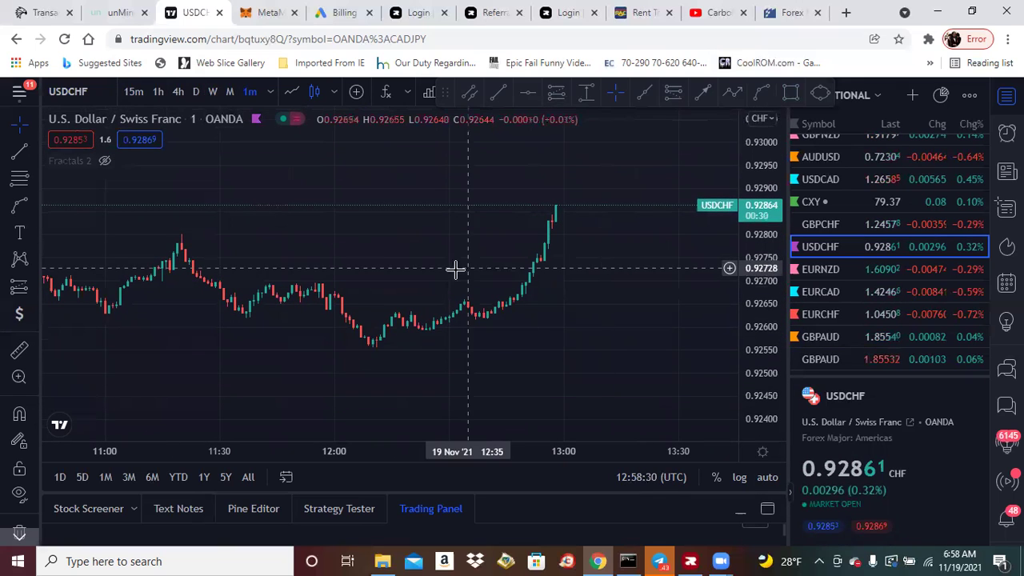
scroll(480, 273, down, 3)
scroll(480, 273, down, 5)
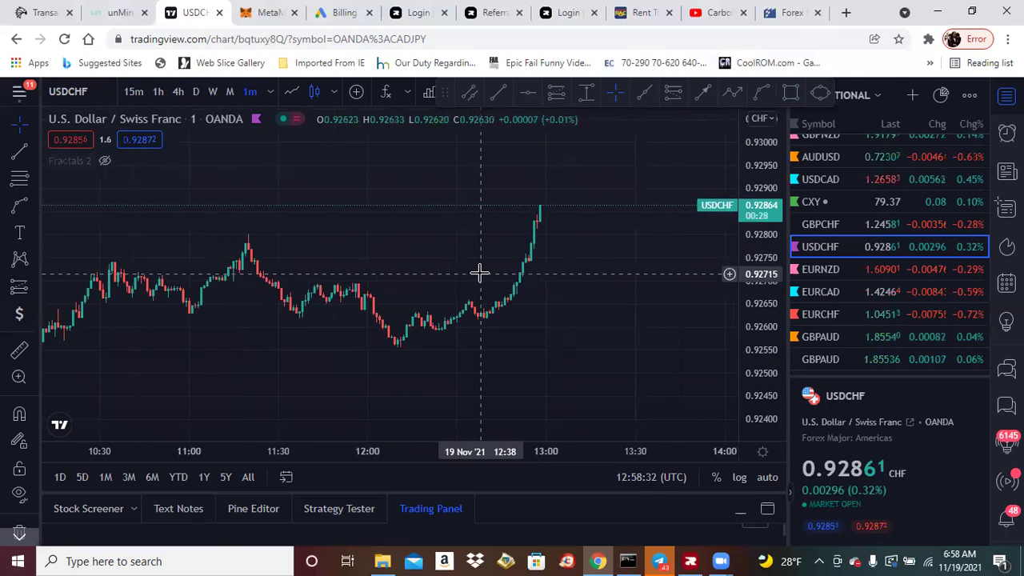
scroll(480, 272, down, 5)
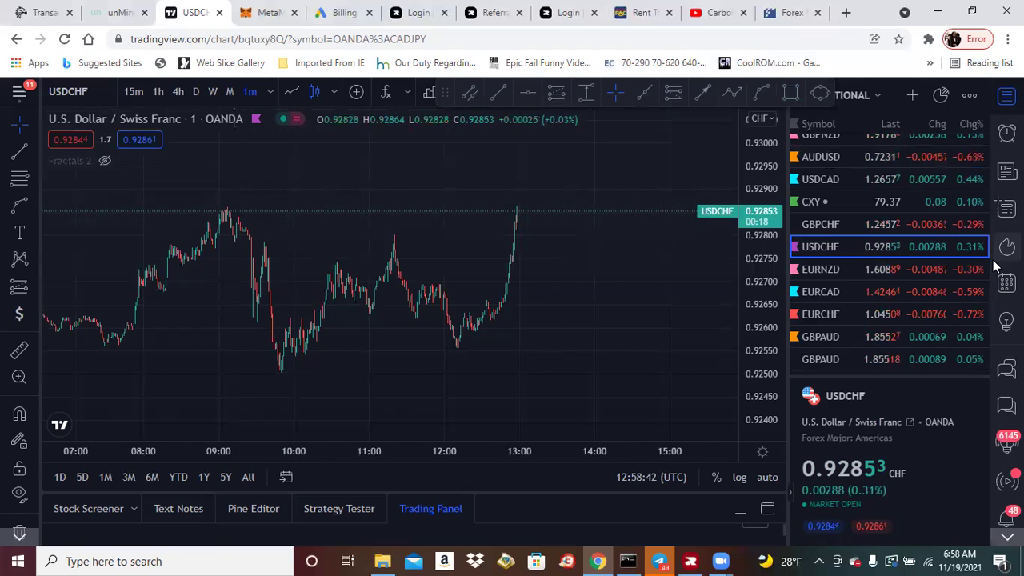
Add the OANDA GBPJPY symbol to the watchlist and open its chart
click(911, 95)
text(GBPJPY)
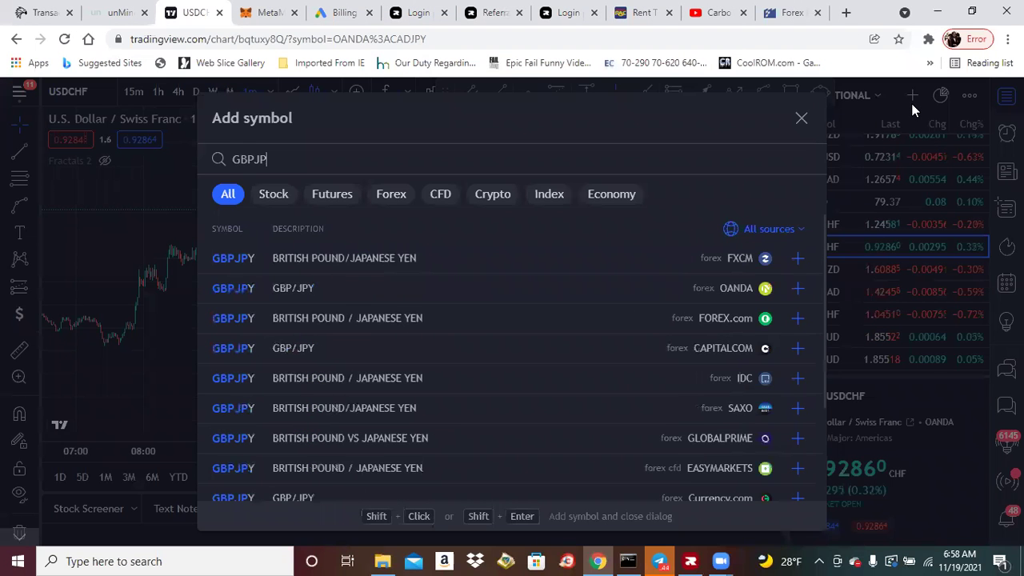
click(724, 289)
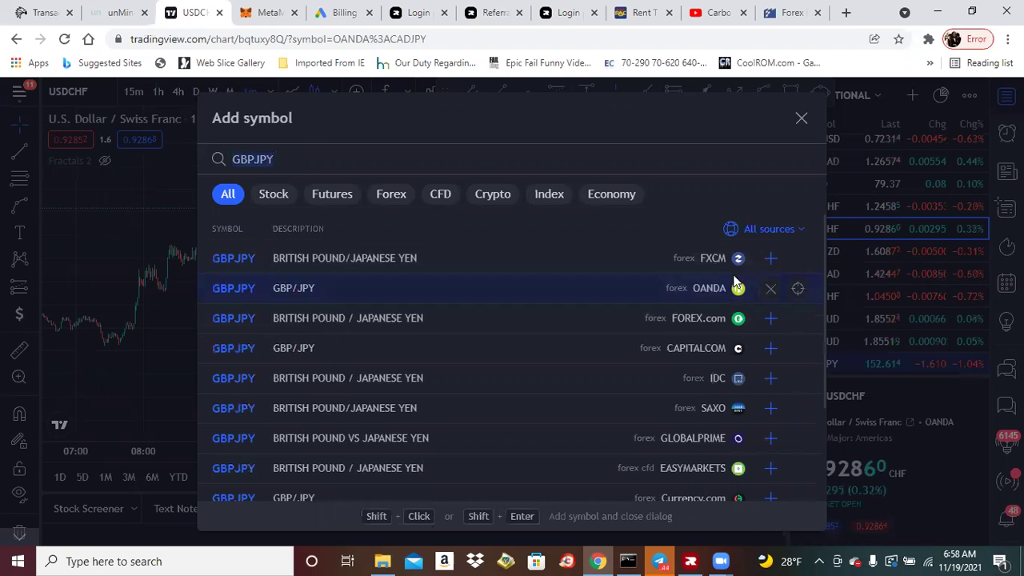
click(801, 119)
click(851, 363)
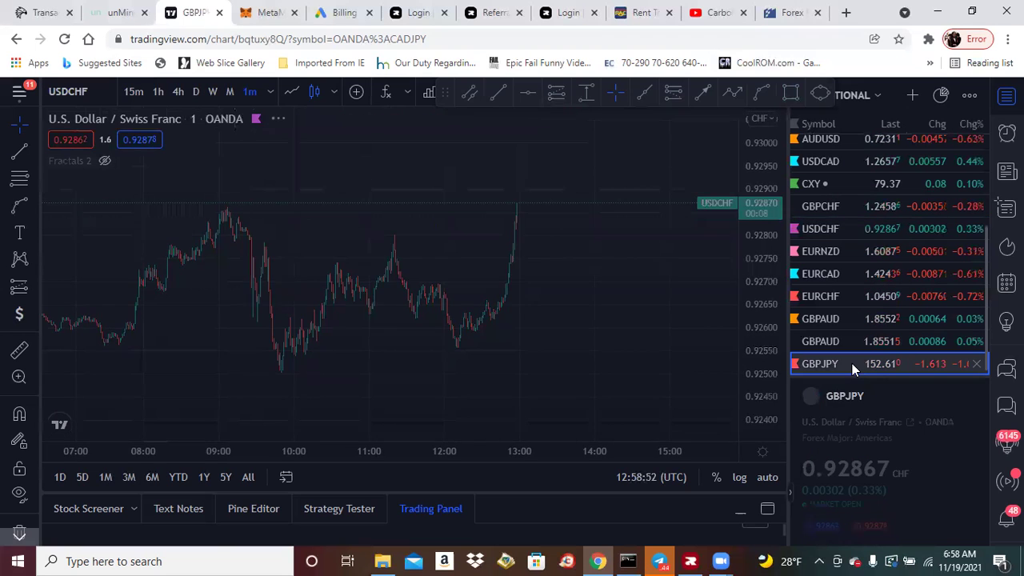
Remove all drawings from the GBPJPY chart
right_click(578, 283)
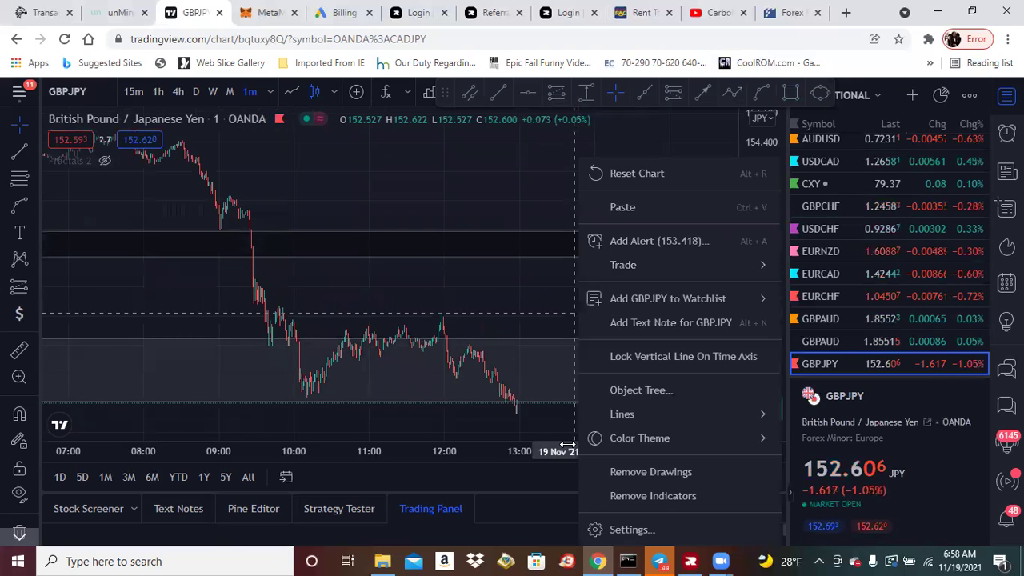
click(638, 472)
Draw a thin rectangle zone on the GBPJPY chart from 11:29 to 13:05, between about 152.995 and 152.965
drag(228, 309, 240, 169)
drag(763, 404, 759, 231)
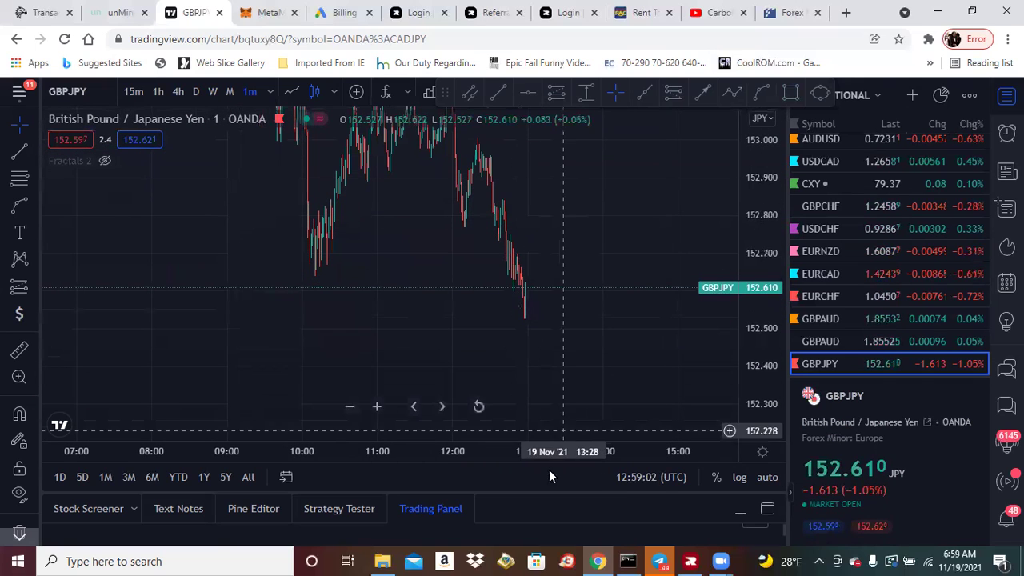
click(374, 406)
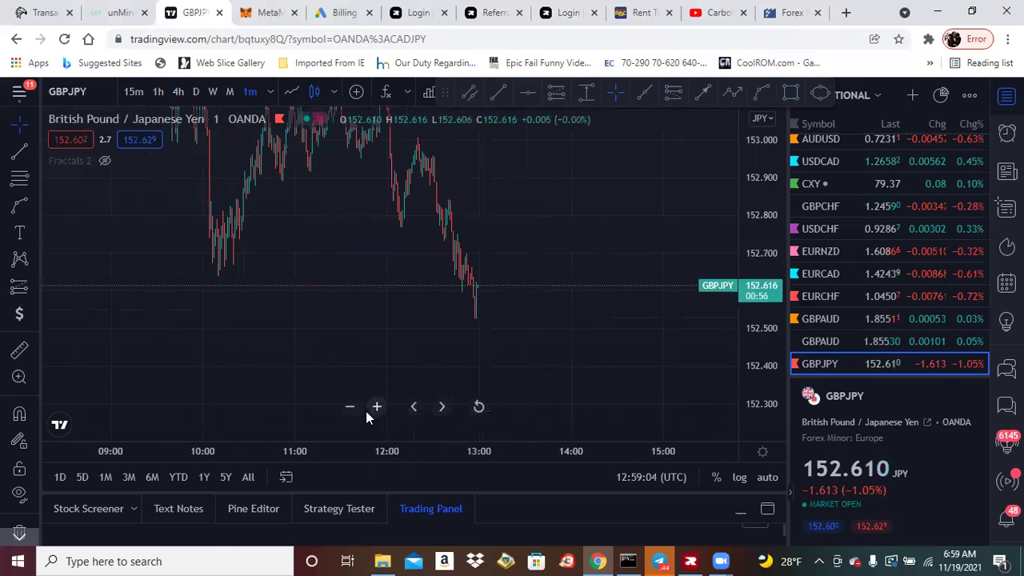
click(371, 410)
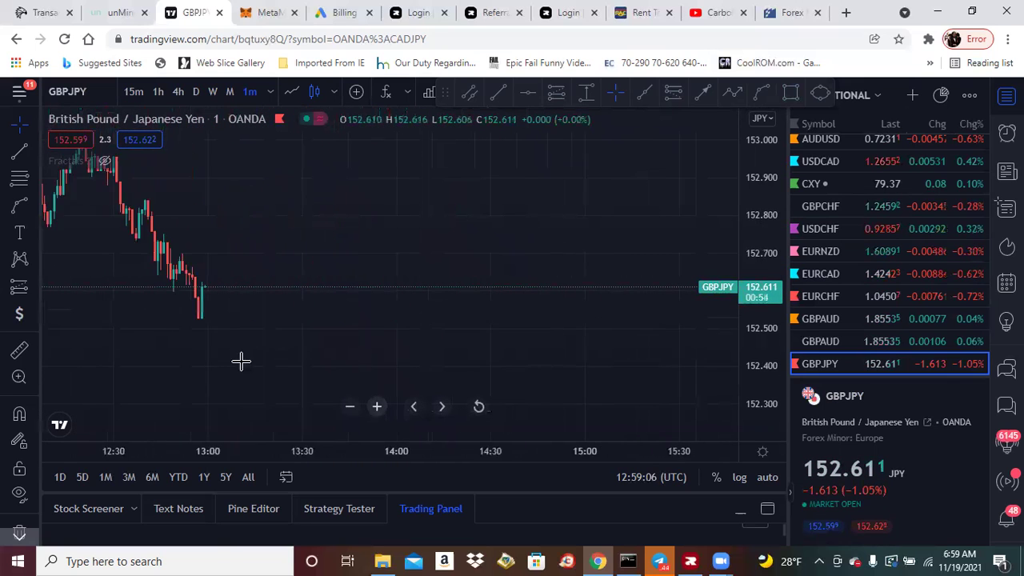
drag(171, 323, 507, 347)
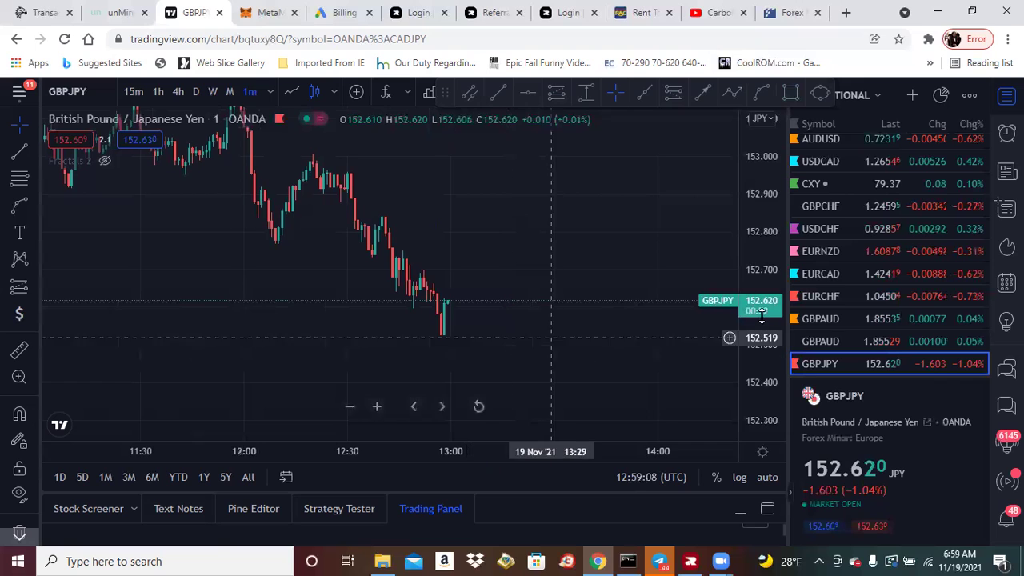
drag(343, 339, 445, 377)
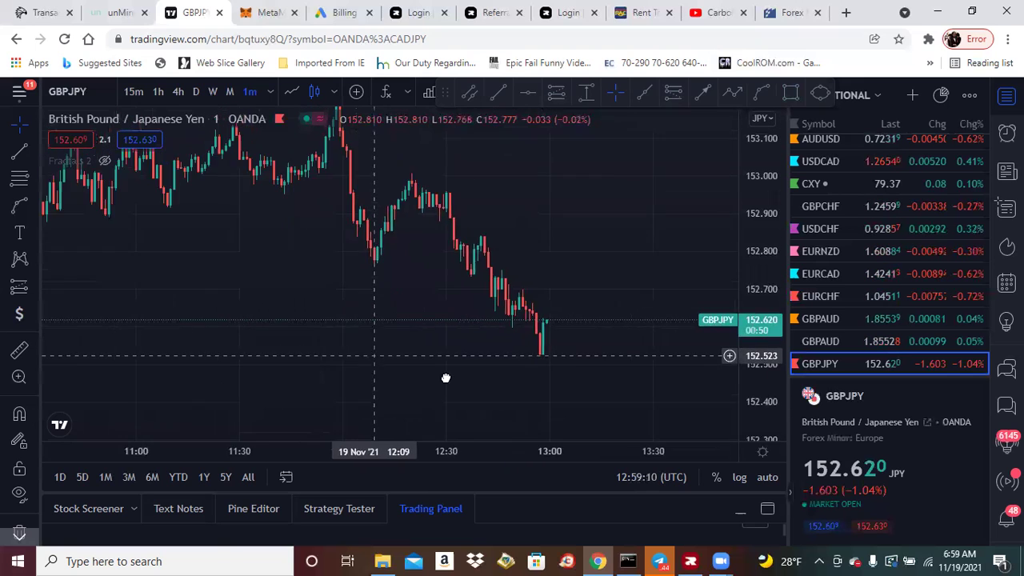
click(31, 180)
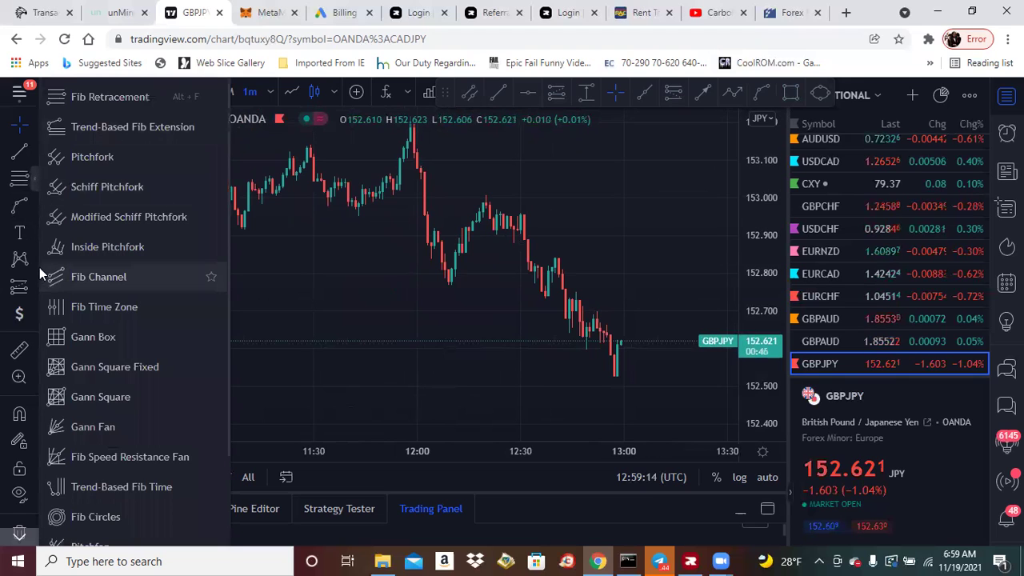
click(31, 211)
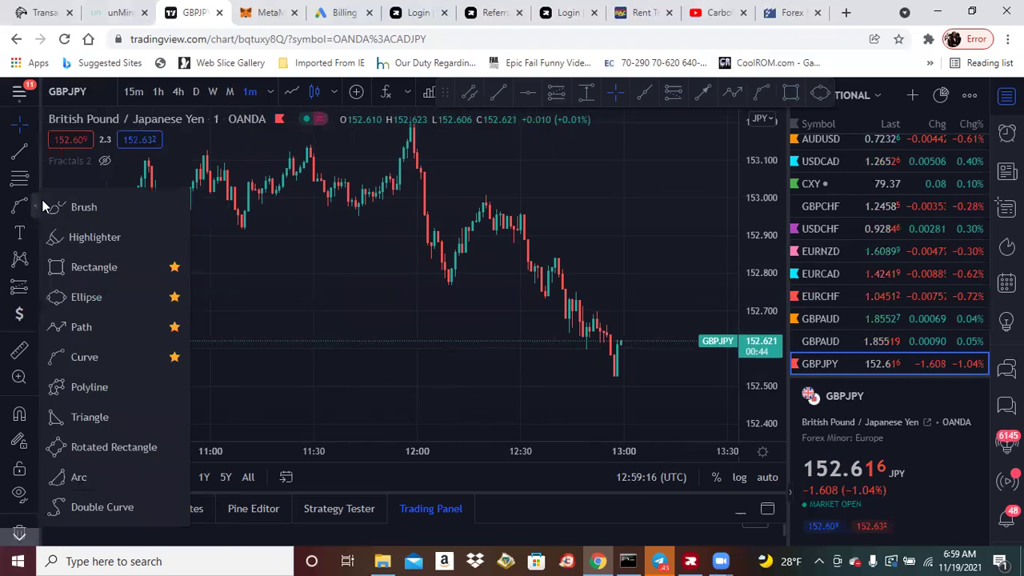
click(56, 272)
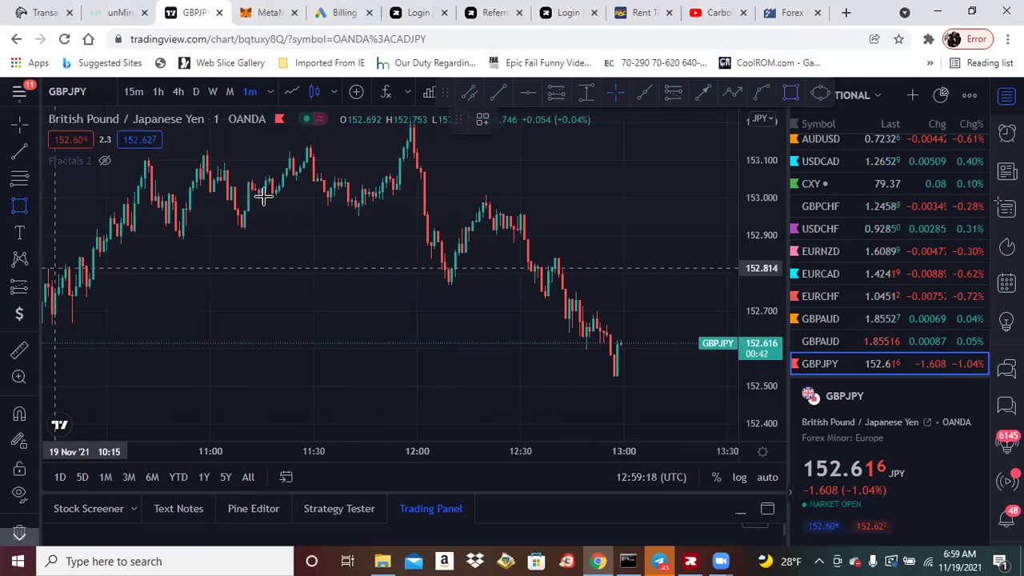
click(310, 203)
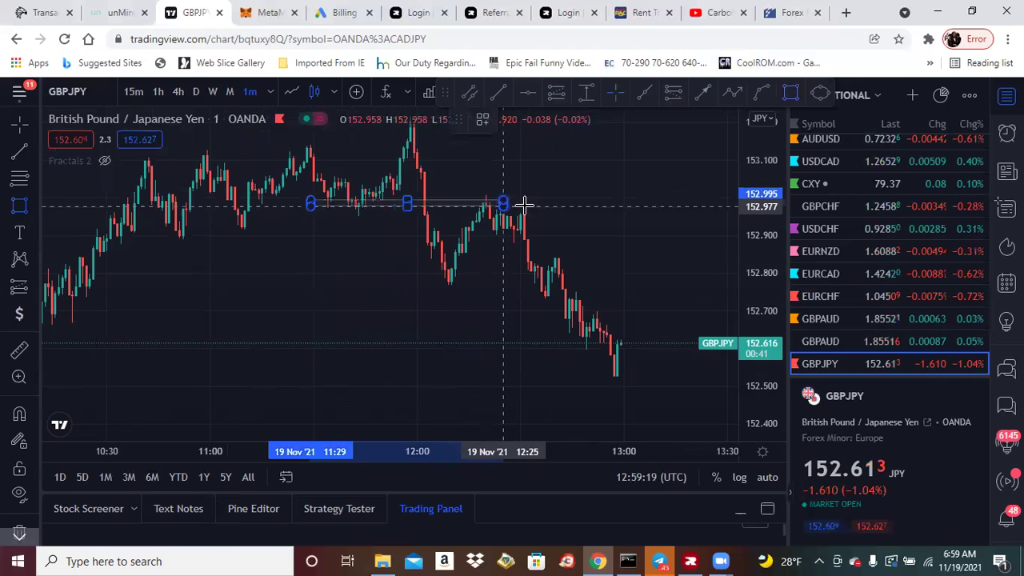
click(639, 210)
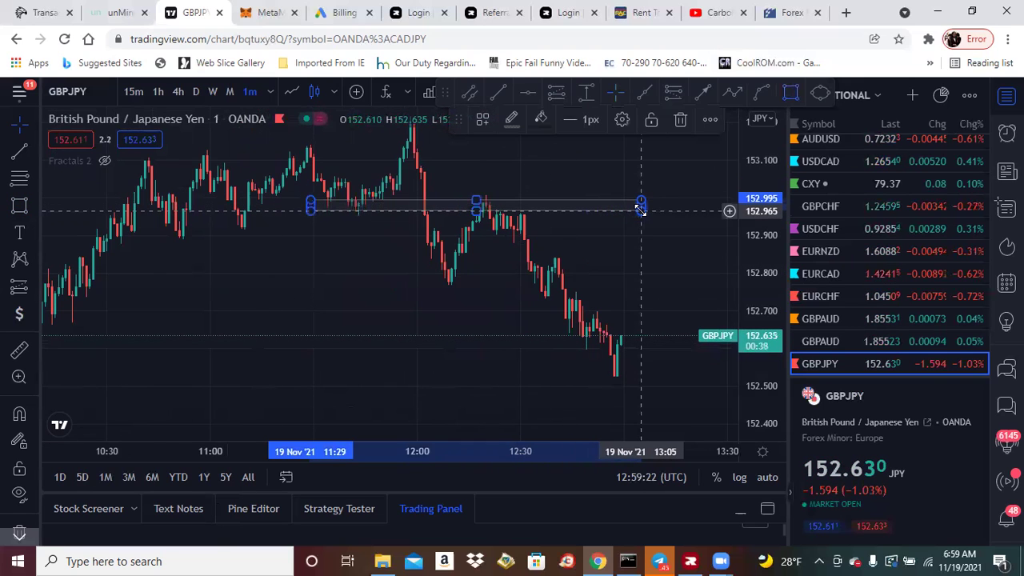
click(304, 326)
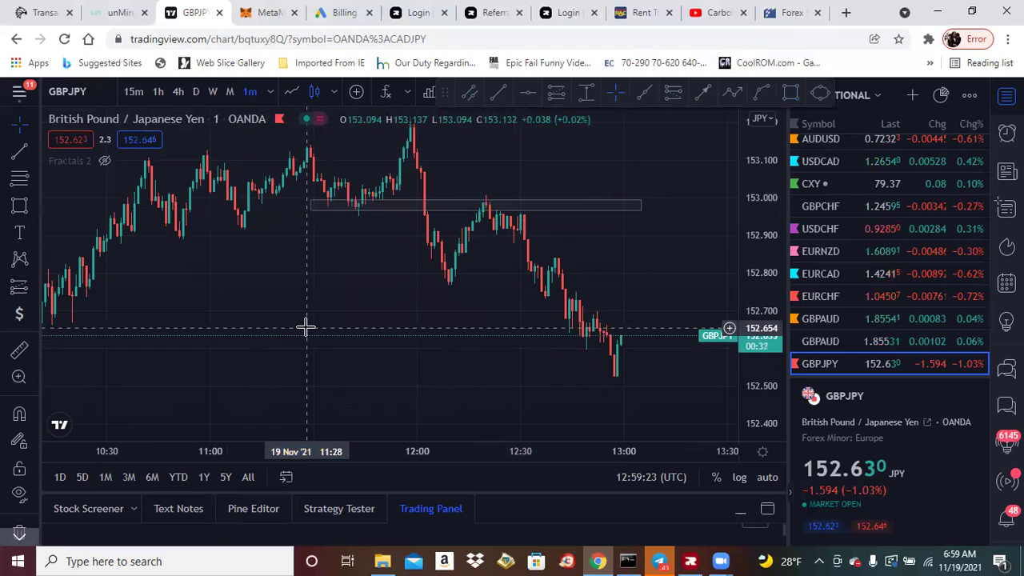
Draw two more thin rectangle zones, one around 152.77 at the 12:10 low and one around 152.51 just below the latest low
click(19, 206)
click(413, 285)
click(486, 299)
drag(596, 301, 698, 289)
click(389, 320)
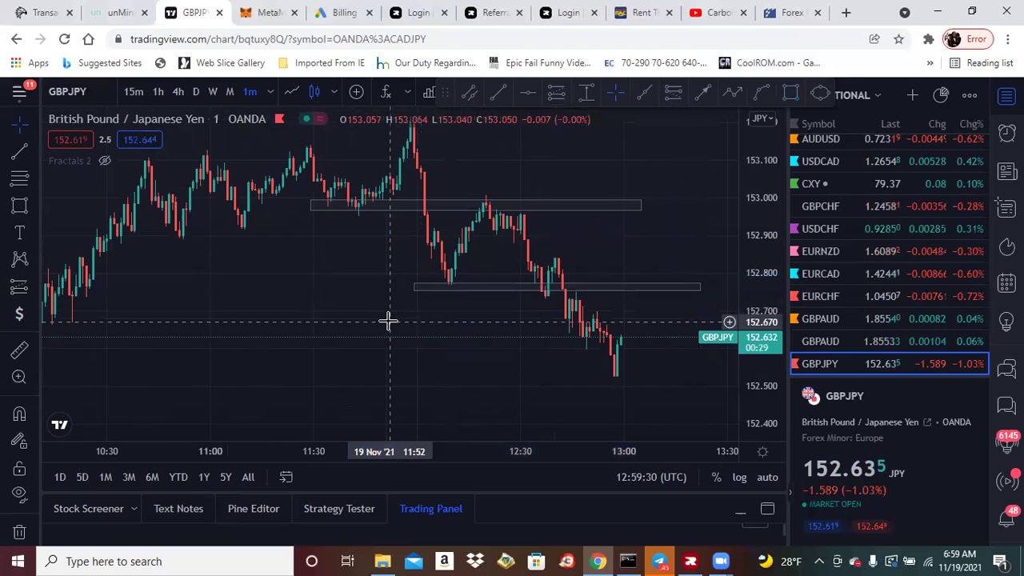
click(17, 208)
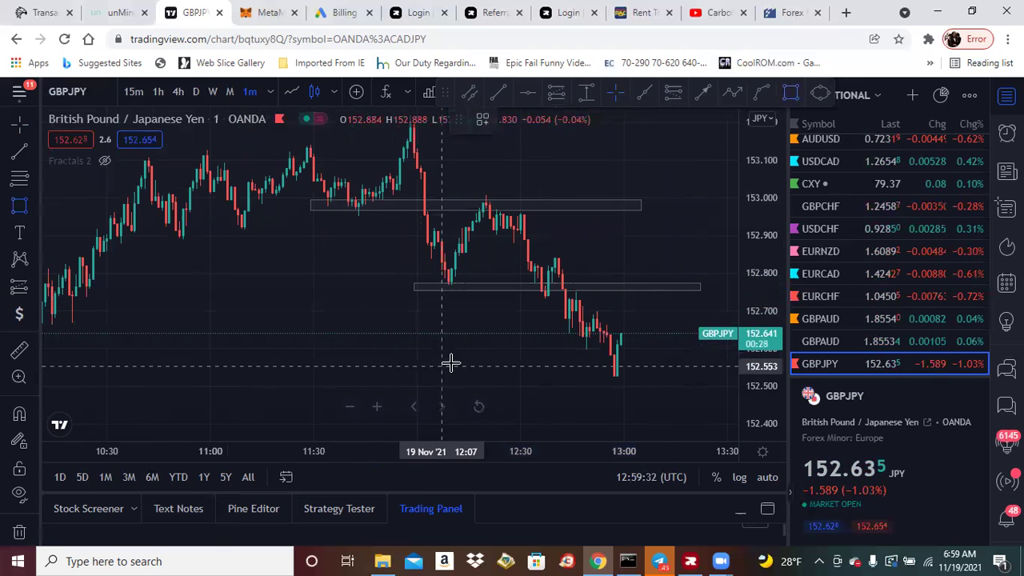
mouse_move(511, 375)
mouse_down()
mouse_move(709, 372)
mouse_move(713, 382)
mouse_up()
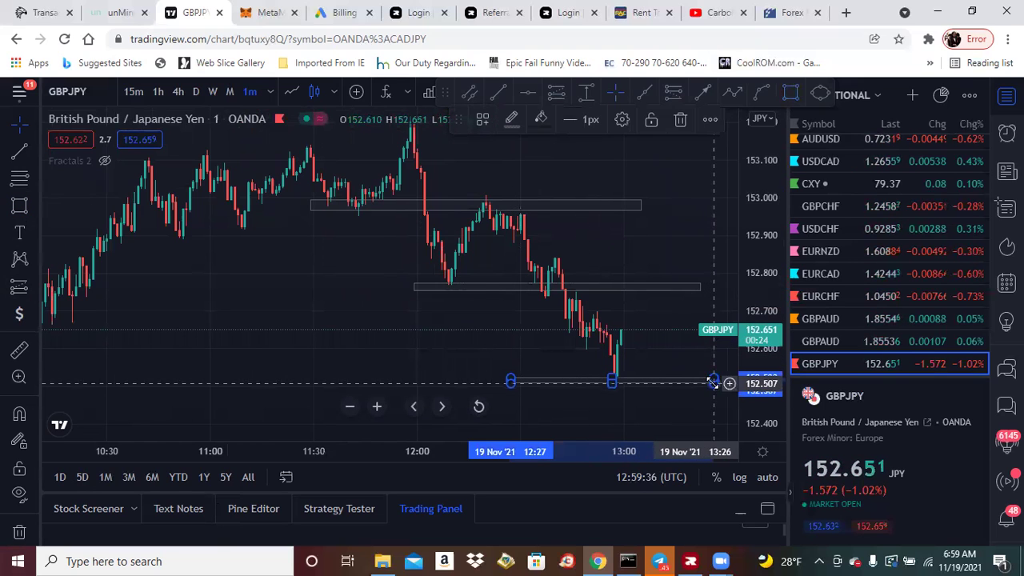
Place a long position at 12:59 with entry about 152.553, target about 152.752 and stop about 152.479
mouse_move(346, 291)
mouse_down()
mouse_move(258, 280)
mouse_move(142, 225)
mouse_up()
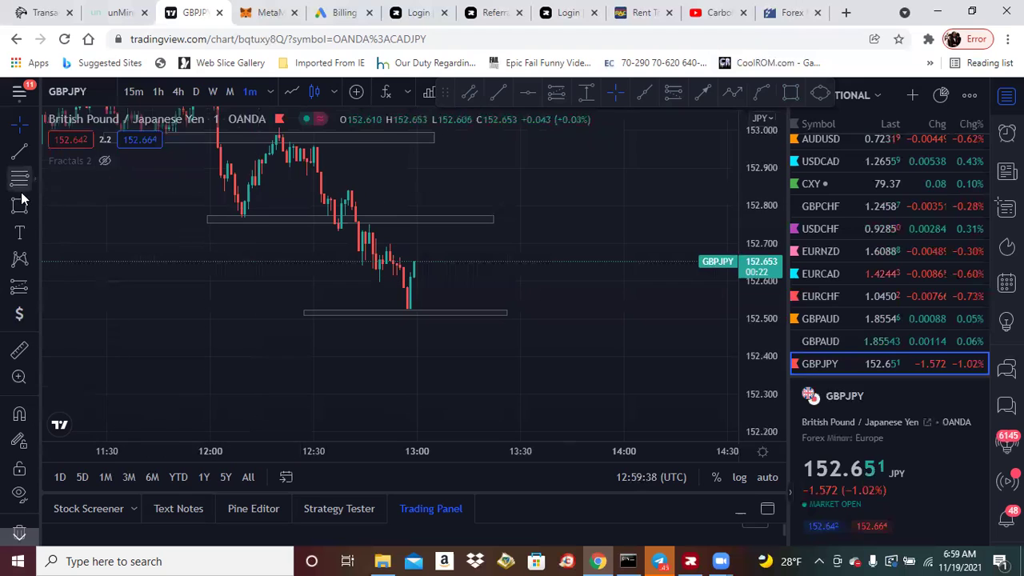
click(32, 282)
click(64, 258)
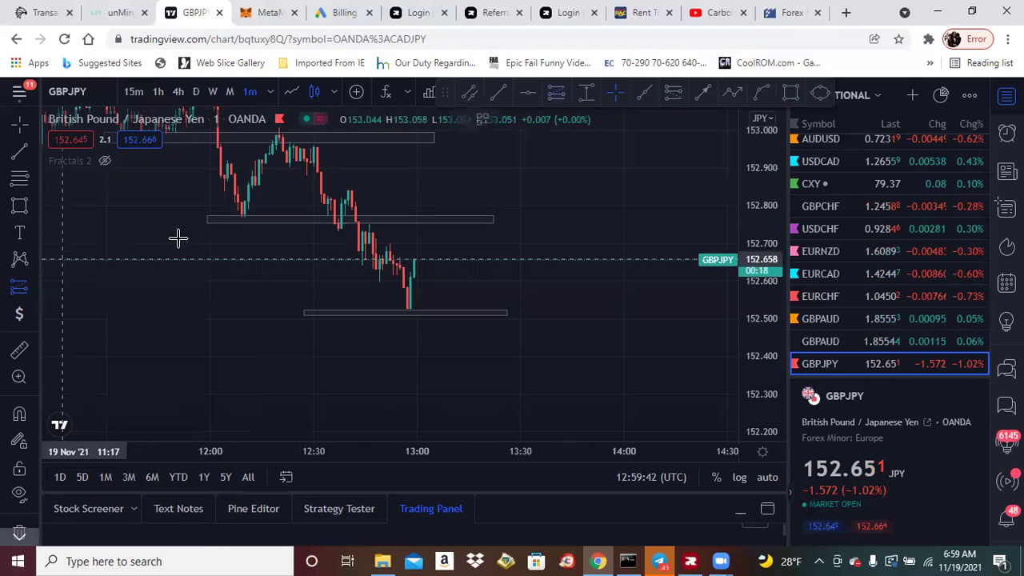
click(414, 299)
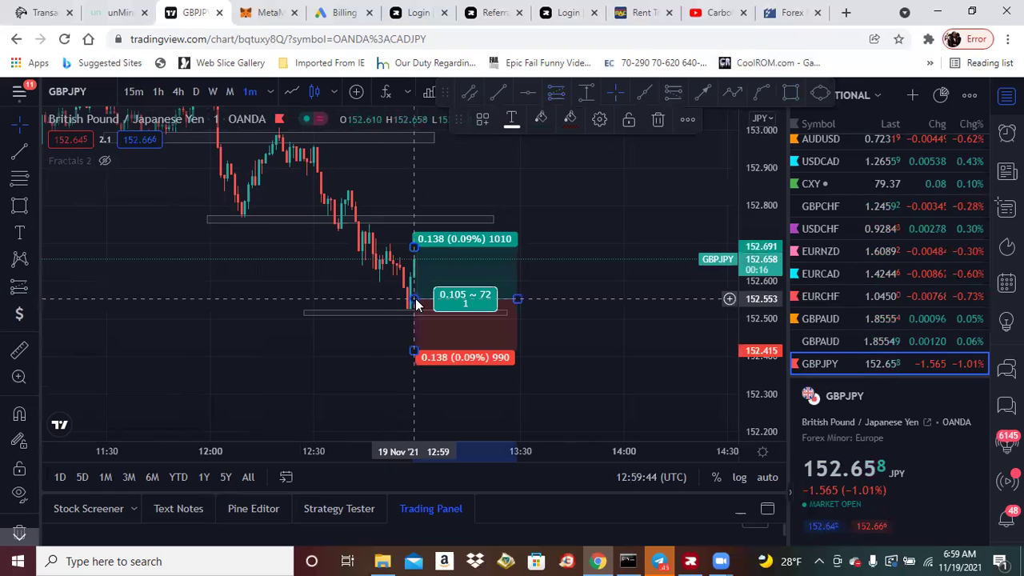
drag(415, 225, 414, 222)
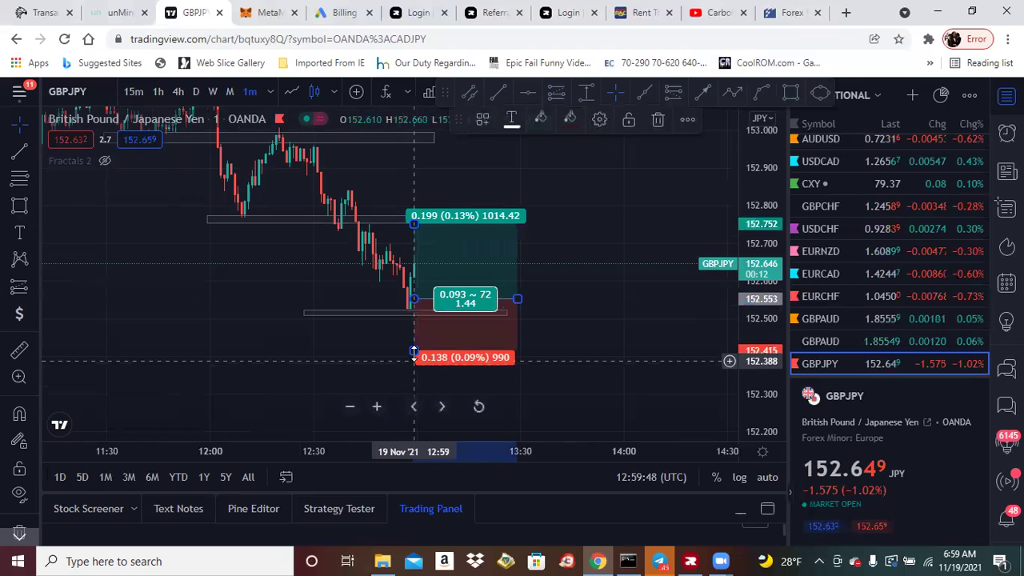
drag(413, 351, 413, 326)
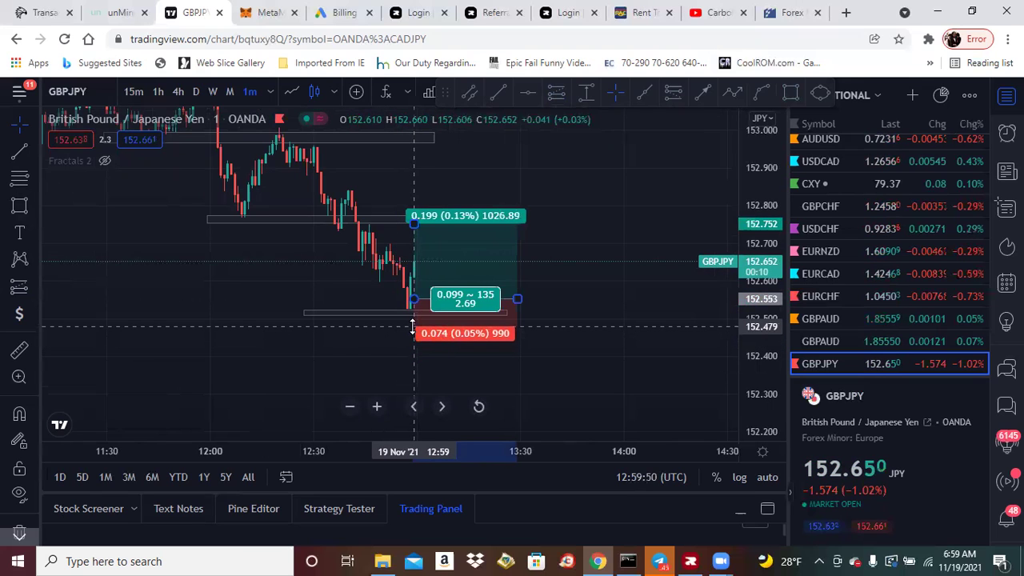
click(372, 338)
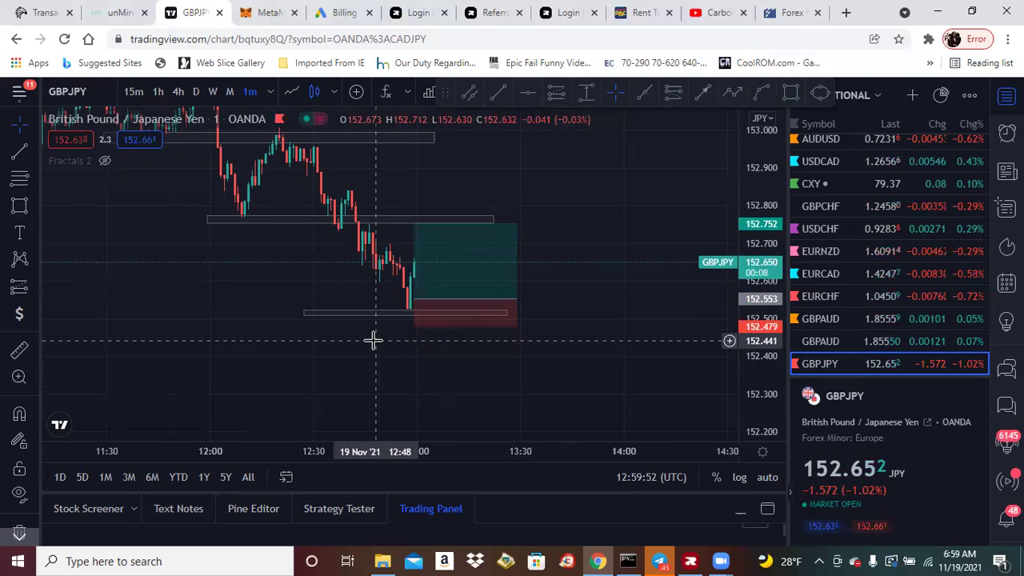
Draw two falling trend lines around the decline, one from 152.943 at 12:20 to 152.523 at 12:57, the other from 152.961 at 12:31
drag(277, 349, 354, 375)
click(19, 150)
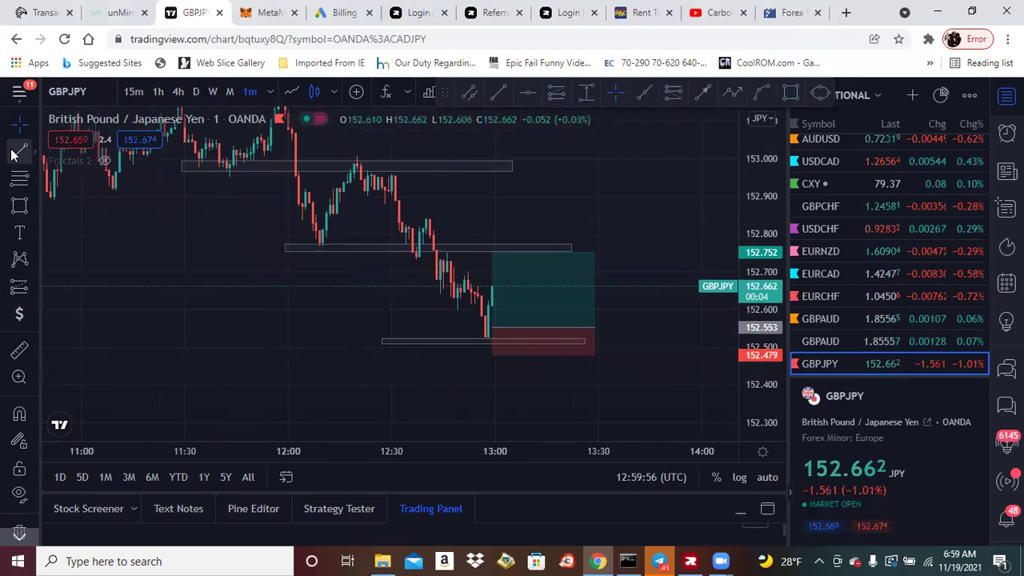
click(356, 180)
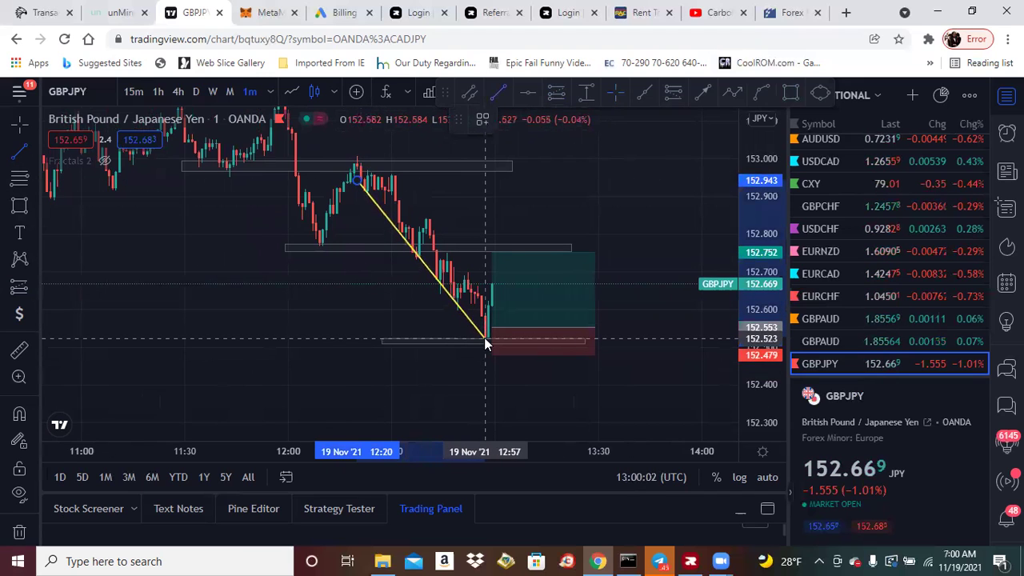
click(485, 342)
click(19, 150)
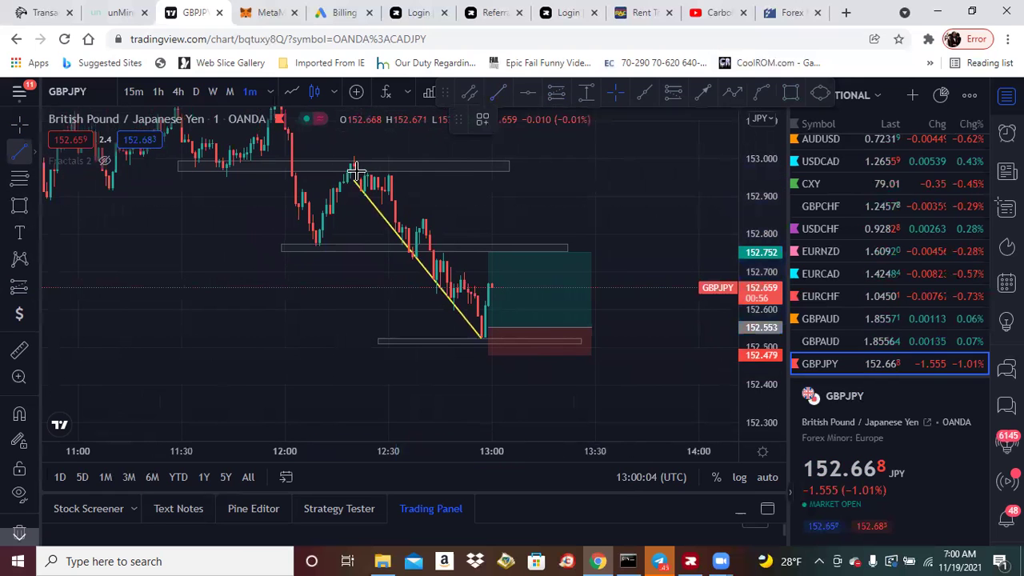
click(392, 174)
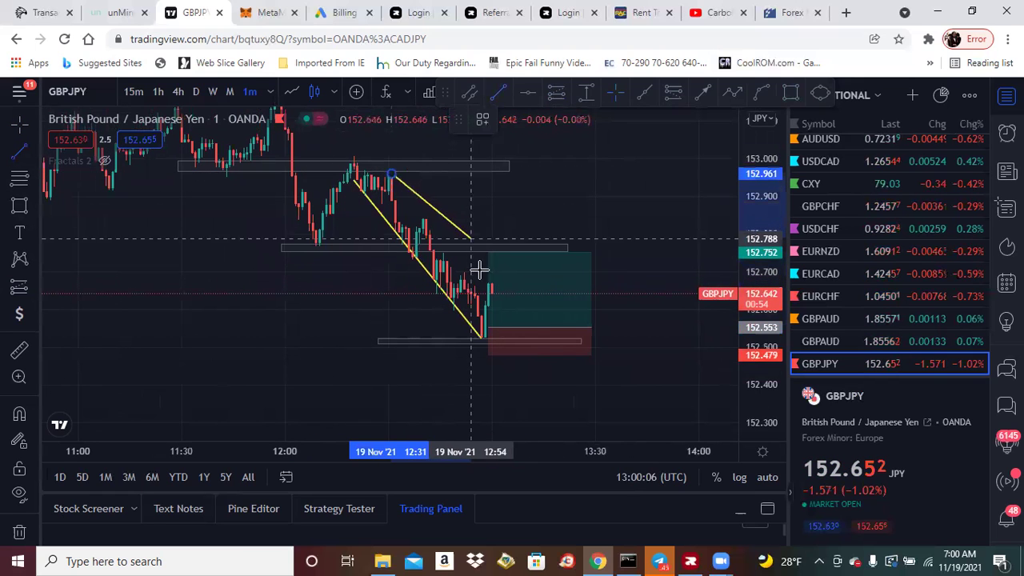
click(508, 334)
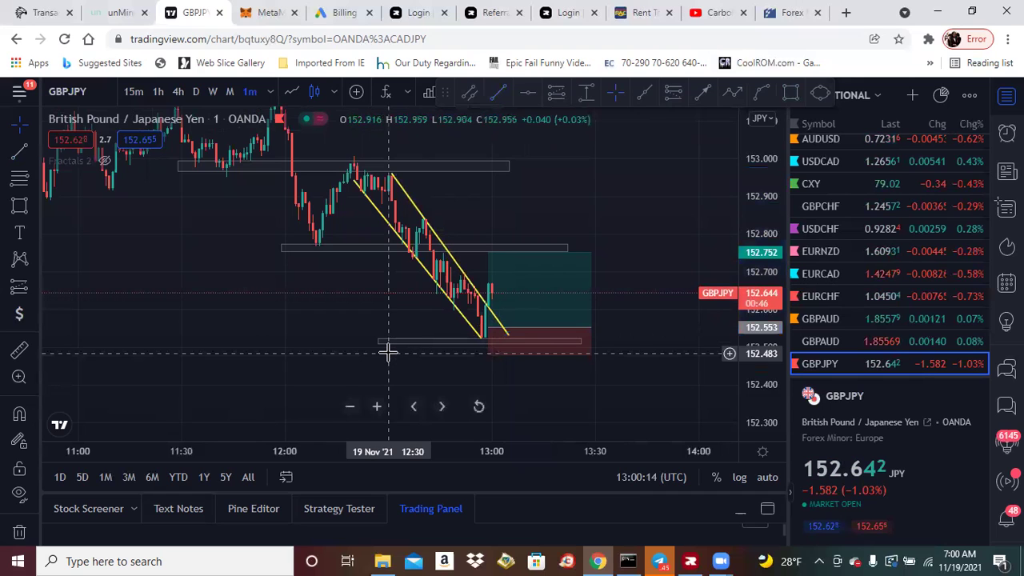
Delete the long position from the GBPJPY chart
click(521, 327)
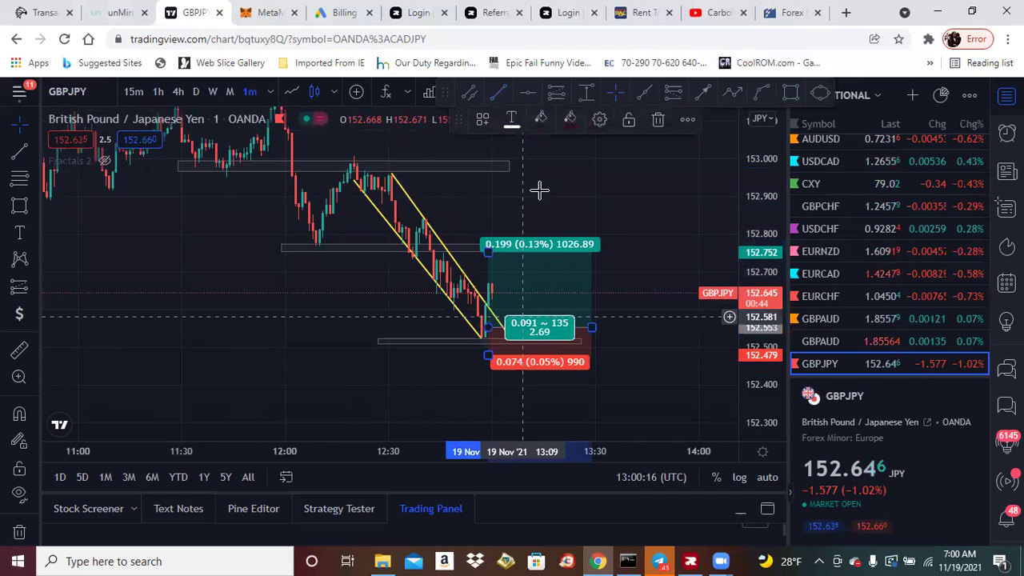
click(651, 124)
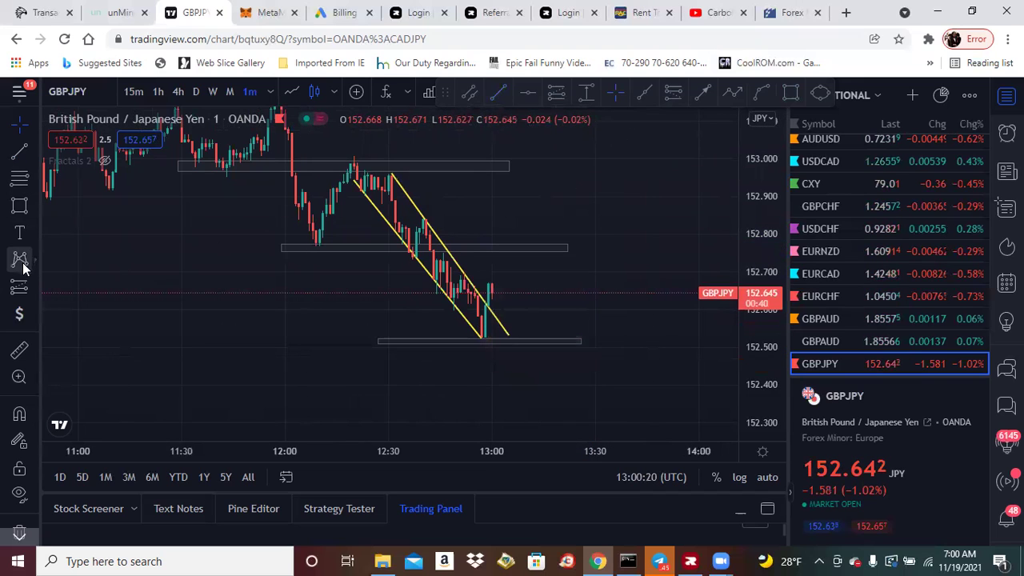
Place a long position at 13:00 with entry about 152.617, target about 152.963 and stop about 152.479
click(20, 288)
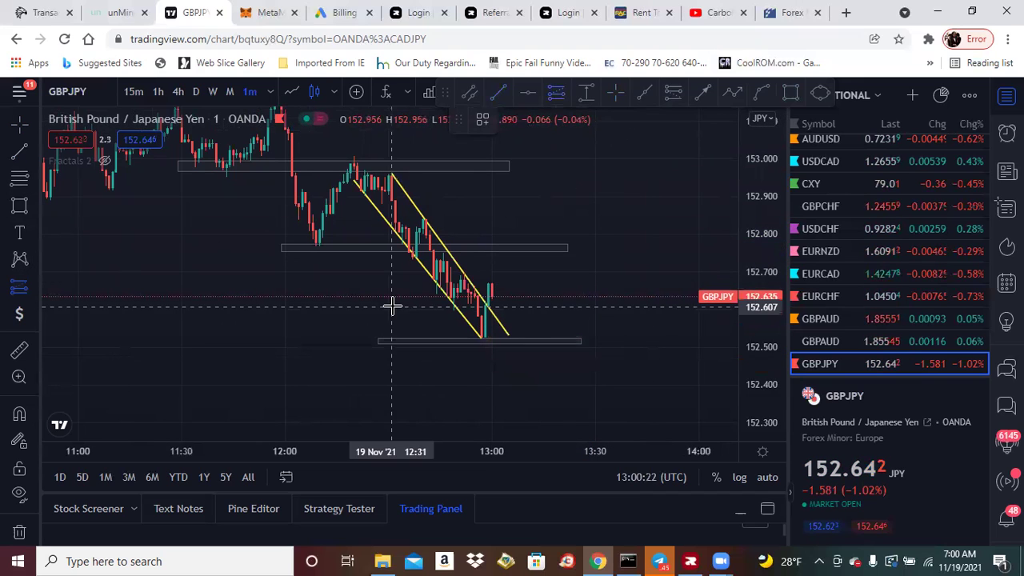
click(492, 301)
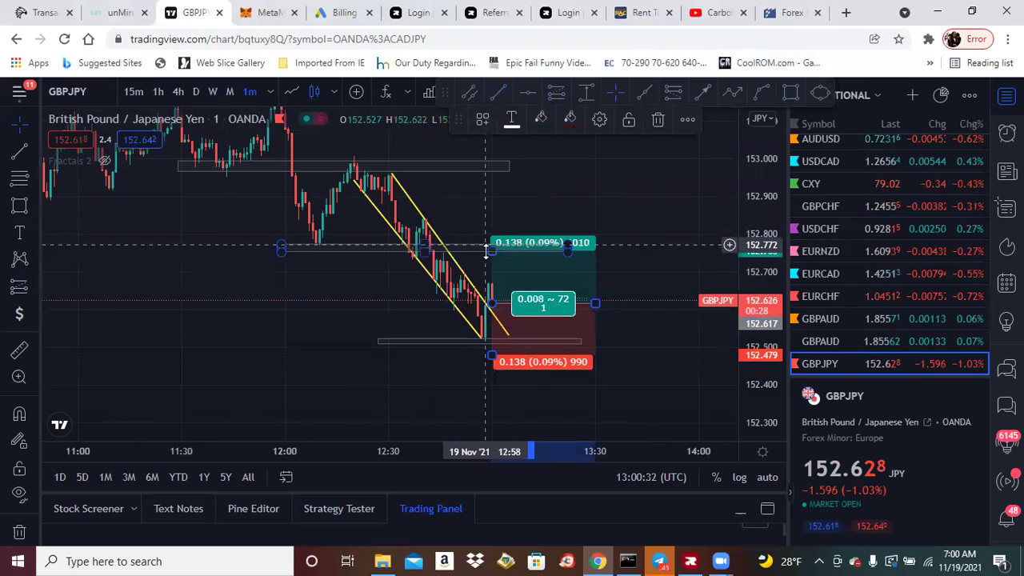
drag(487, 251, 490, 172)
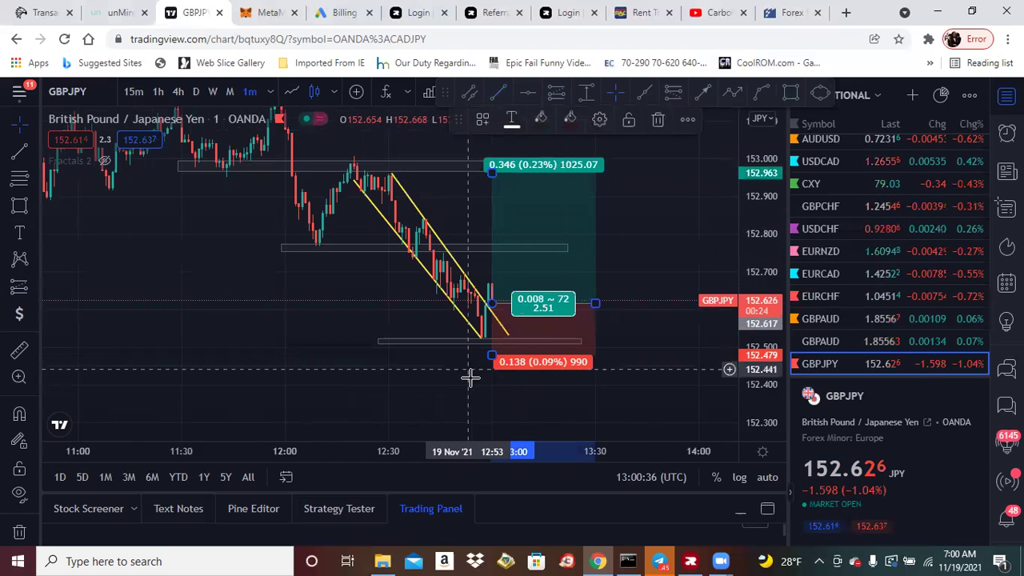
click(436, 373)
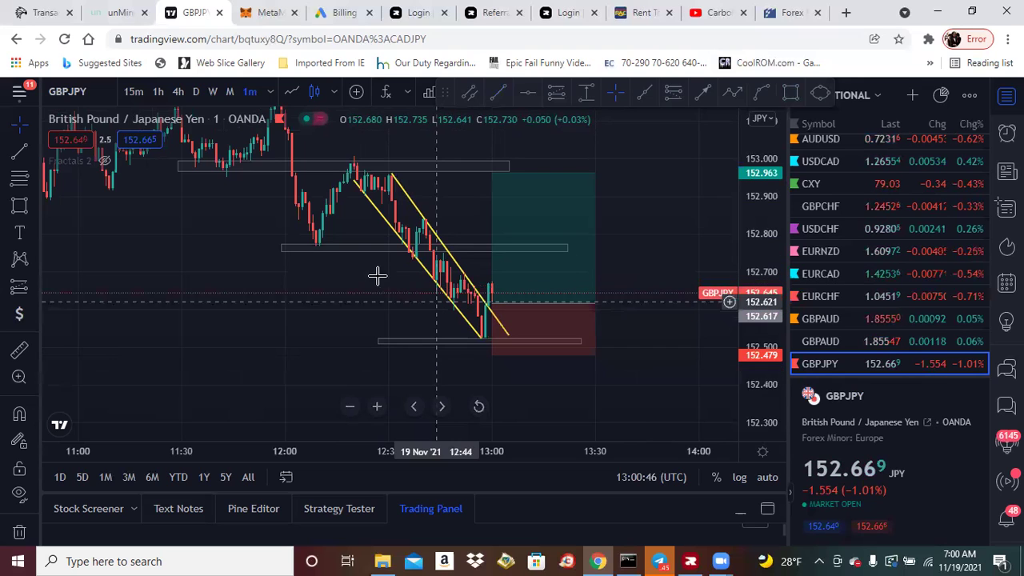
Extend the highest rectangle zone, near 153.000, to 13:34 so that it spans the long position
click(315, 245)
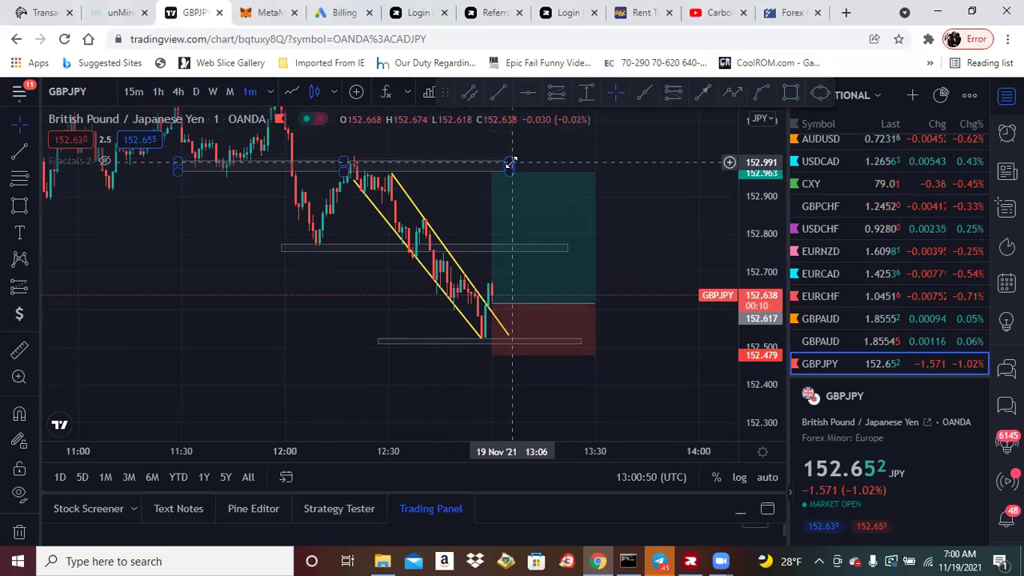
drag(509, 163, 609, 160)
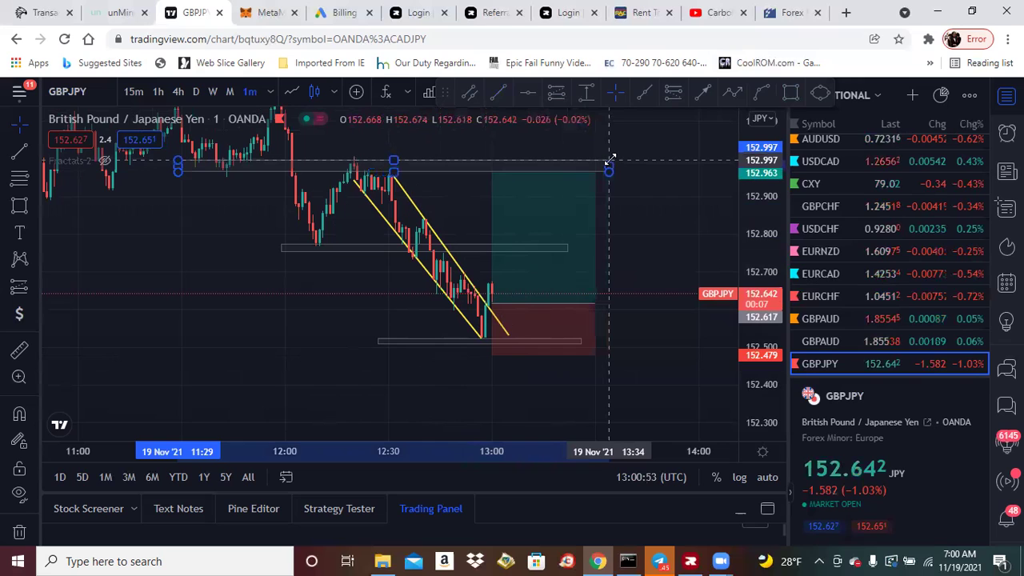
click(181, 336)
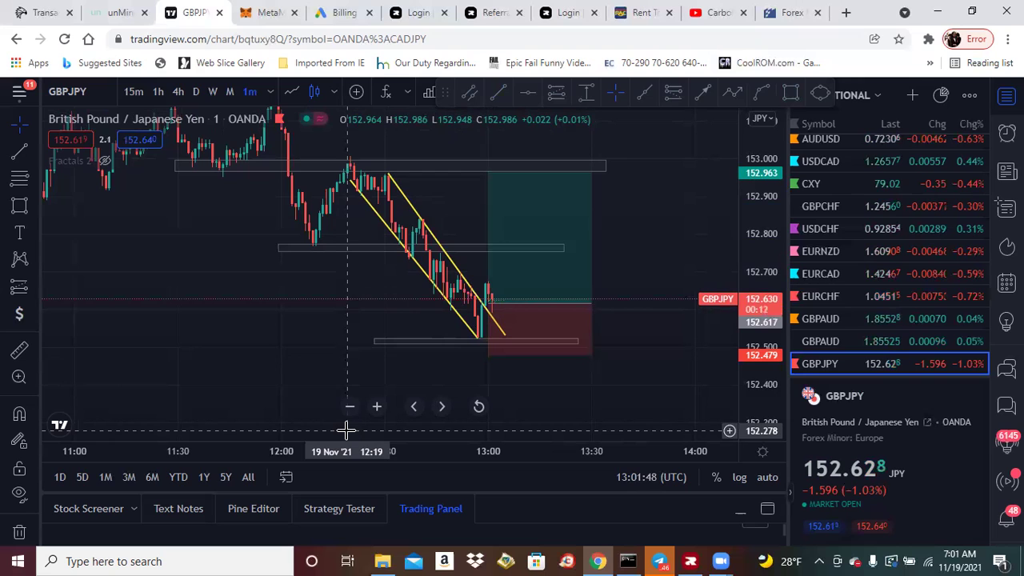
Show the Fractals indicator on the GBPJPY chart and hide it again
click(102, 160)
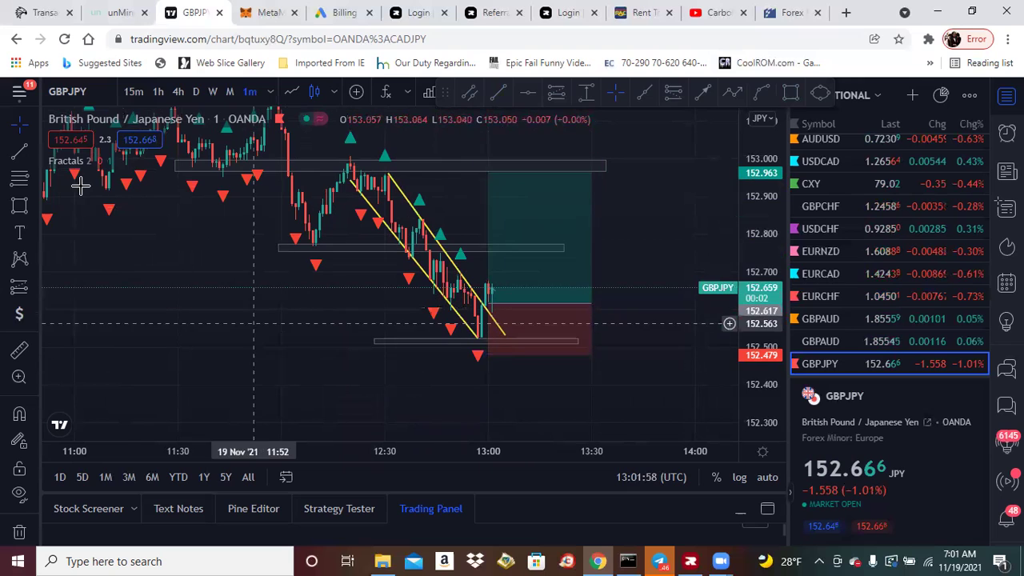
click(103, 160)
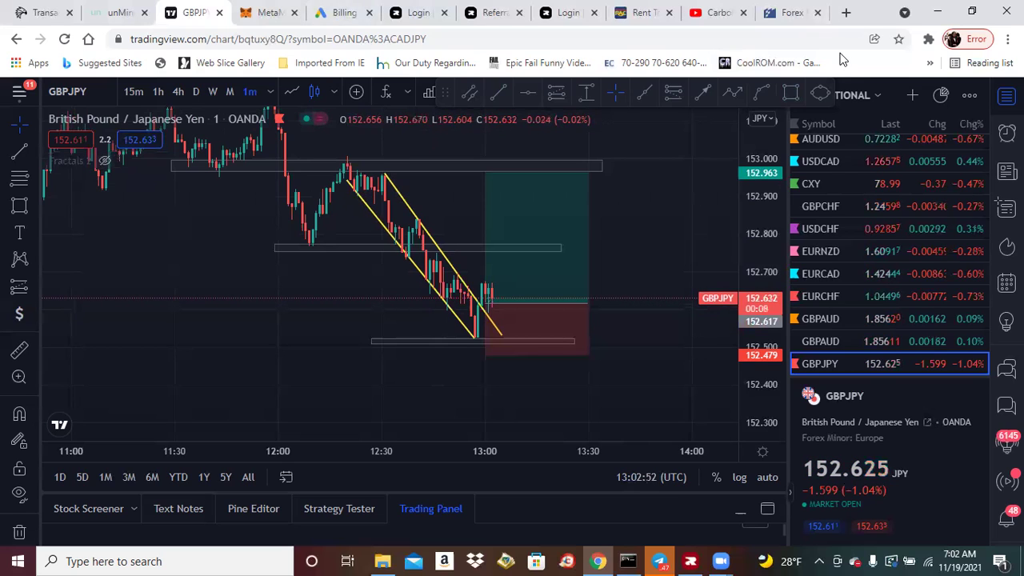
Switch to Forex Factory, reload the economic calendar and examine the Nov 19 news events
key(ctrl+9)
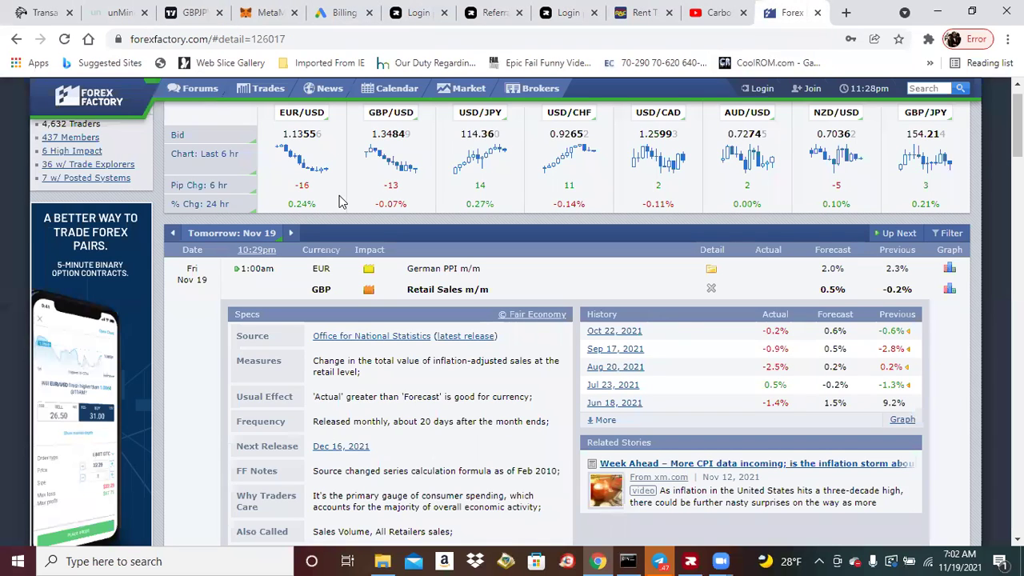
scroll(560, 320, down, 5)
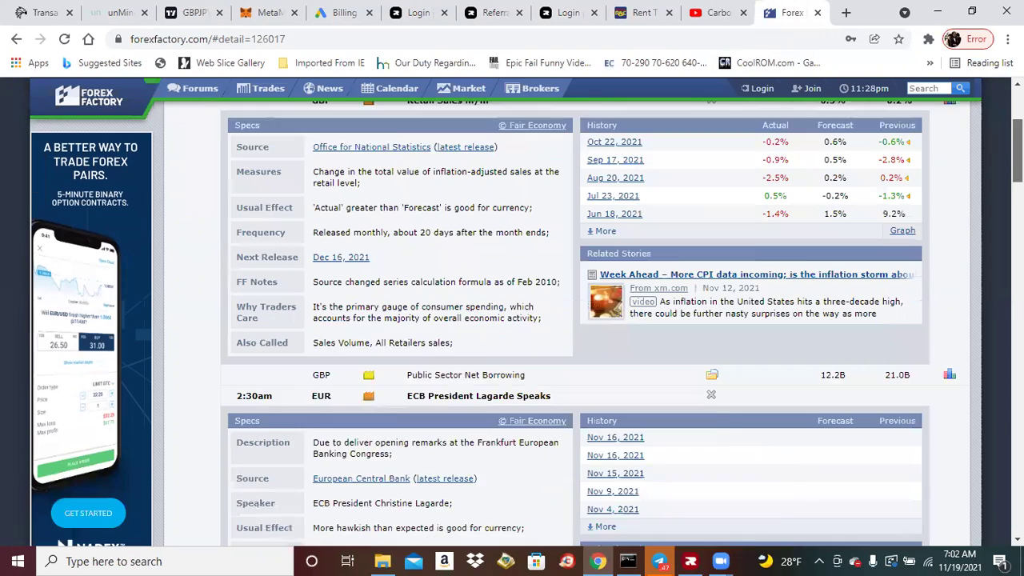
scroll(560, 319, up, 3)
scroll(560, 320, up, 1)
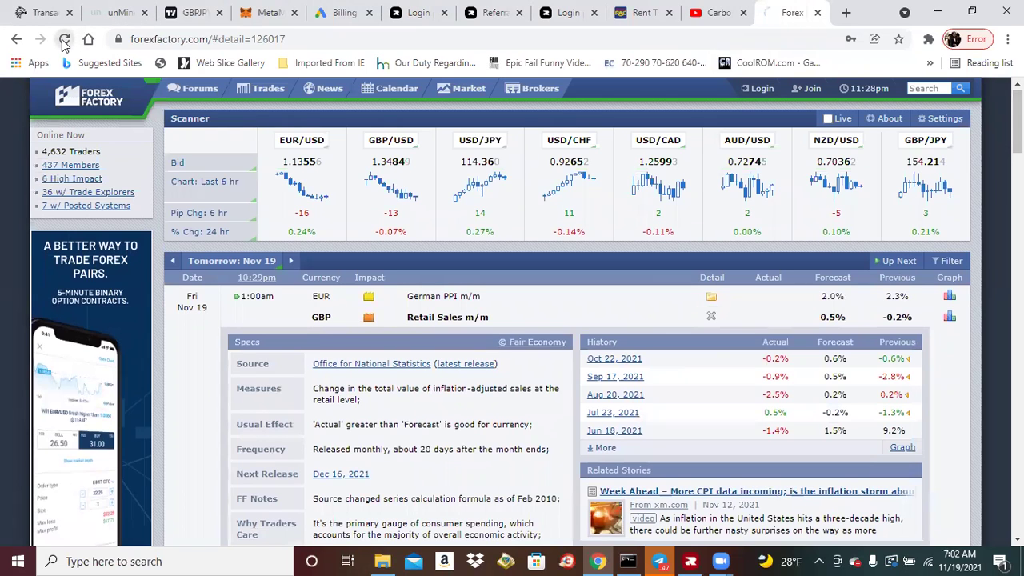
scroll(692, 307, down, 3)
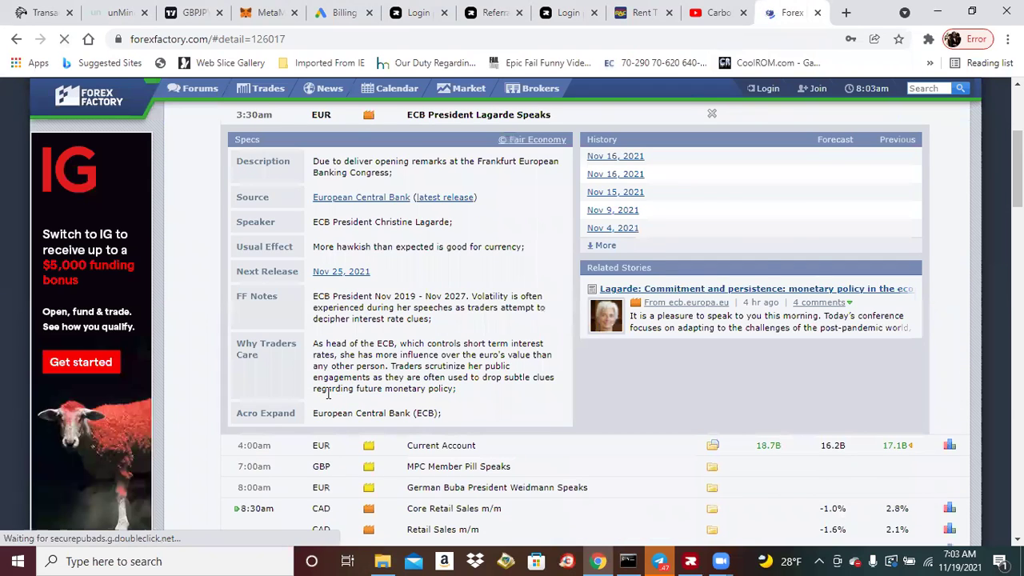
scroll(205, 470, up, 3)
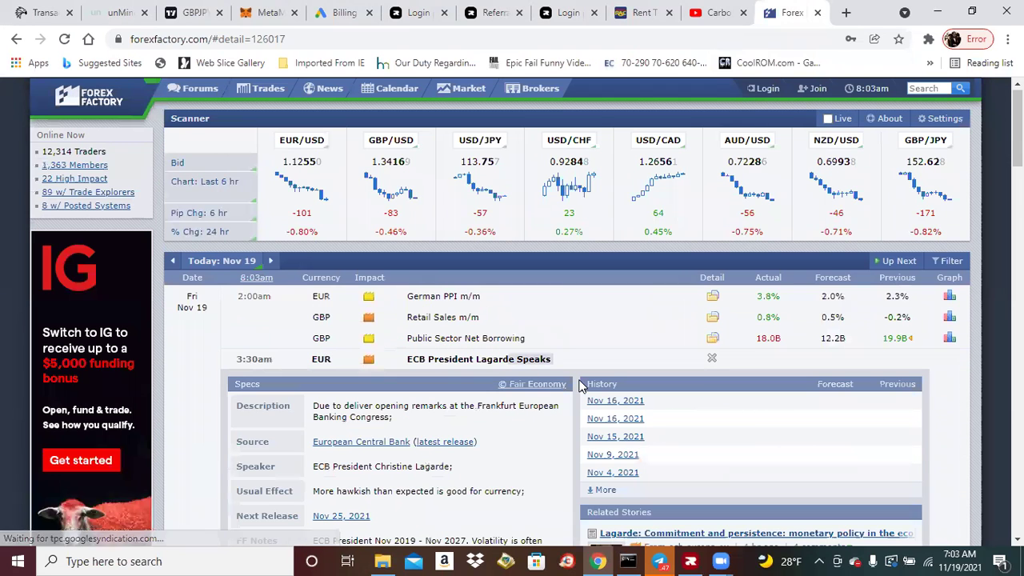
scroll(559, 320, down, 7)
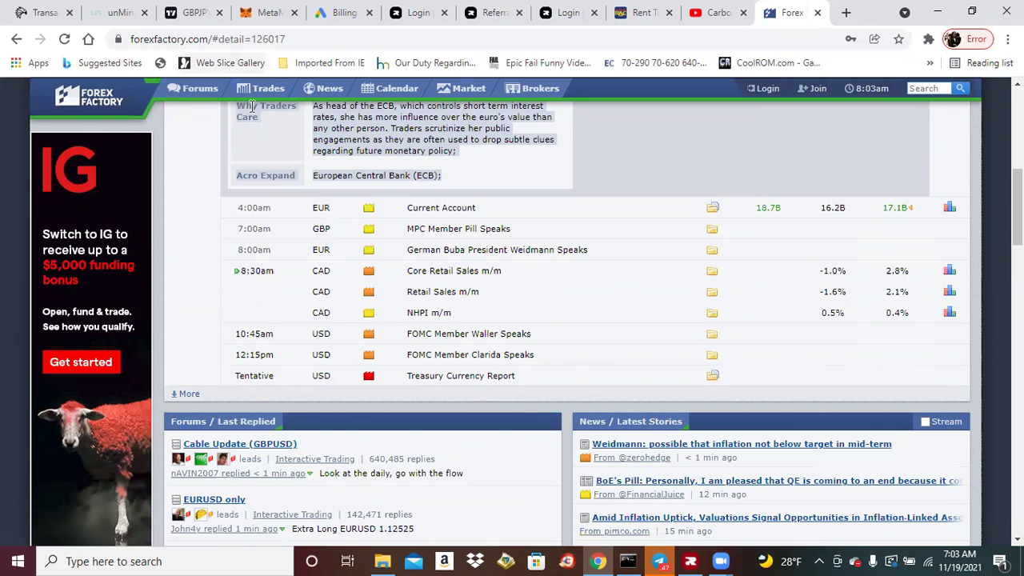
Return to the GBPJPY chart in TradingView, display it as a line chart and restore the candles
key(ctrl+3)
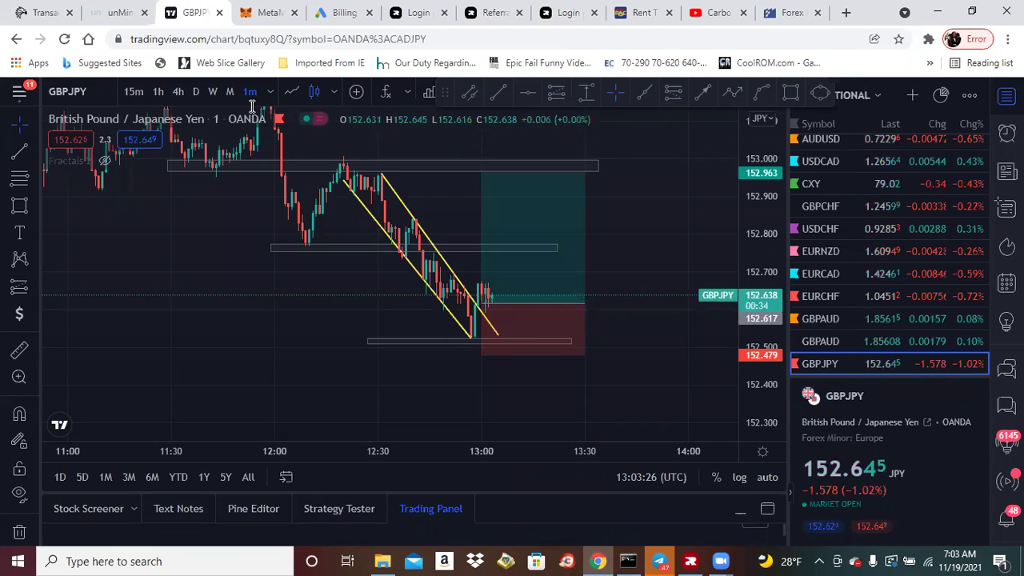
click(283, 95)
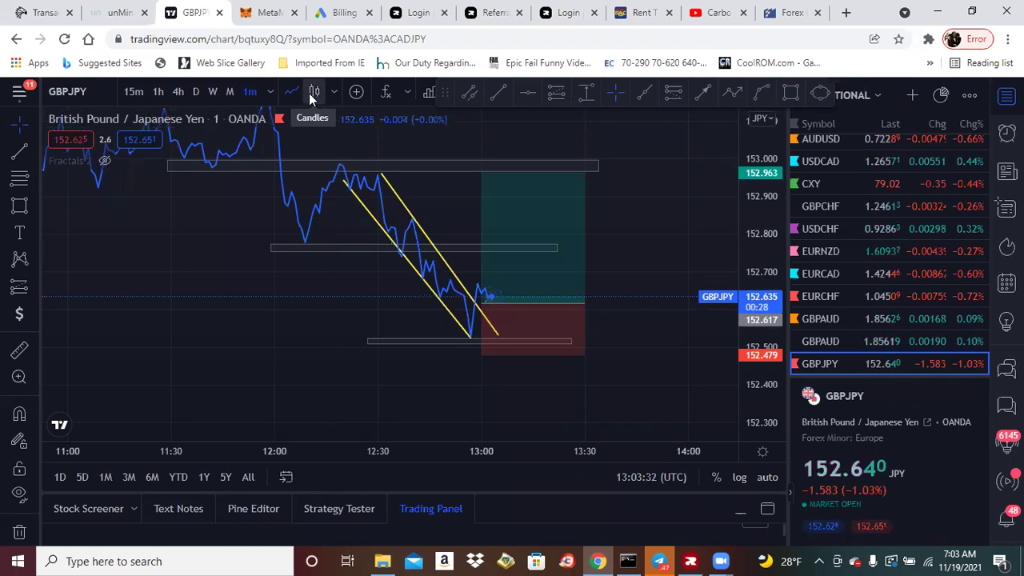
click(308, 93)
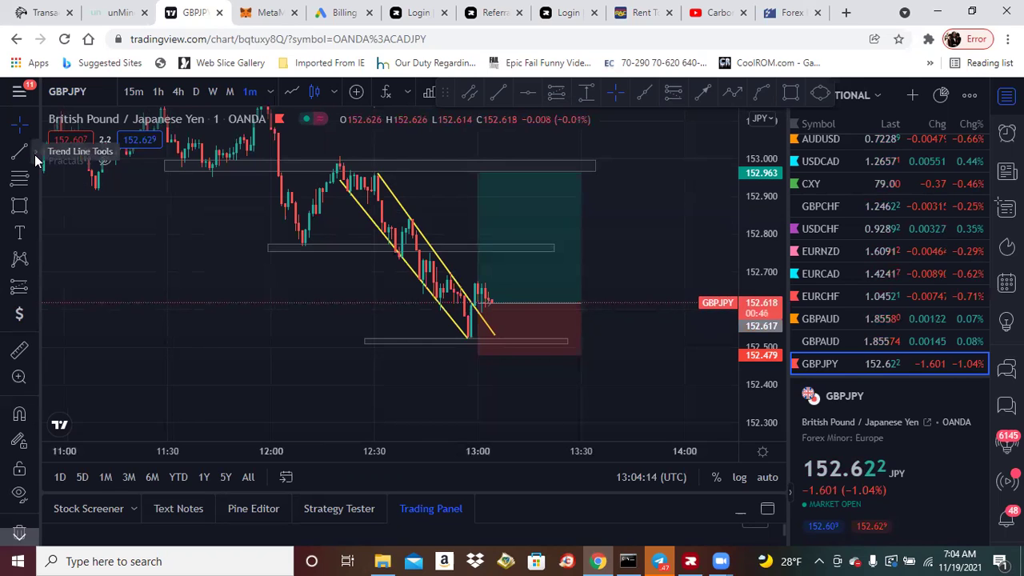
Draw a rising path segment in the empty area below the price, ending at about 152.676 at 11:09
click(35, 155)
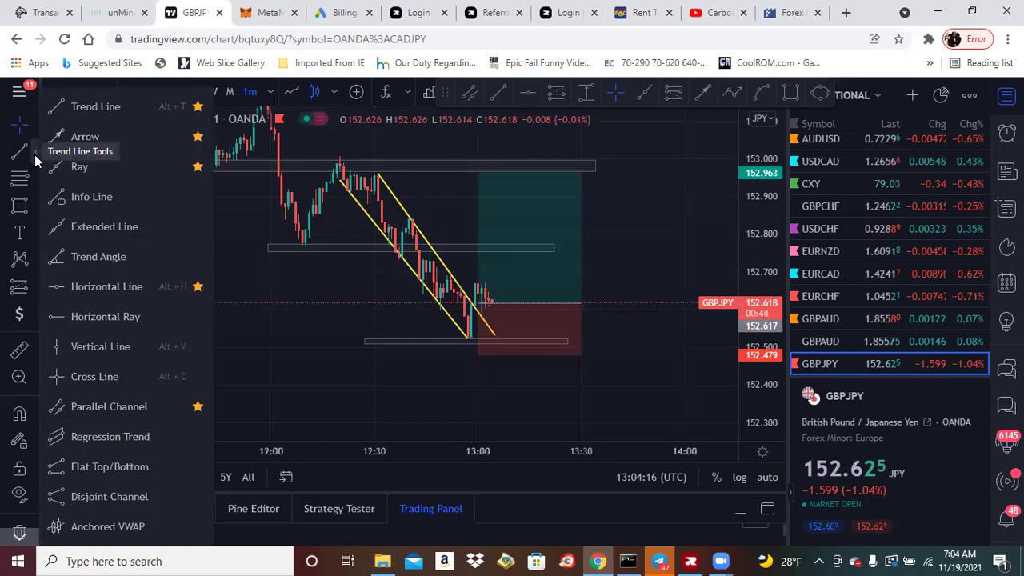
click(109, 137)
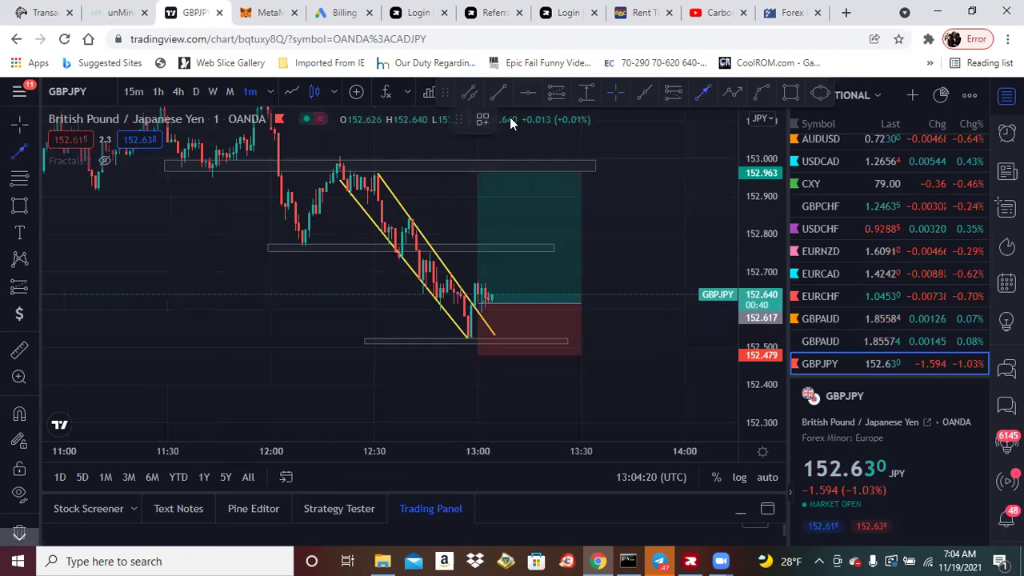
click(735, 98)
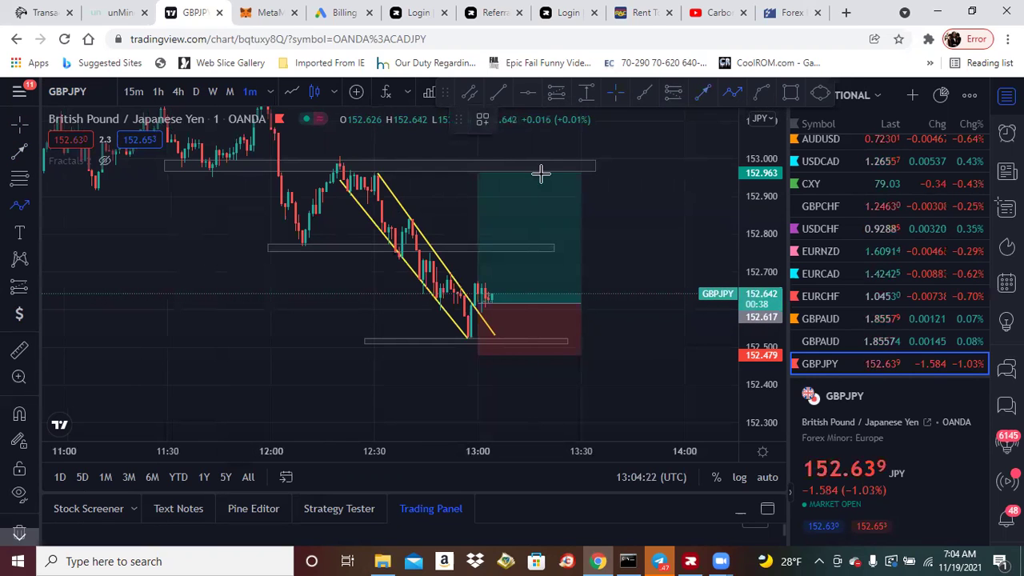
click(81, 352)
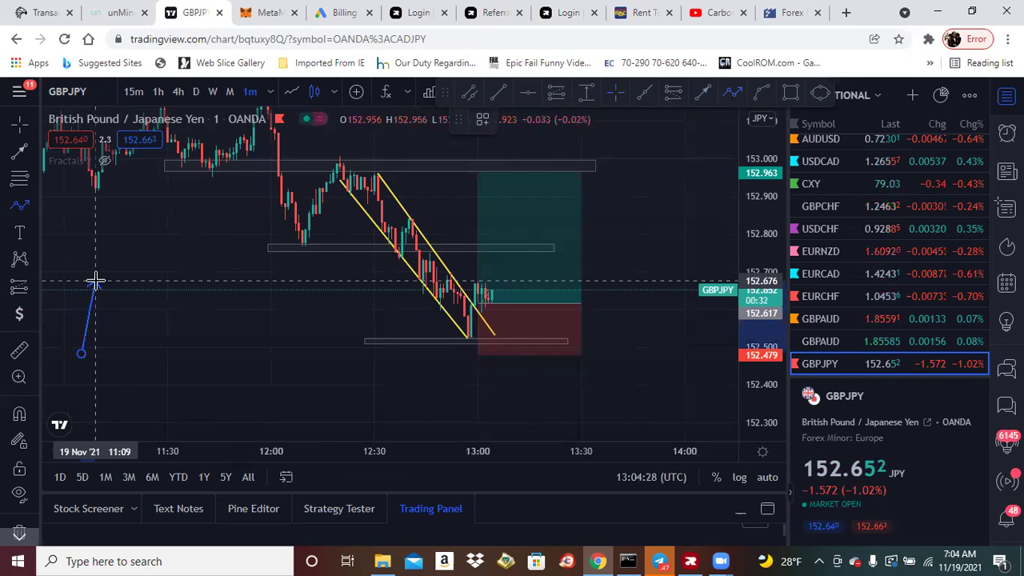
click(95, 280)
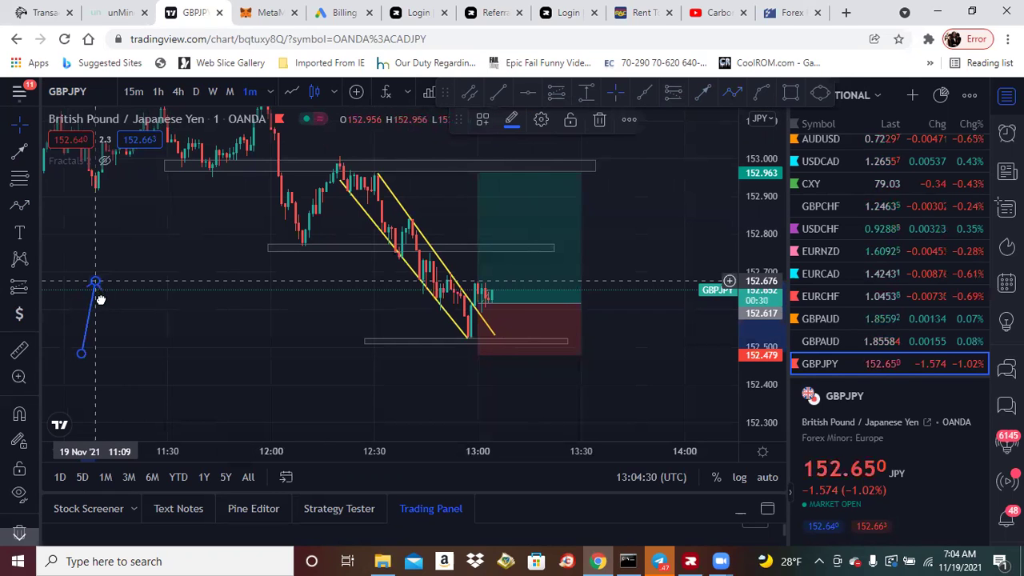
Continue the rising zigzag path through about 152.551 at 11:14, 152.664 at 11:23 and 152.887 at 11:30, finishing with a pullback
click(732, 94)
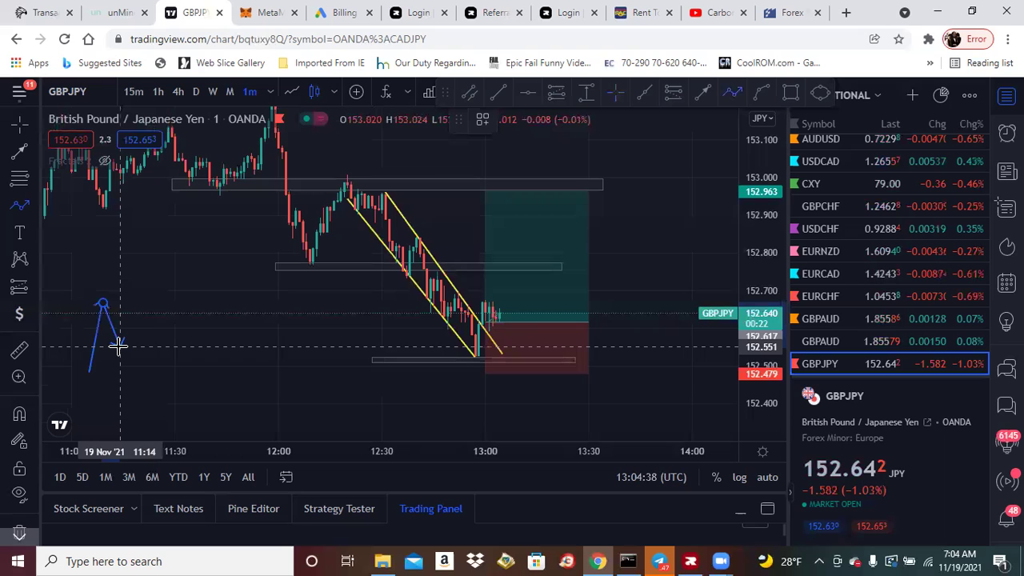
click(119, 346)
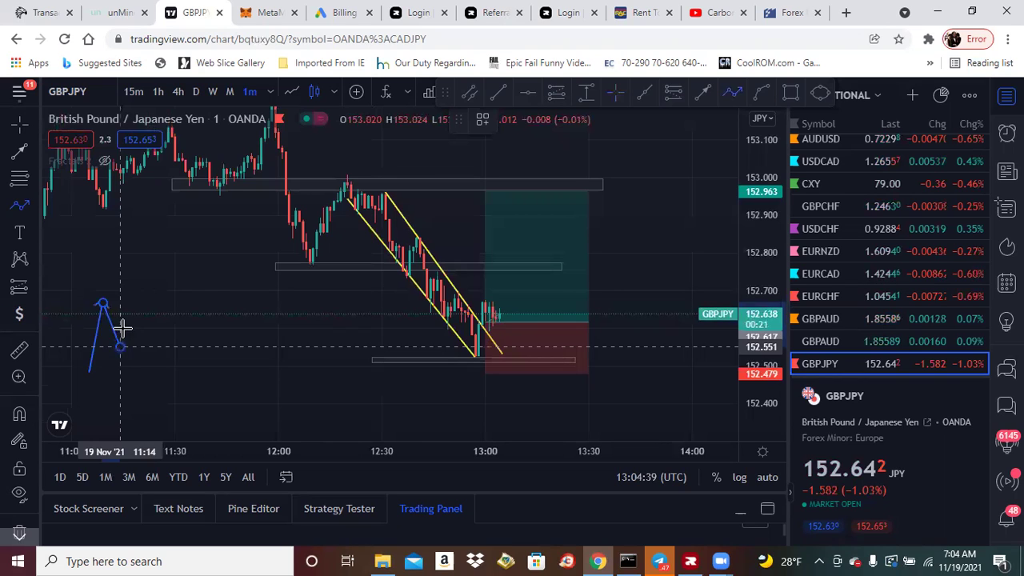
click(140, 261)
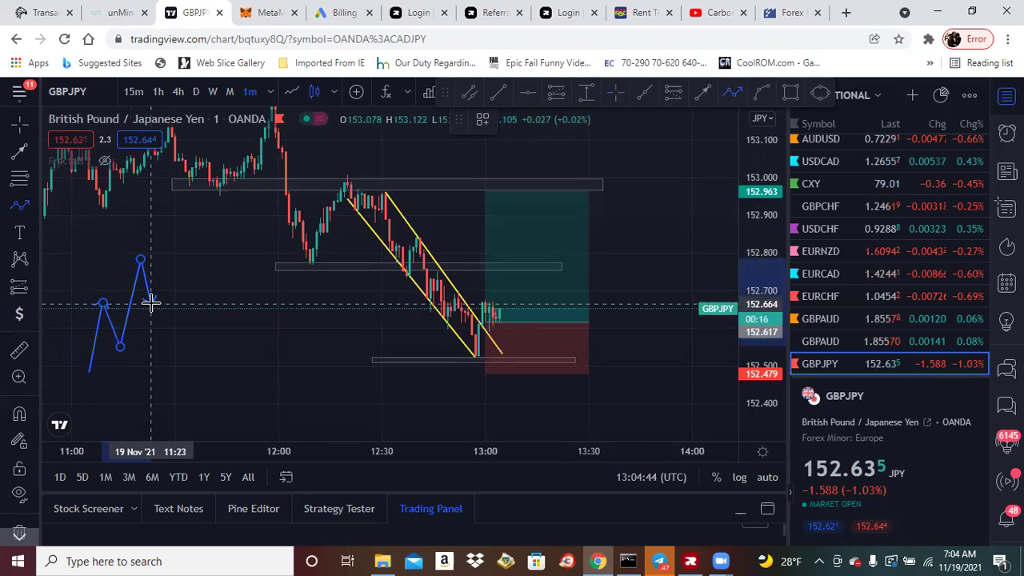
click(151, 303)
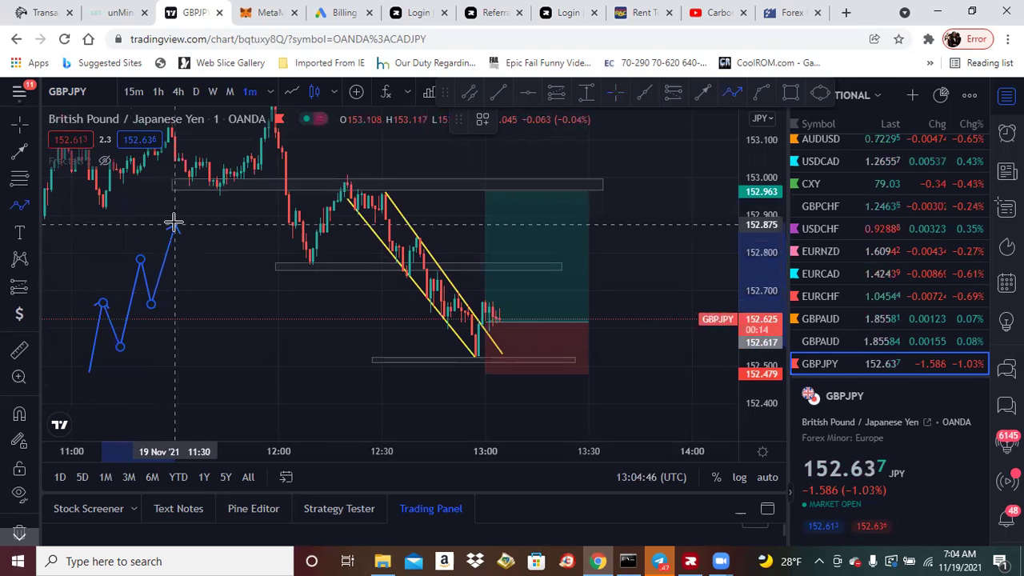
click(174, 220)
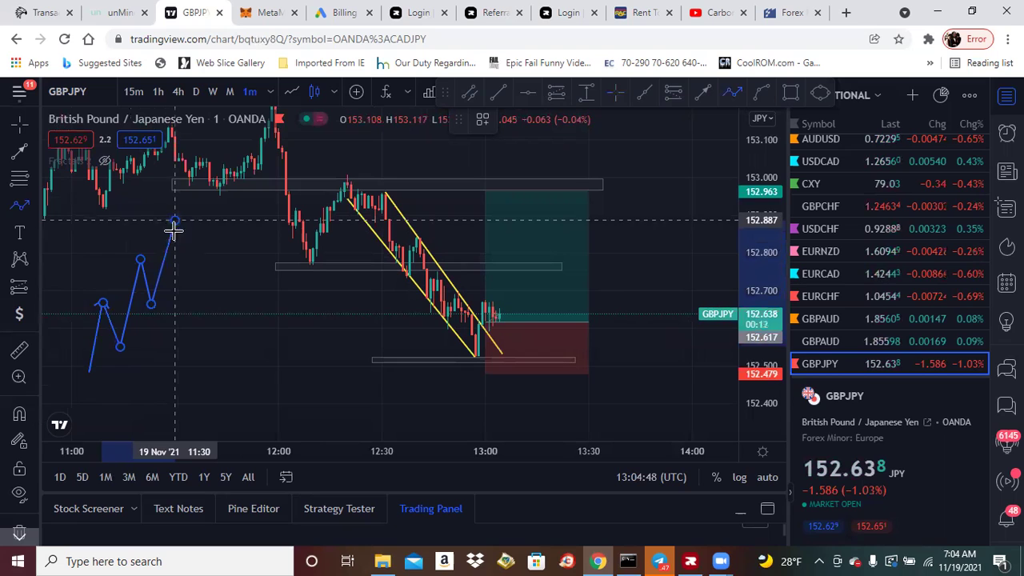
double_click(182, 260)
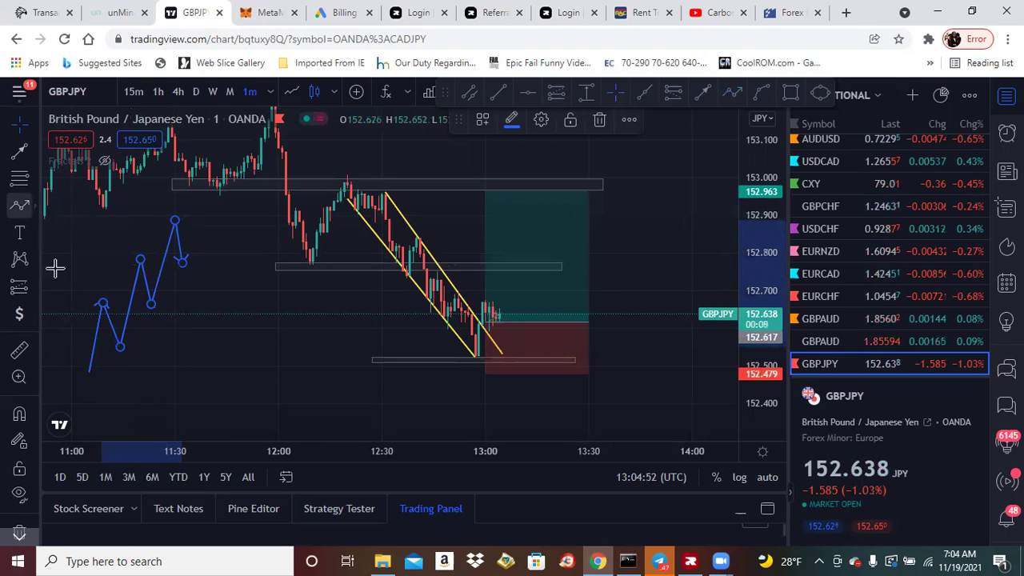
drag(130, 274, 142, 275)
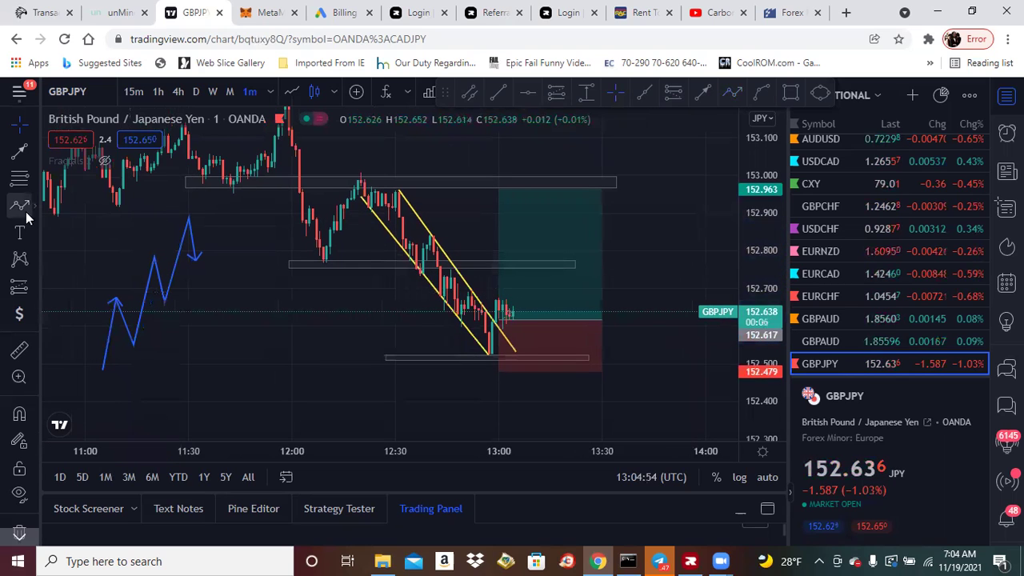
Draw two rectangle zones across the zigzag, at about 152.778–152.756 from 11:14 to 11:50 and 152.674–152.646 ending at 11:48
click(36, 210)
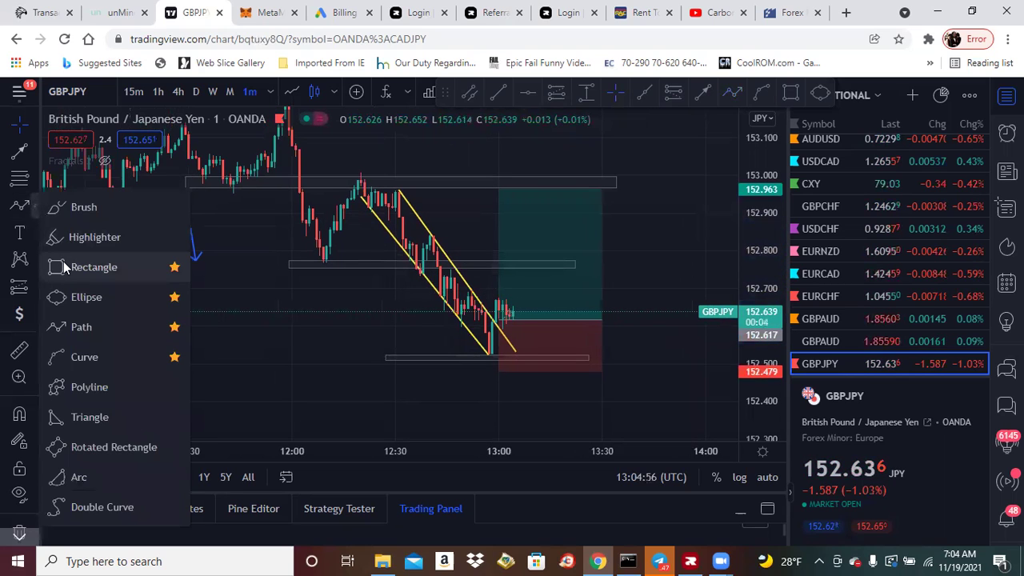
click(62, 265)
drag(133, 258, 256, 264)
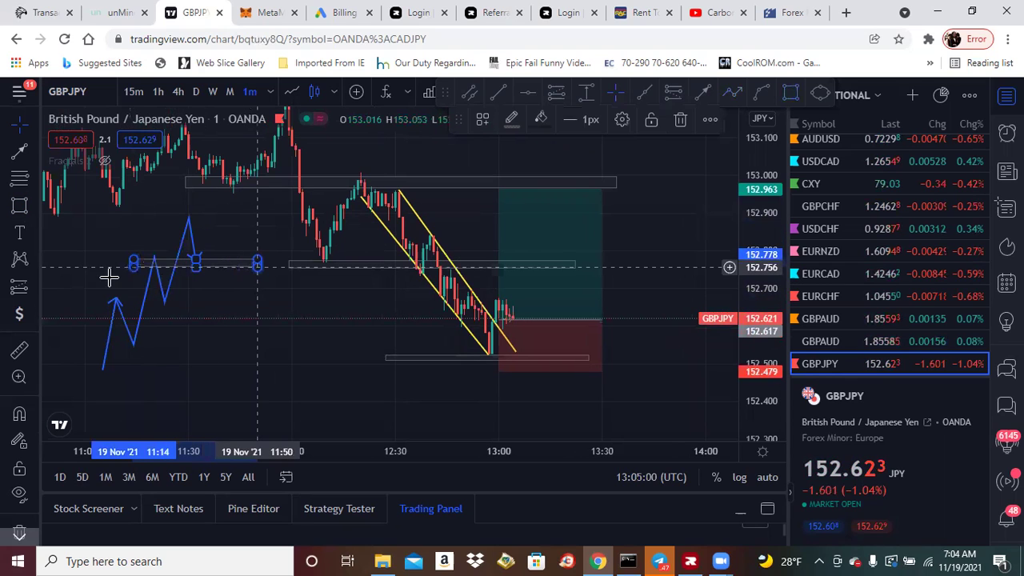
click(19, 207)
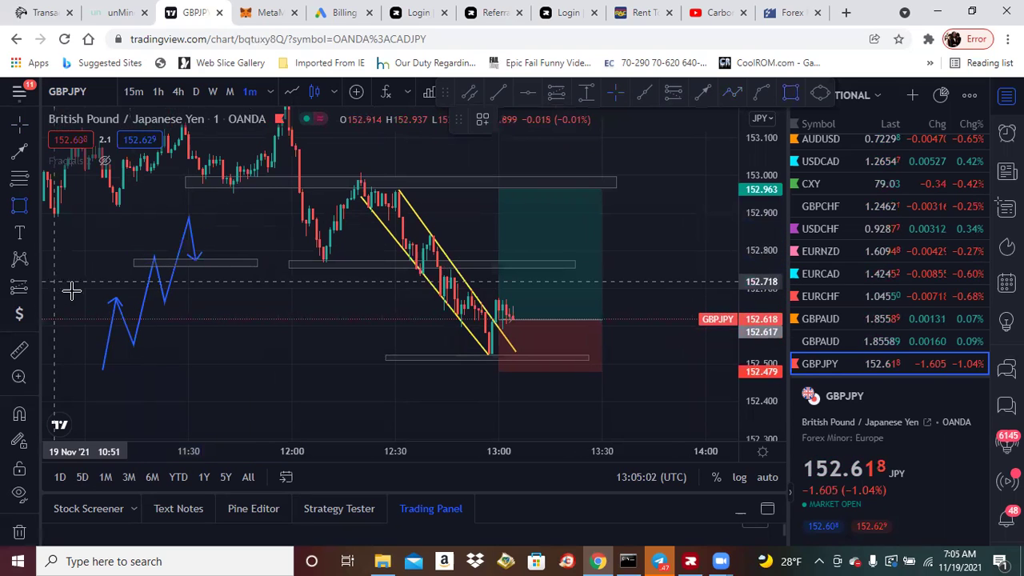
drag(82, 298, 246, 307)
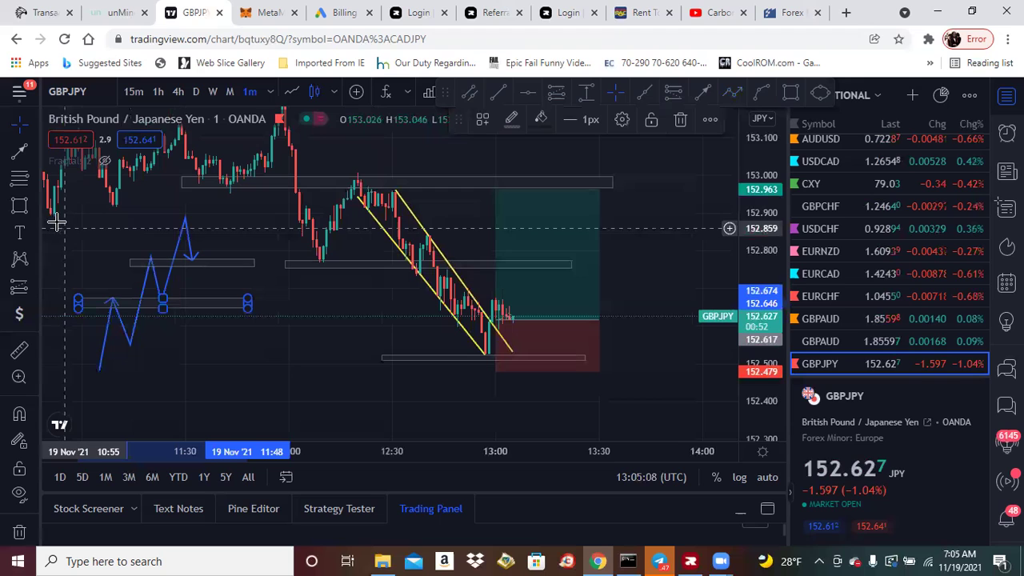
Draw a rising arrow from the zigzag's final pullback, about 152.788 at 11:33, up to about 152.94
click(19, 151)
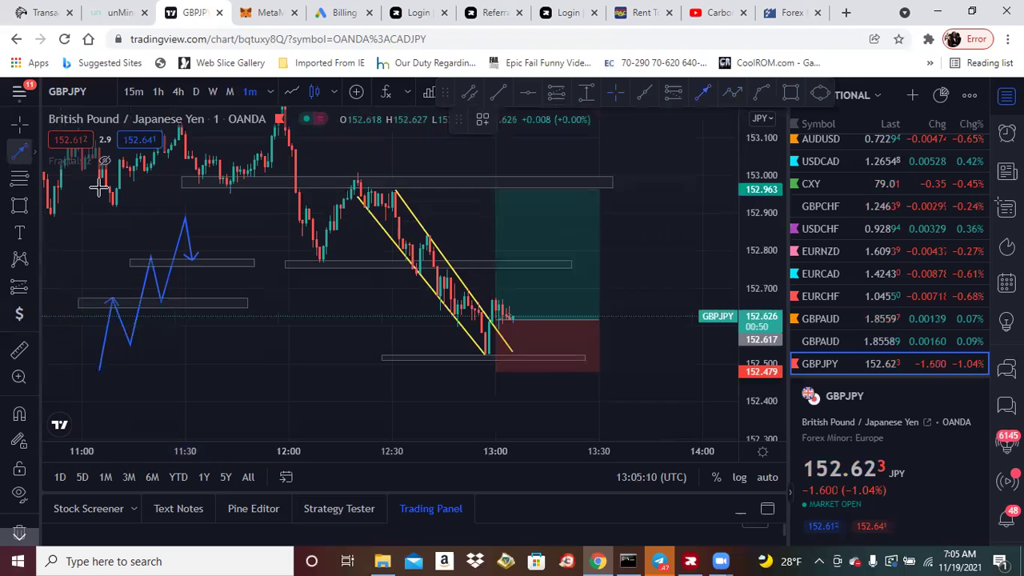
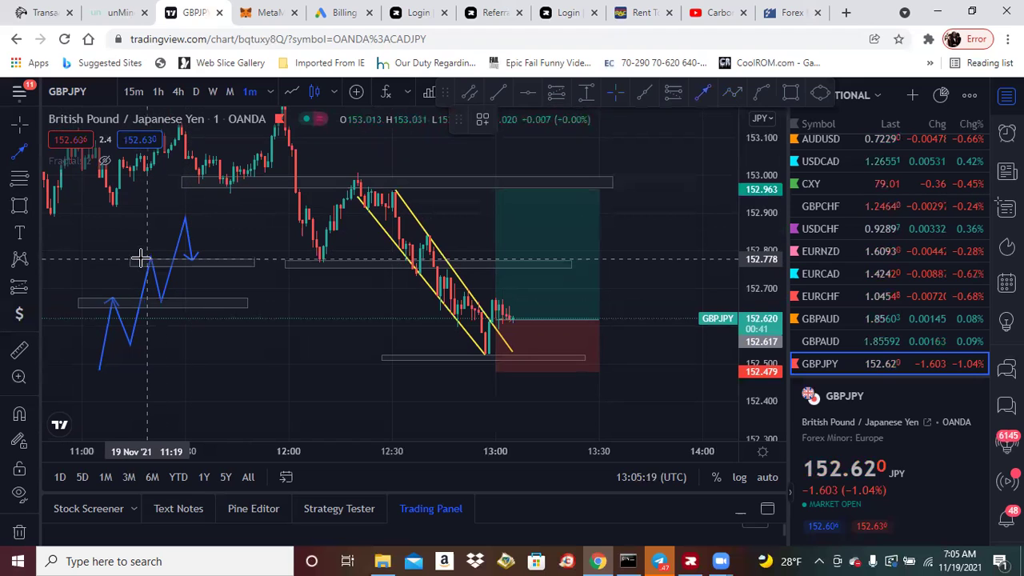
click(192, 255)
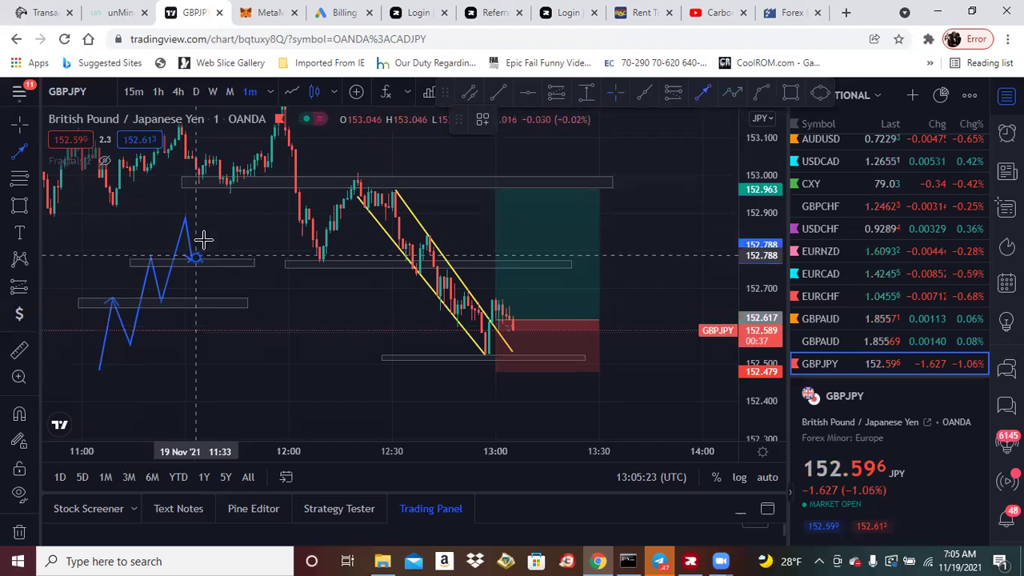
double_click(223, 200)
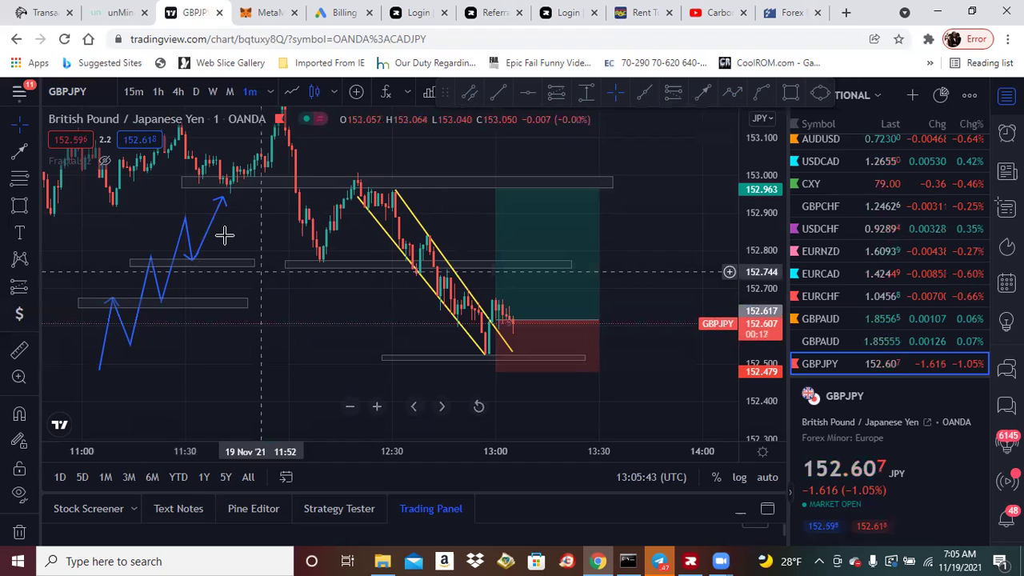
Draw a thin rectangle zone at the zigzag's highest peak, from about 11:21 to 11:56 between about 152.89 and 152.875
click(19, 206)
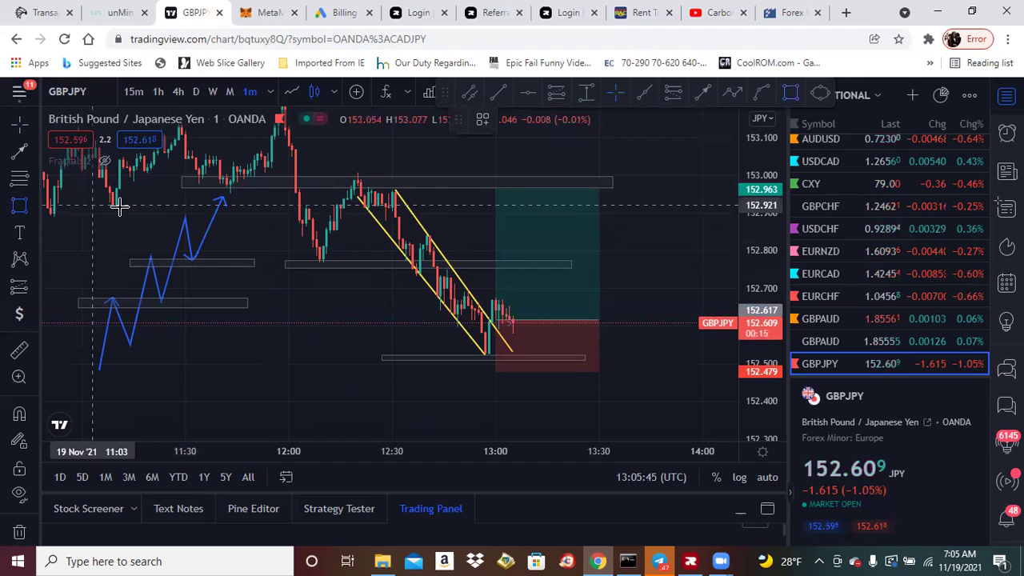
click(154, 214)
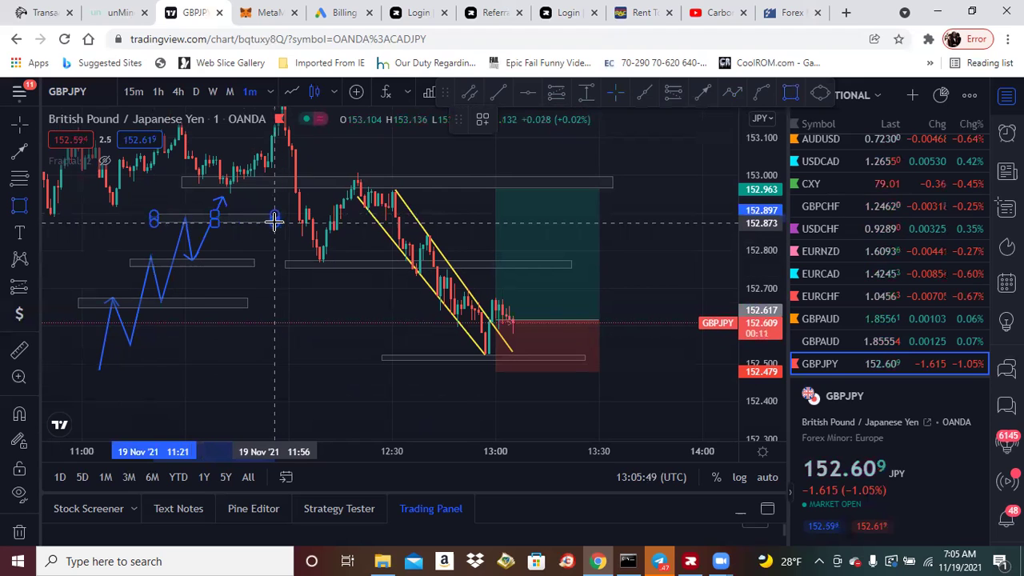
click(275, 220)
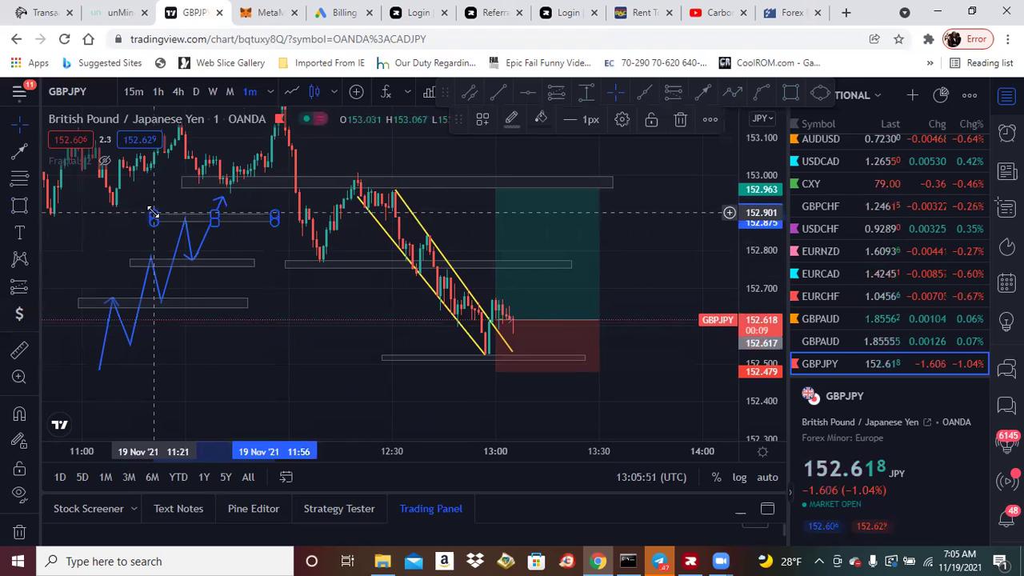
drag(153, 213, 149, 218)
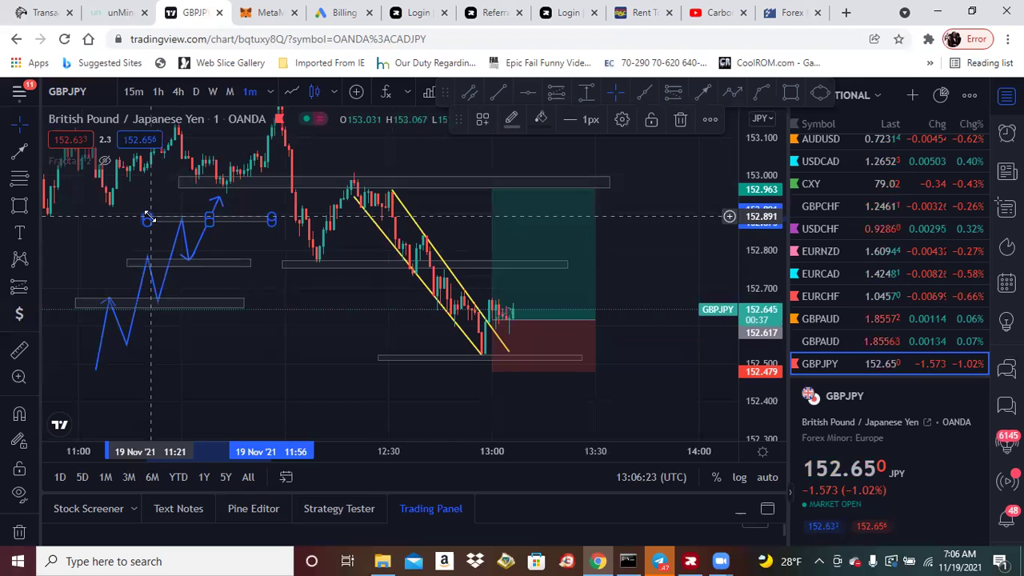
Draw a thin rectangle zone from 12:42 to 13:36 between about 152.621 and 152.601, at the base of the latest pullback
click(19, 207)
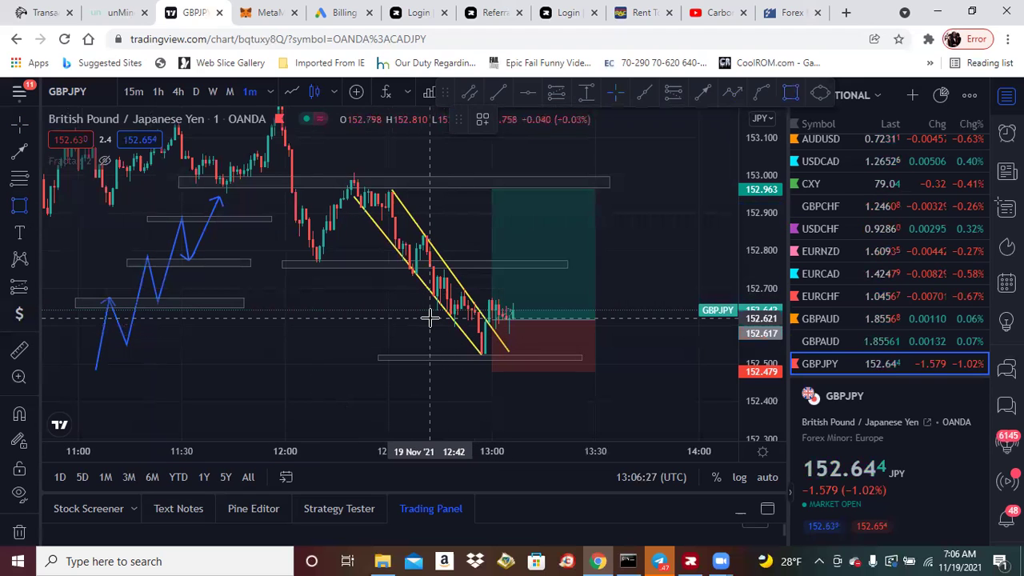
drag(430, 318, 615, 322)
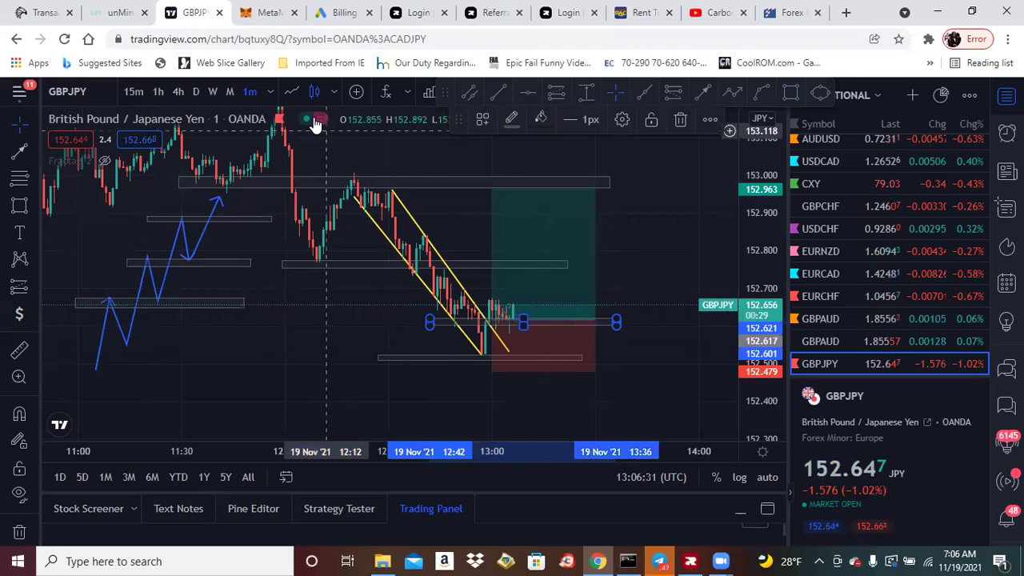
View GBPJPY as a line chart to check the structure around the new zone, and return to candles
click(294, 90)
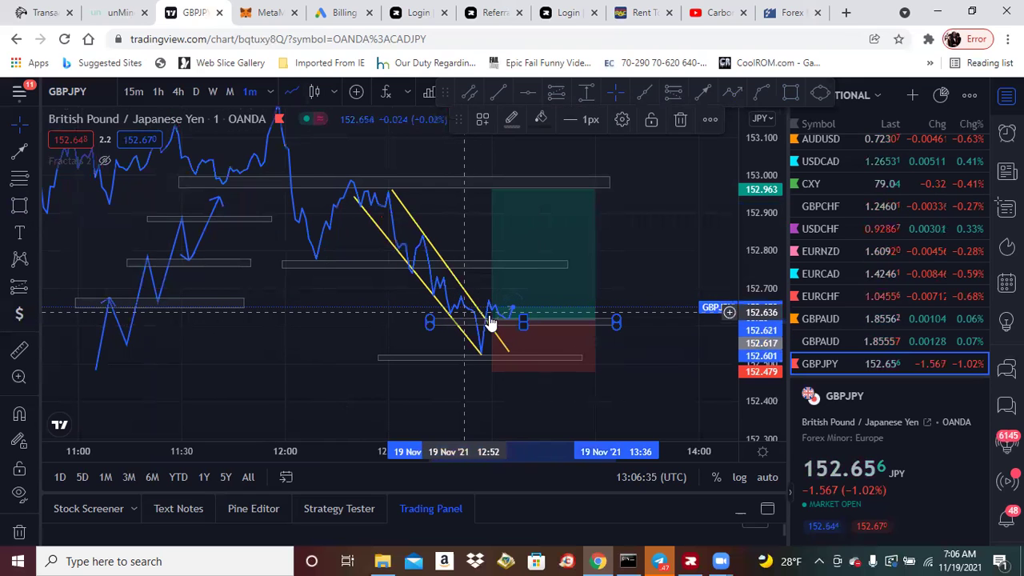
click(314, 92)
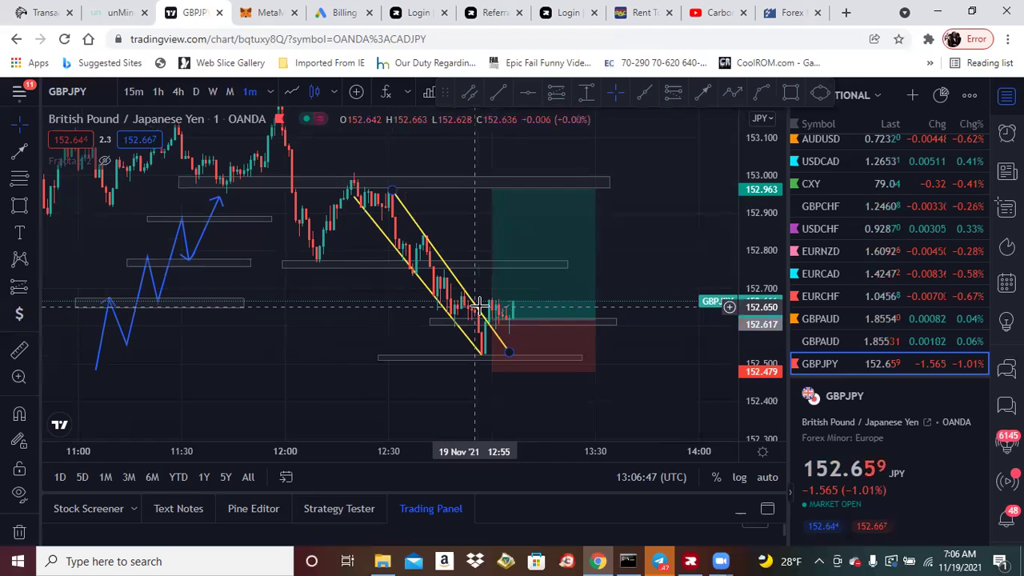
Raise the long position's stop level to 152.616, practically at the entry price
mouse_move(503, 313)
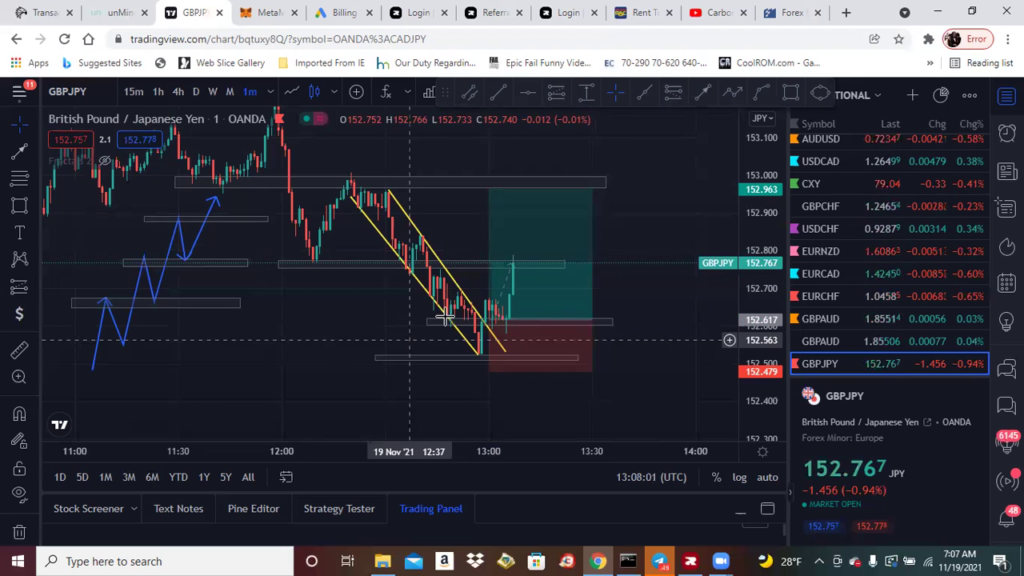
click(490, 370)
drag(489, 370, 486, 319)
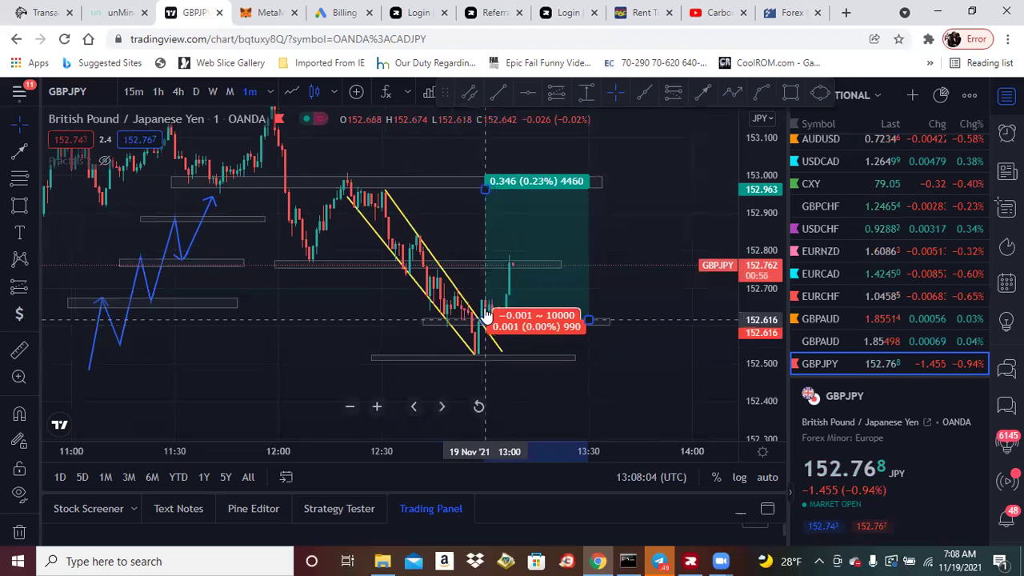
click(283, 345)
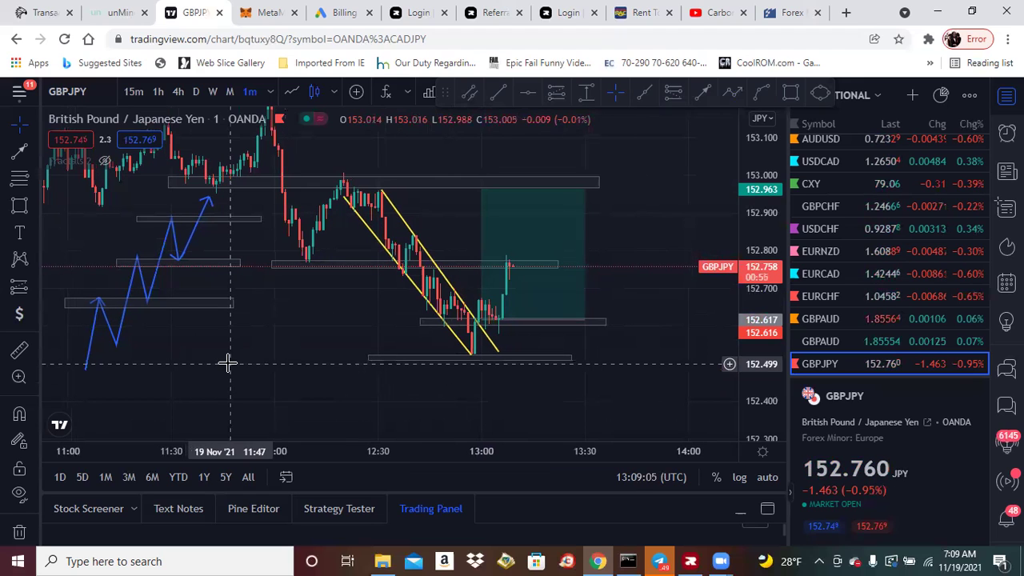
Show the Fractals markers to examine swing highs and lows in candle and line view, and return to plain candles without markers
click(104, 161)
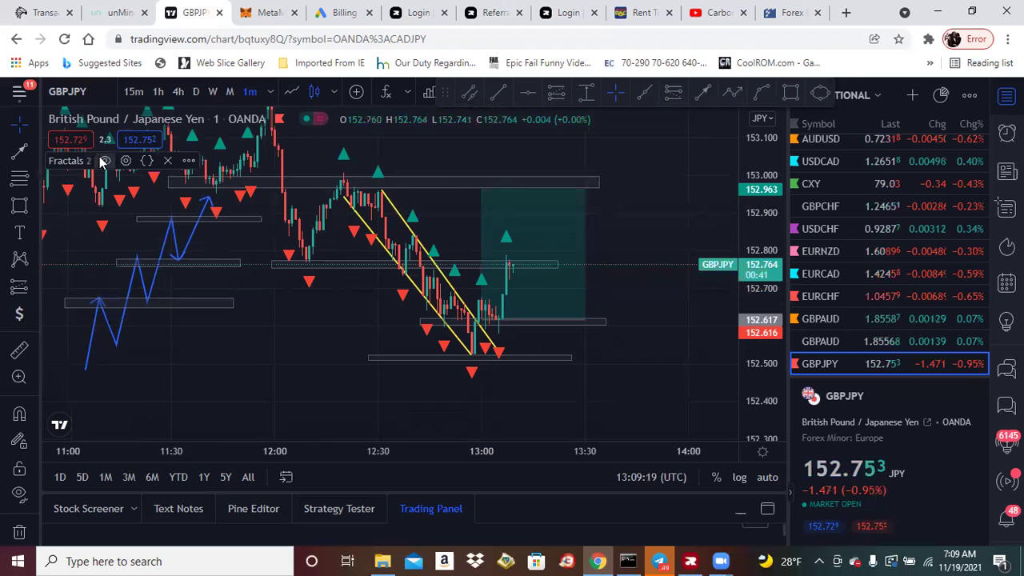
mouse_move(102, 163)
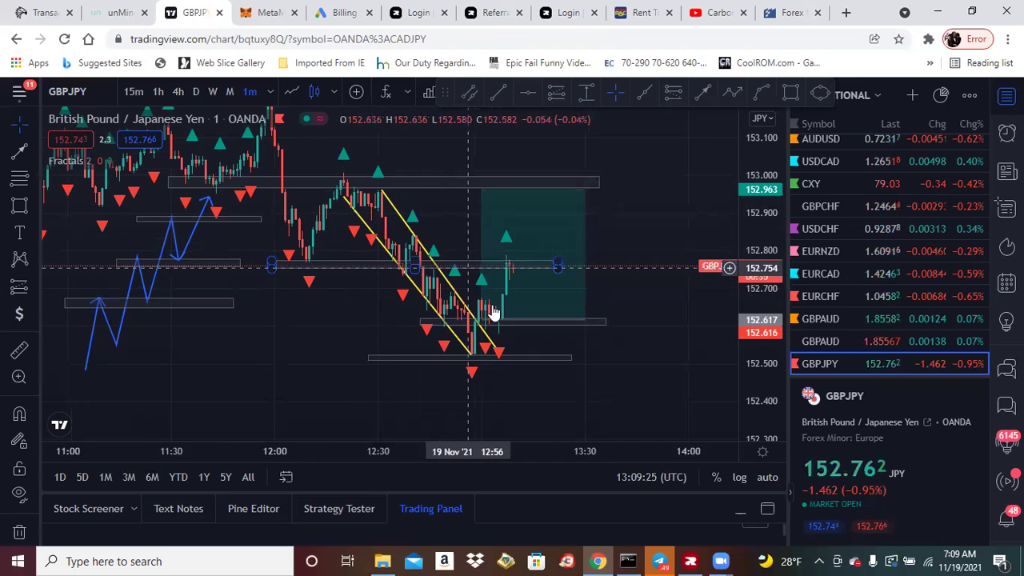
click(442, 324)
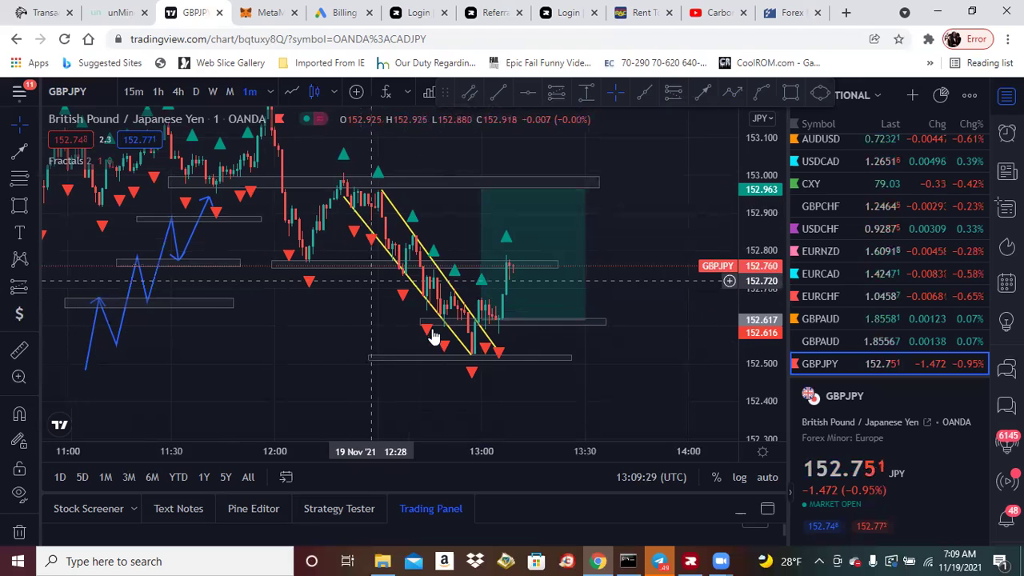
click(311, 272)
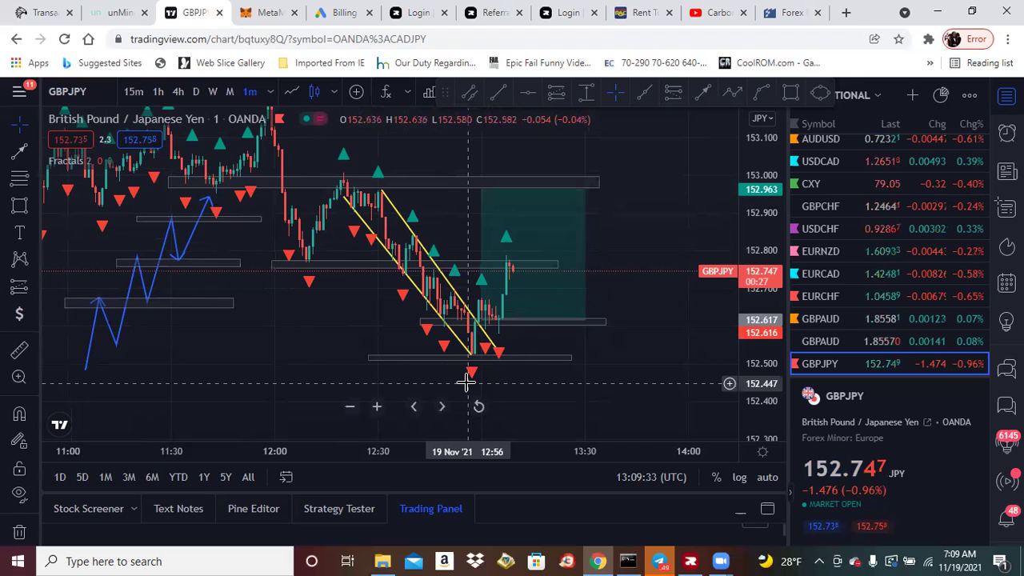
click(502, 266)
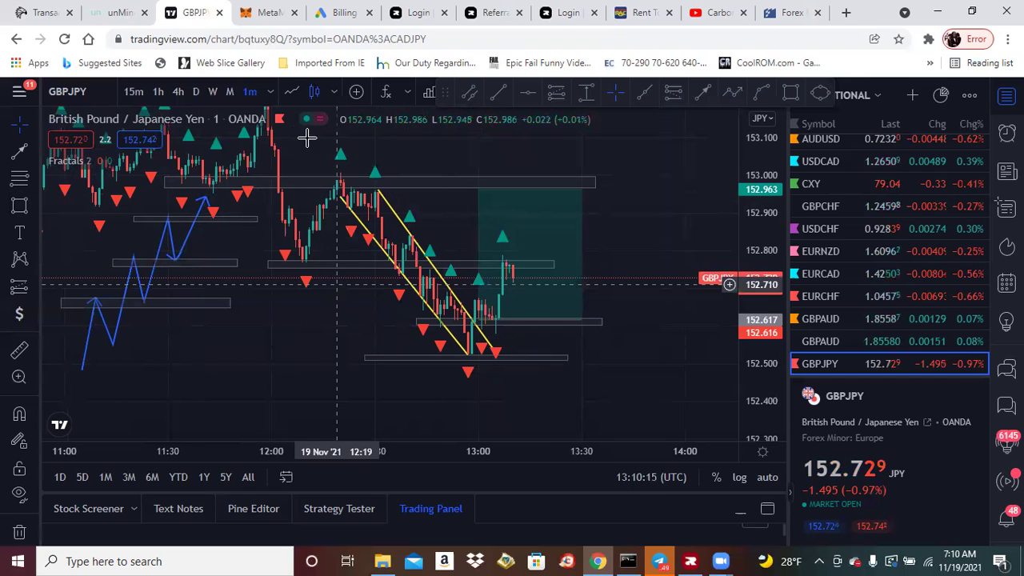
click(292, 96)
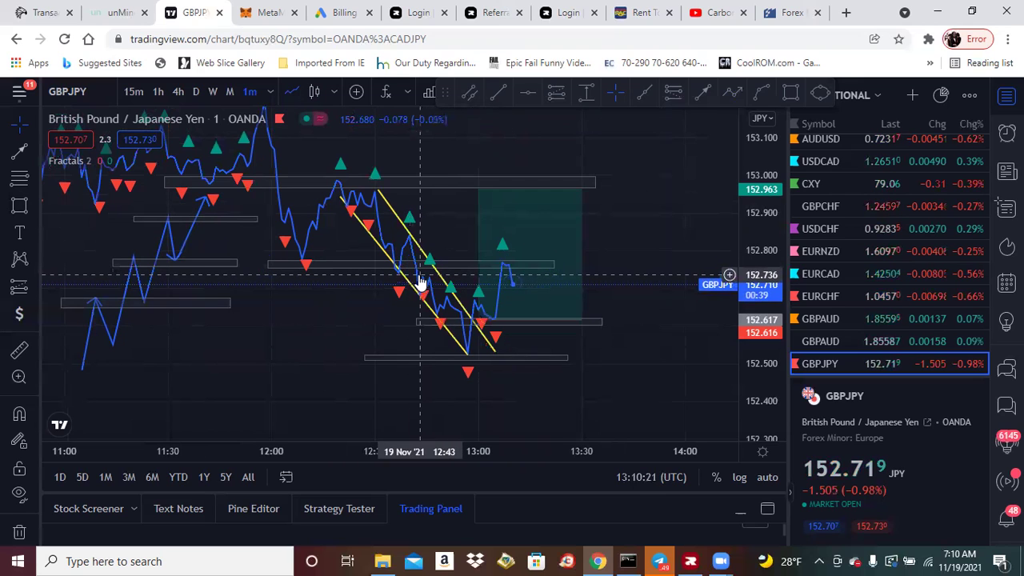
click(313, 92)
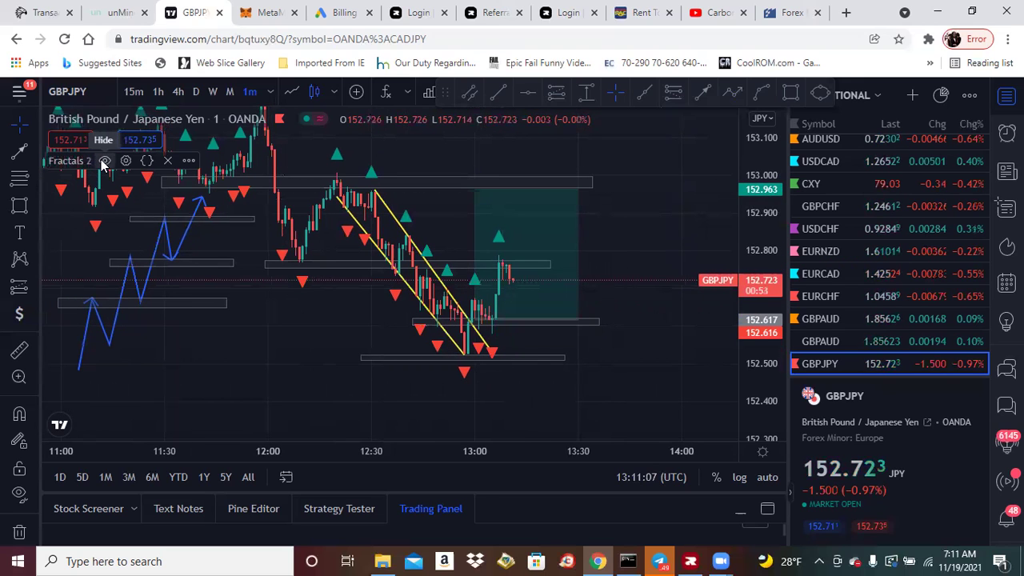
click(103, 162)
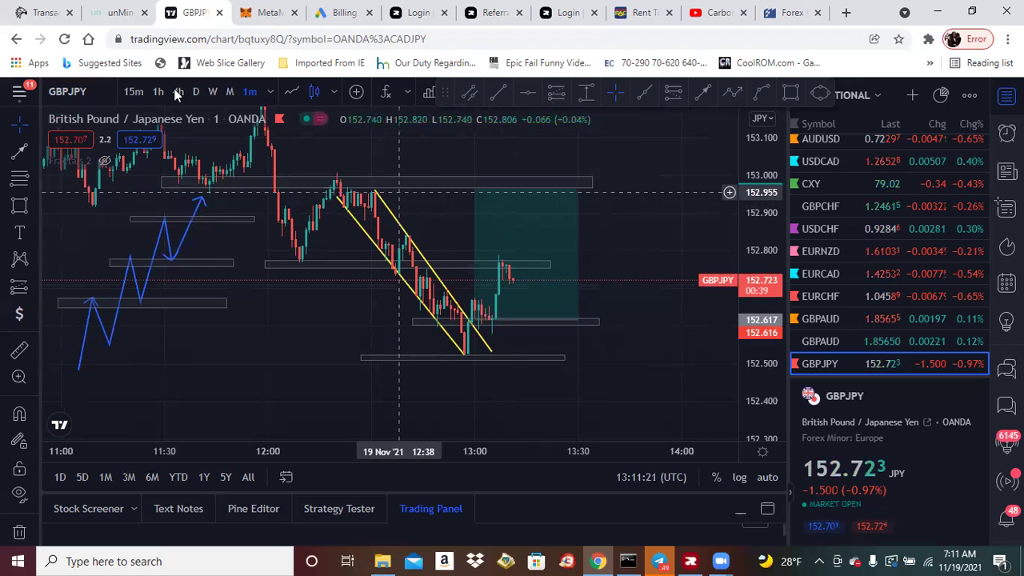
Review GBPJPY on the 15-minute timeframe with automatic price scaling, and return to the 1-minute chart
click(132, 92)
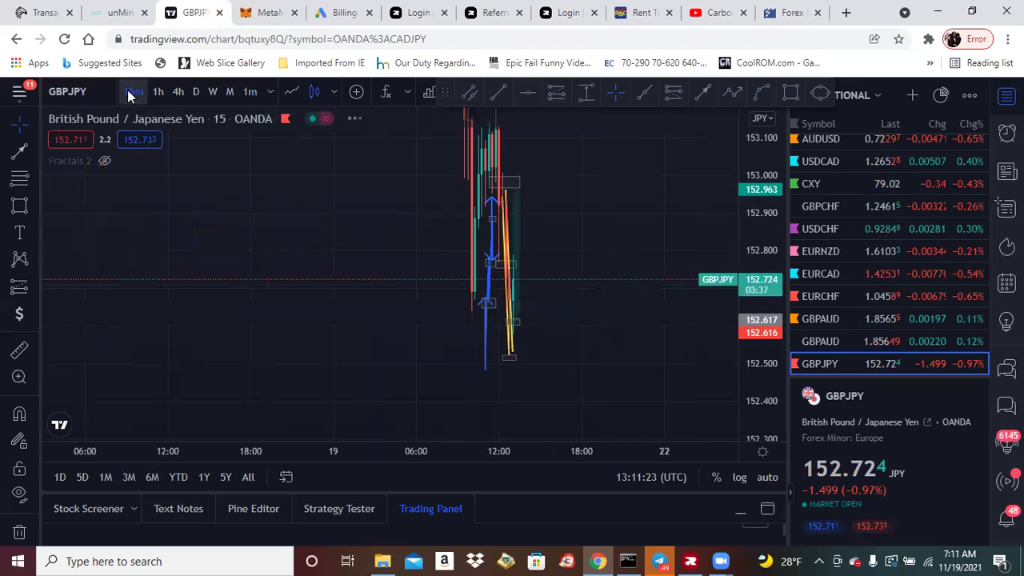
click(766, 478)
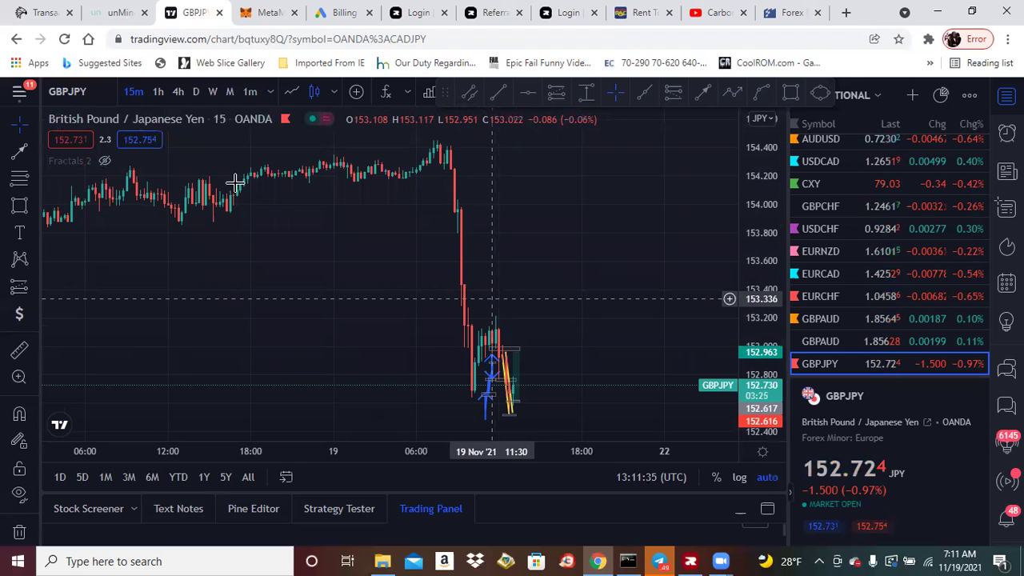
click(246, 91)
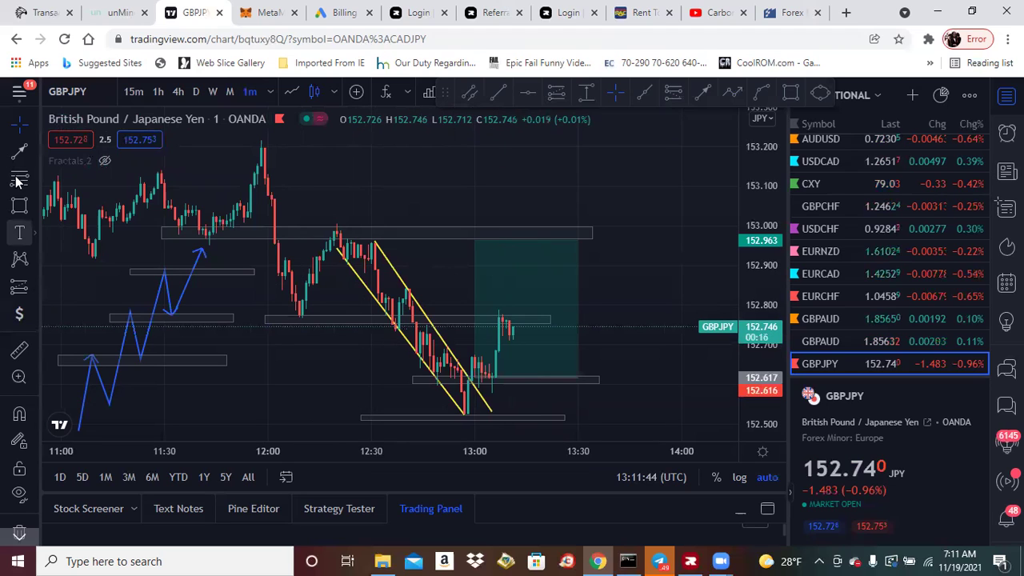
Draw a Fibonacci retracement from the 152.527 low at 12:58 up to 152.774 at about 13:47
click(468, 413)
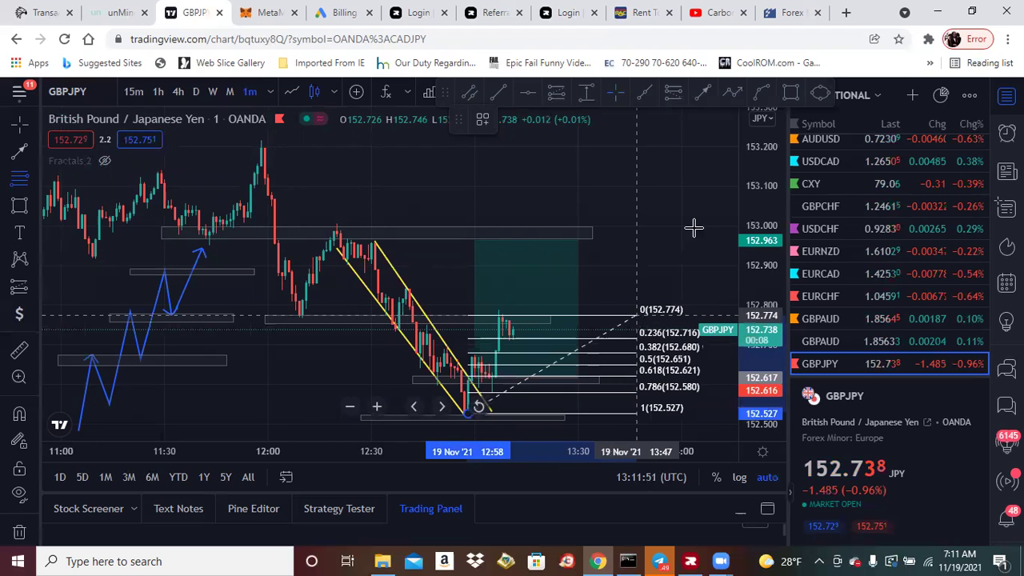
click(620, 343)
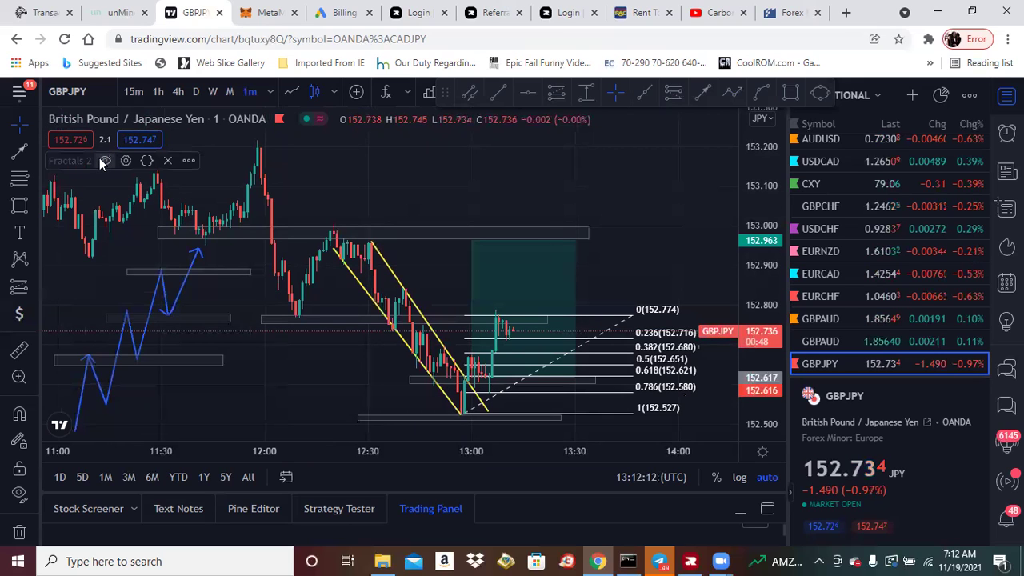
Show the Fractals markers to compare the latest swing points with the Fibonacci levels, and hide them again
click(104, 160)
click(496, 353)
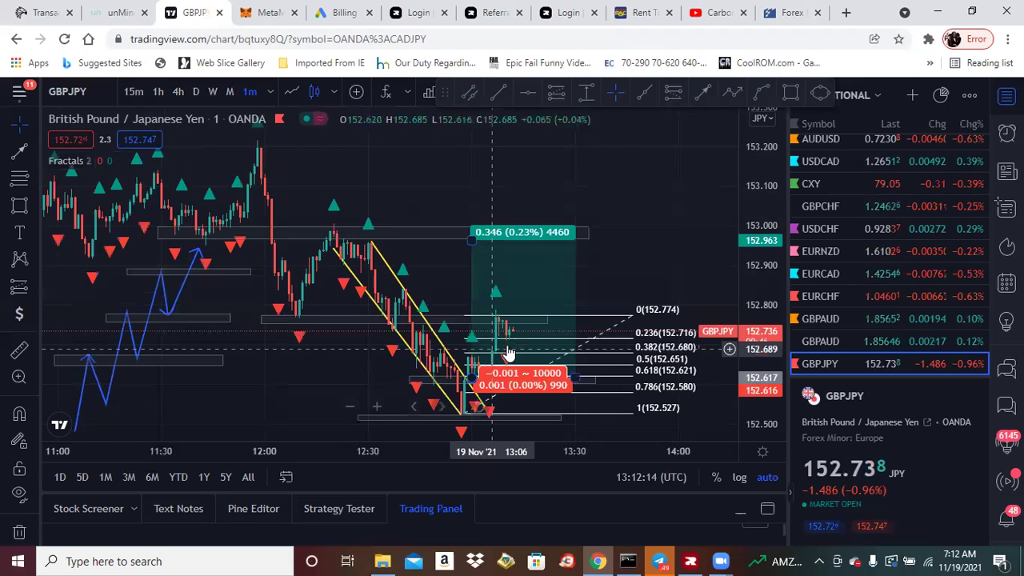
key(Escape)
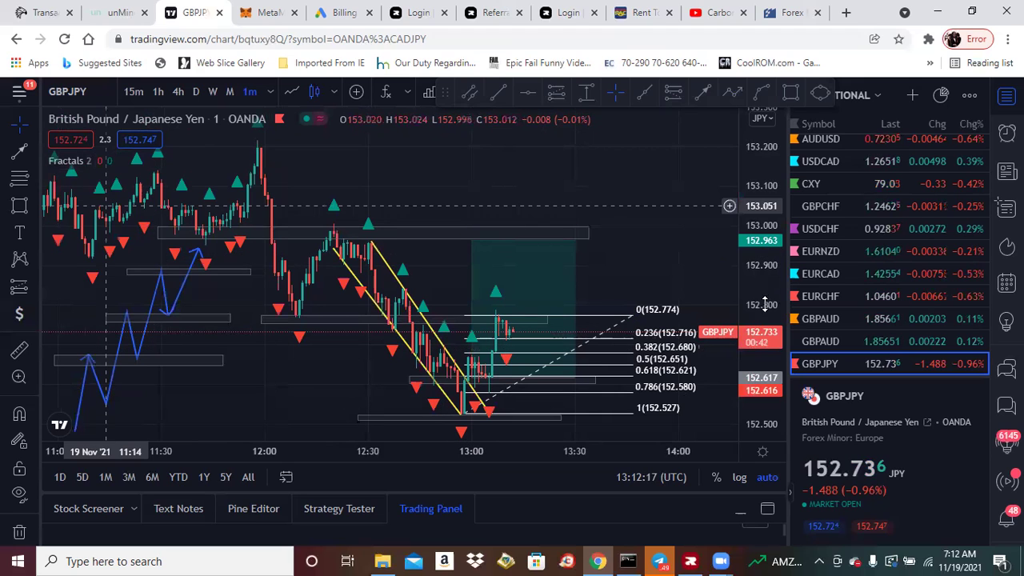
drag(765, 217, 765, 256)
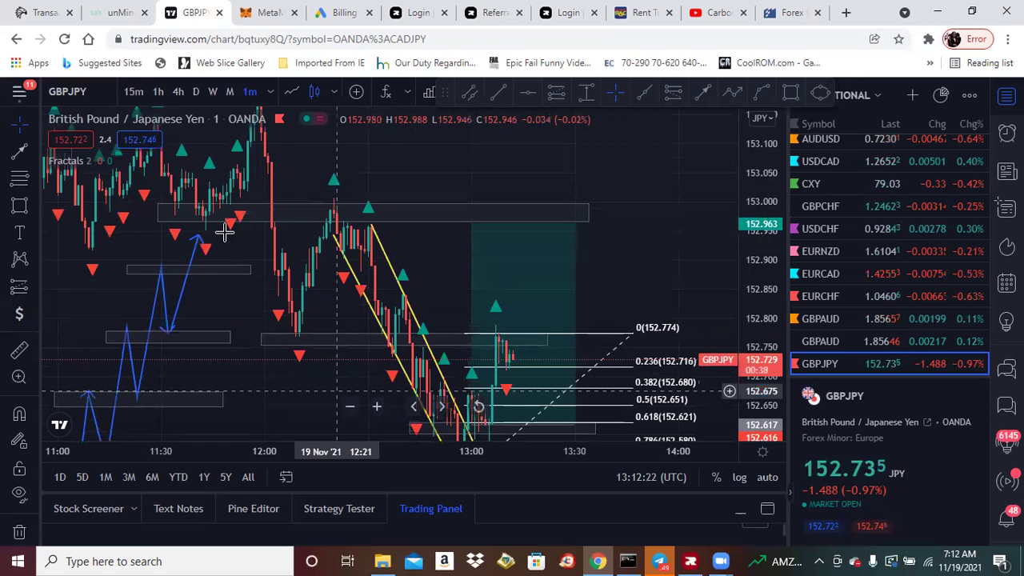
drag(508, 399, 468, 334)
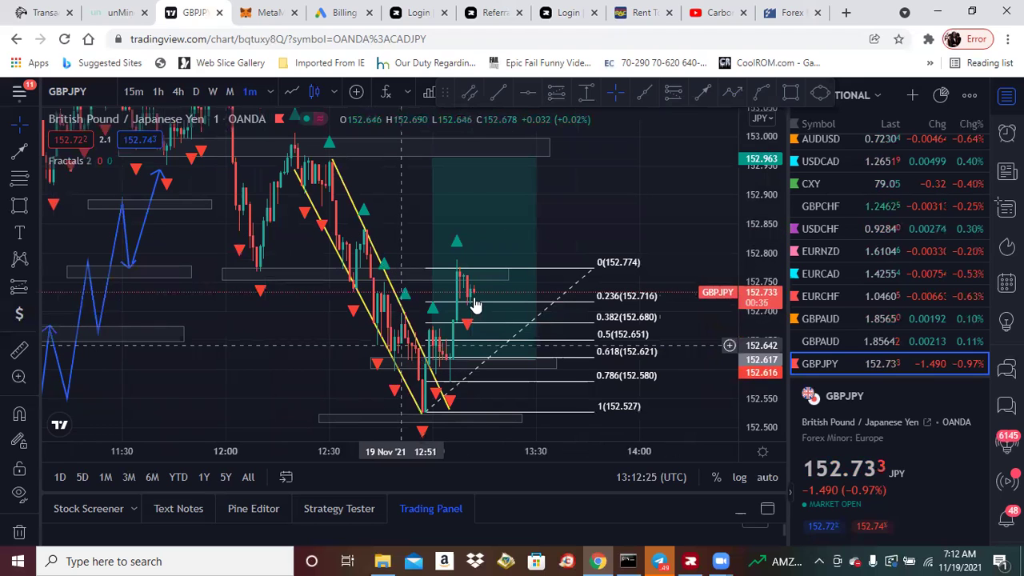
click(441, 328)
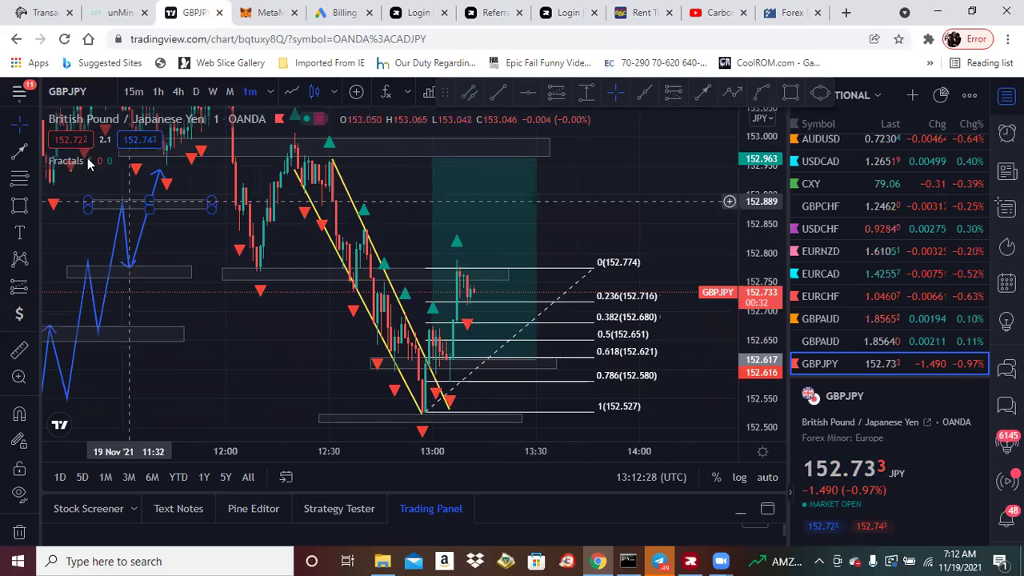
mouse_move(89, 164)
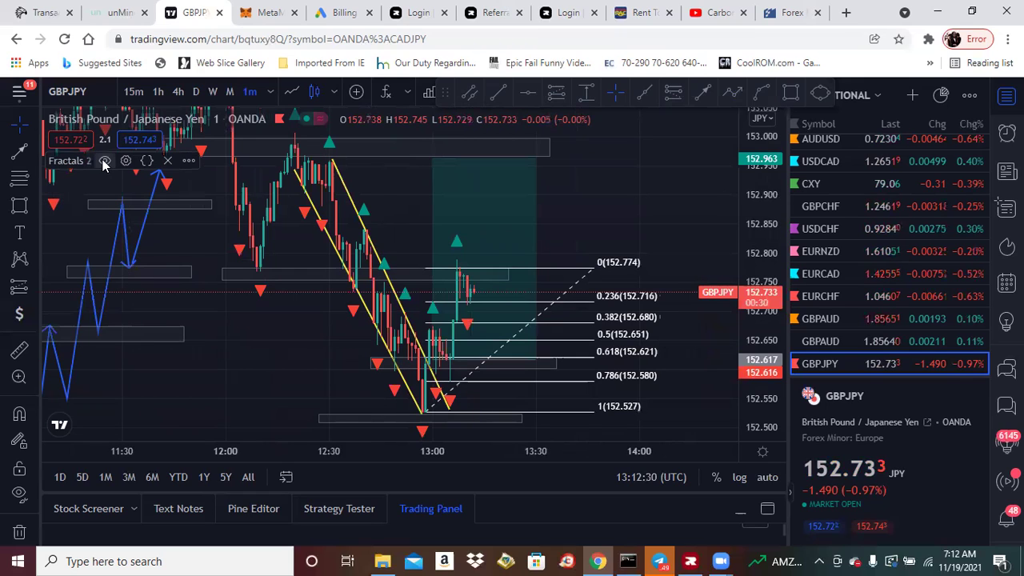
click(104, 161)
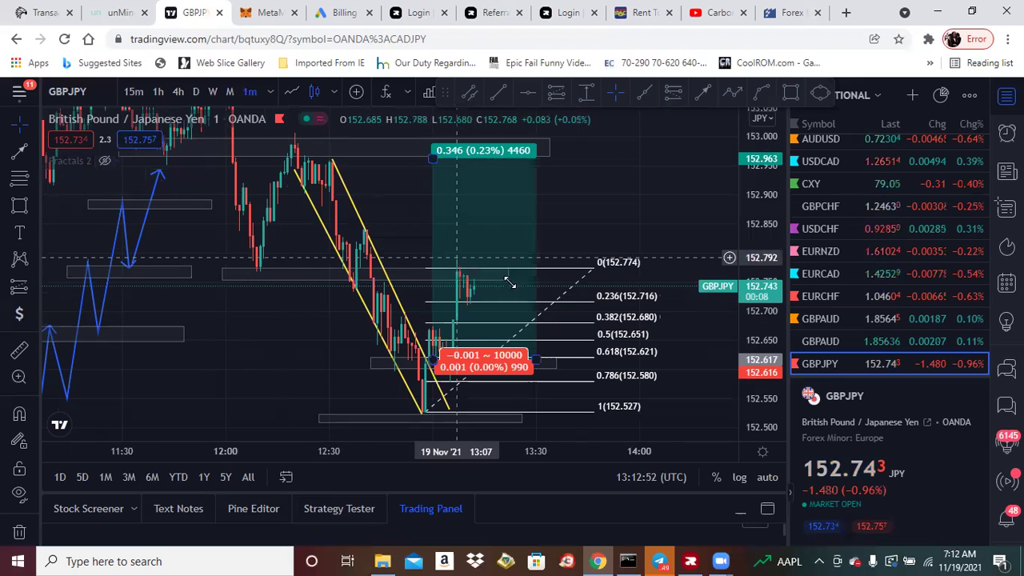
Narrow the zone starting at 11:59 to 152.774–152.767 and extend its end to 13:58
click(535, 277)
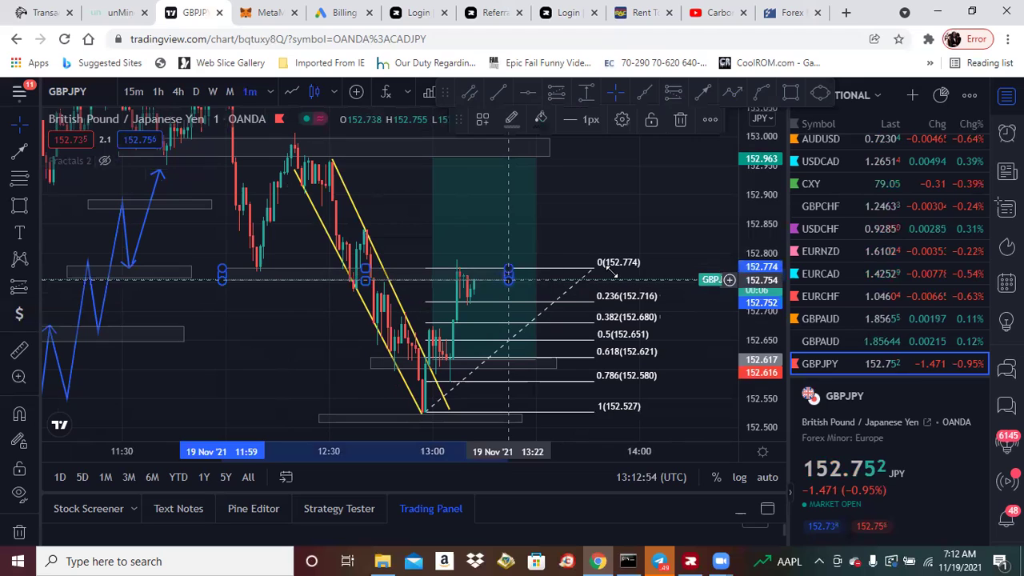
drag(613, 273, 632, 272)
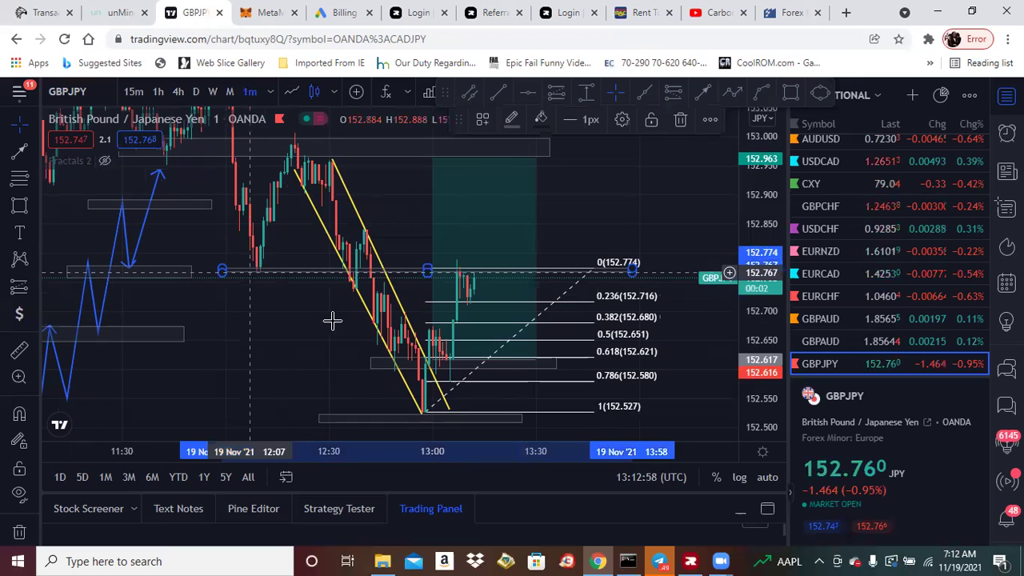
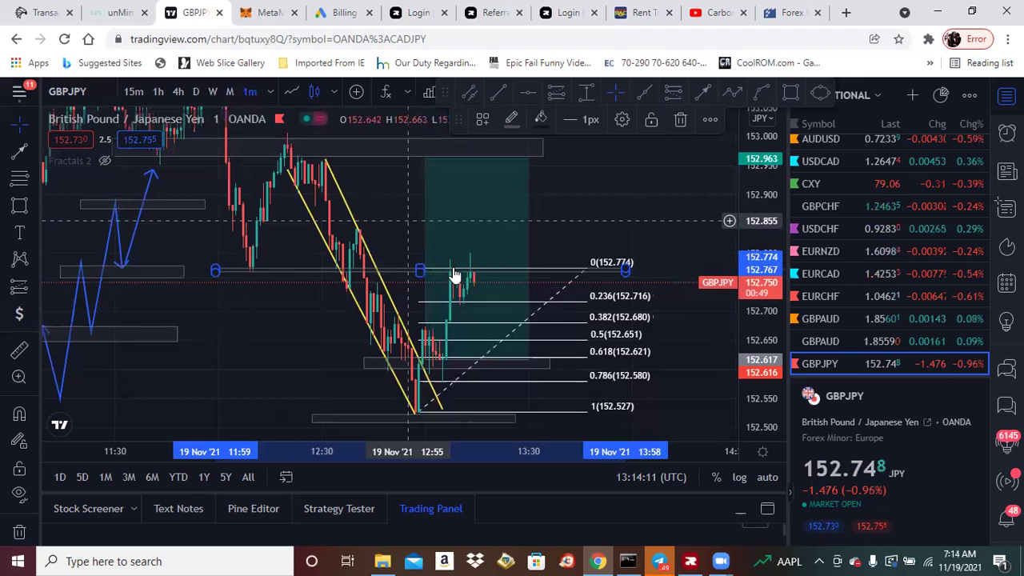
click(456, 364)
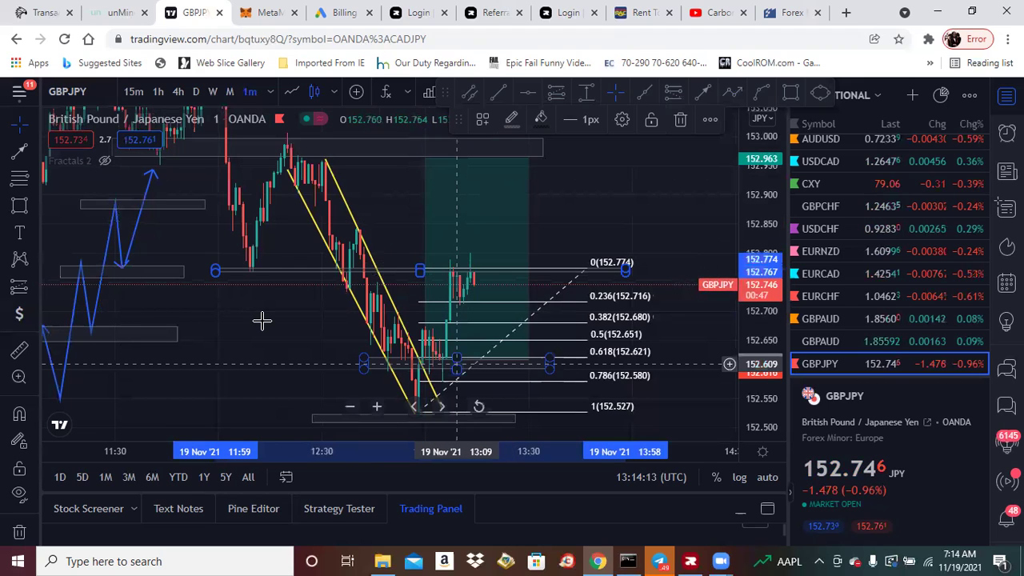
click(261, 320)
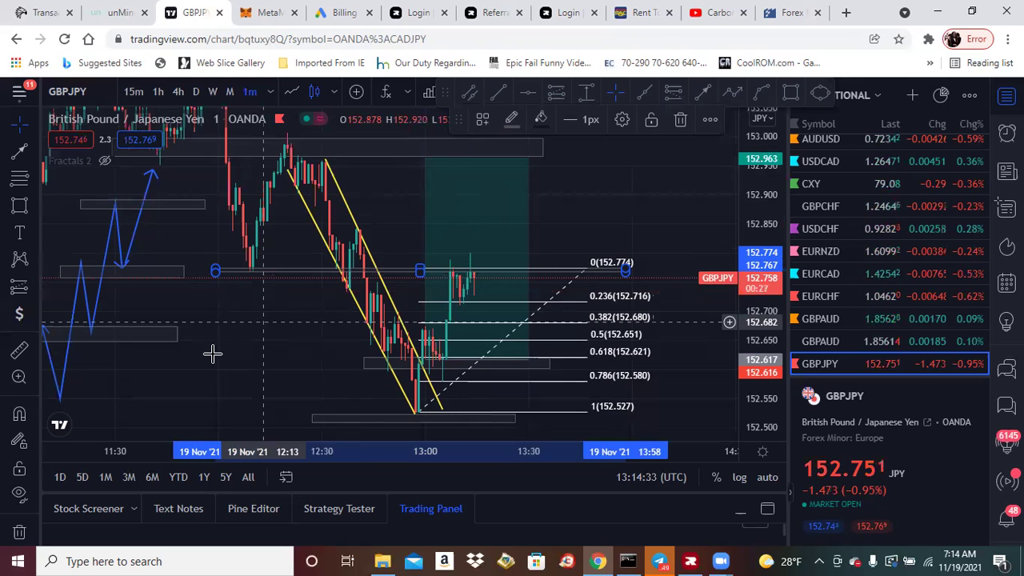
click(271, 353)
scroll(280, 366, left, 2)
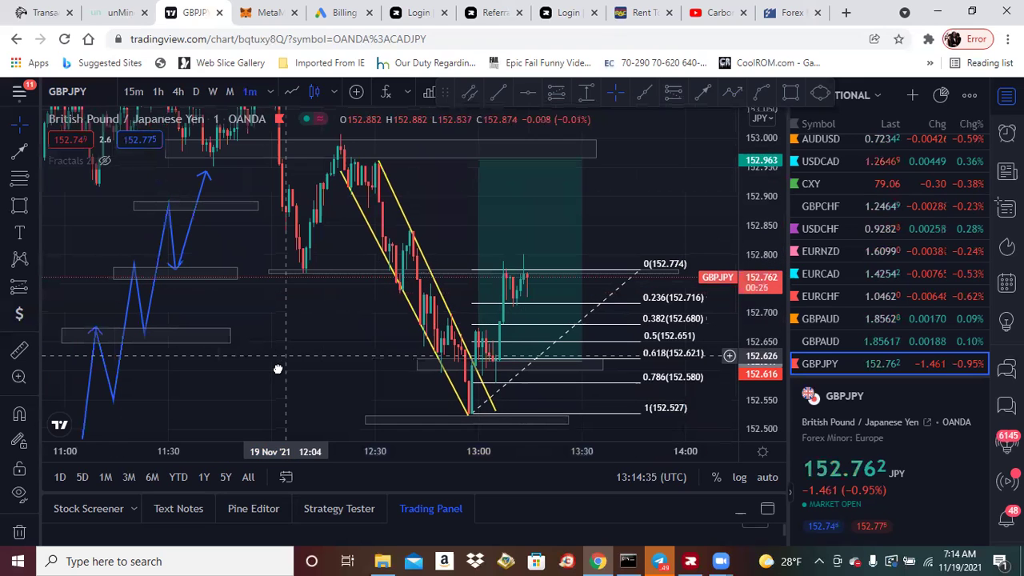
drag(274, 369, 240, 347)
scroll(236, 345, right, 2)
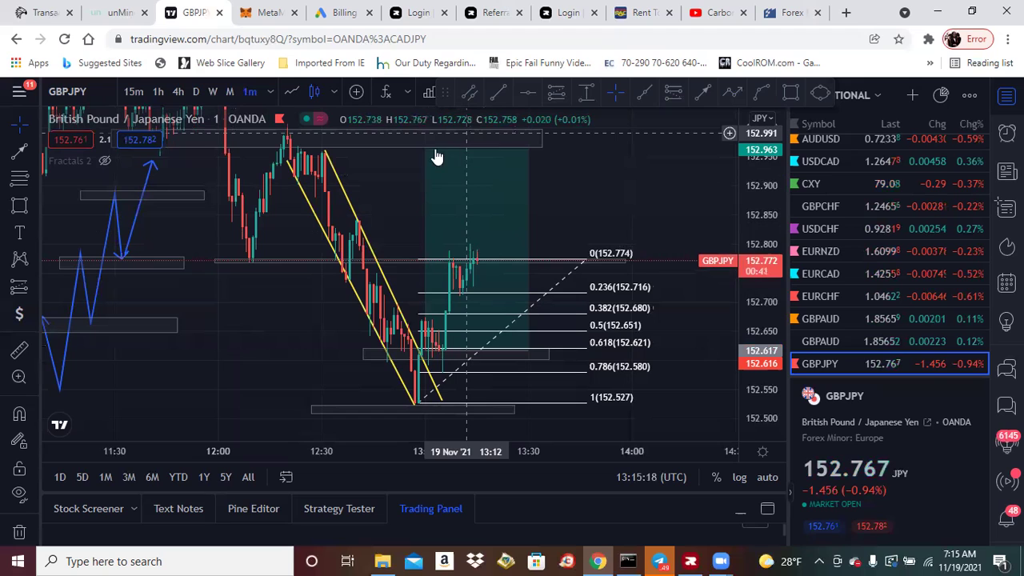
Raise the long position's profit target to 152.970, inside the upper resistance zone
click(425, 148)
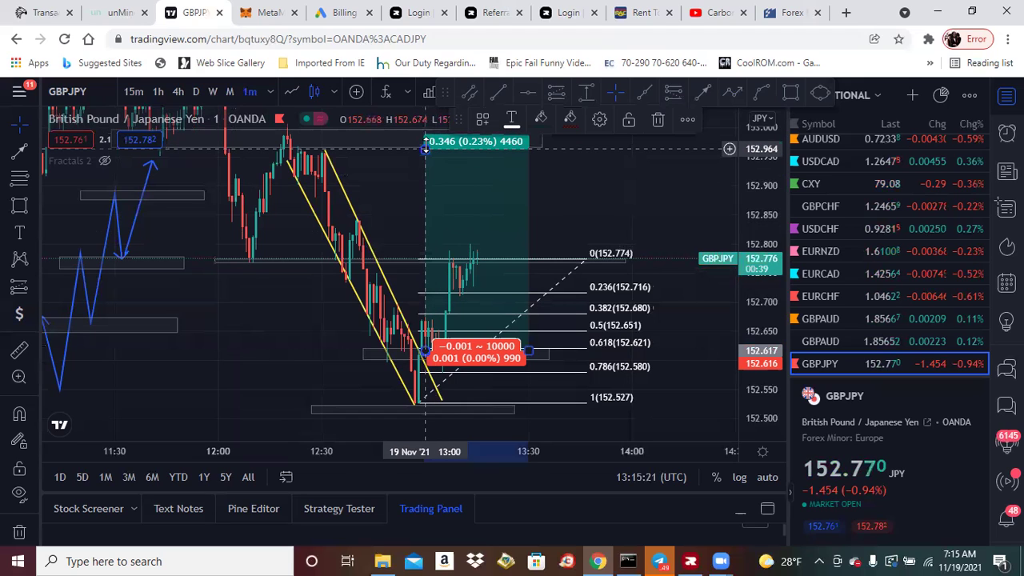
drag(425, 147, 426, 144)
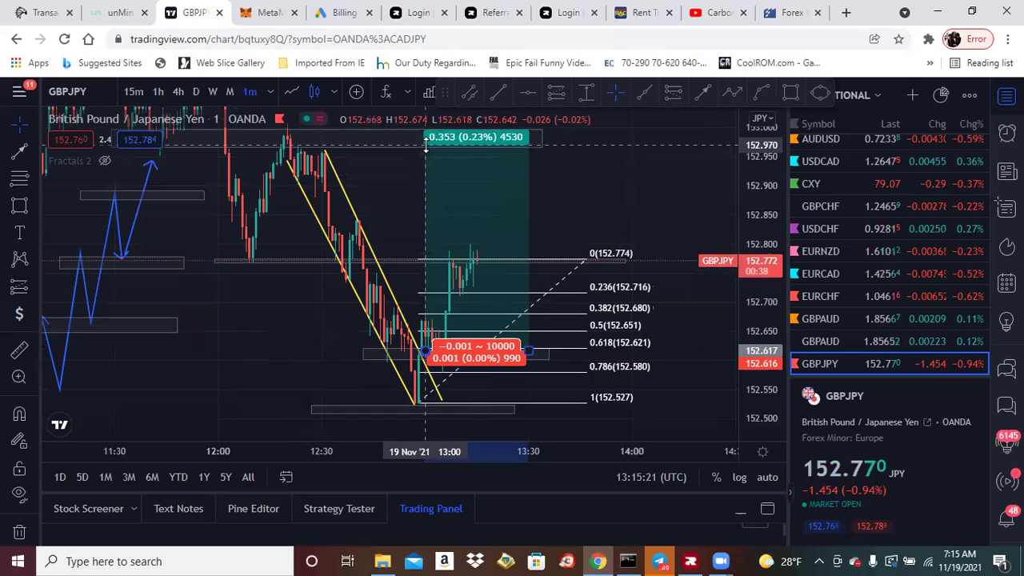
click(366, 191)
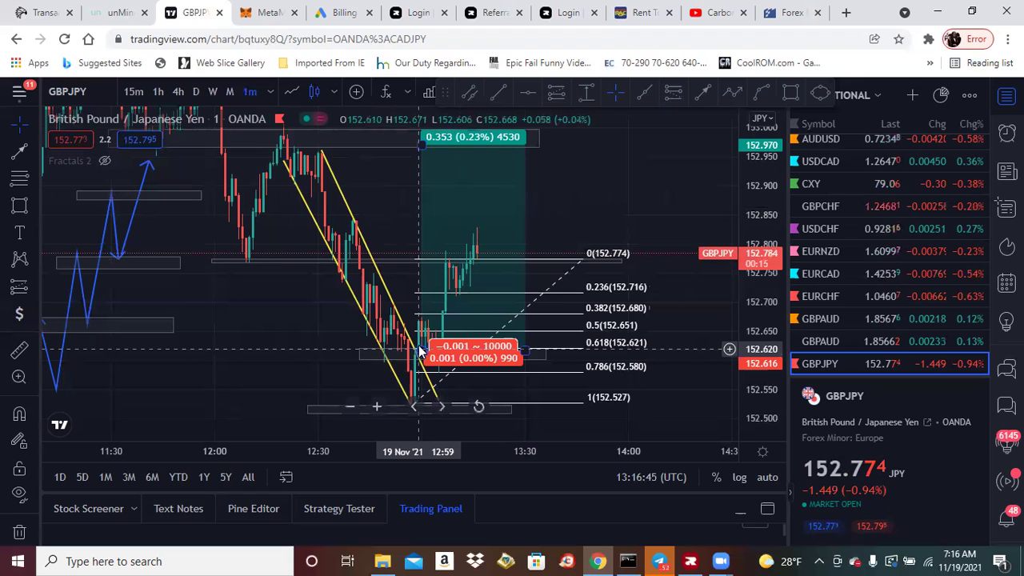
Move the long position's entry up to 152.714, near the 0.236 Fibonacci level, and its stop to 152.712
drag(419, 346, 422, 294)
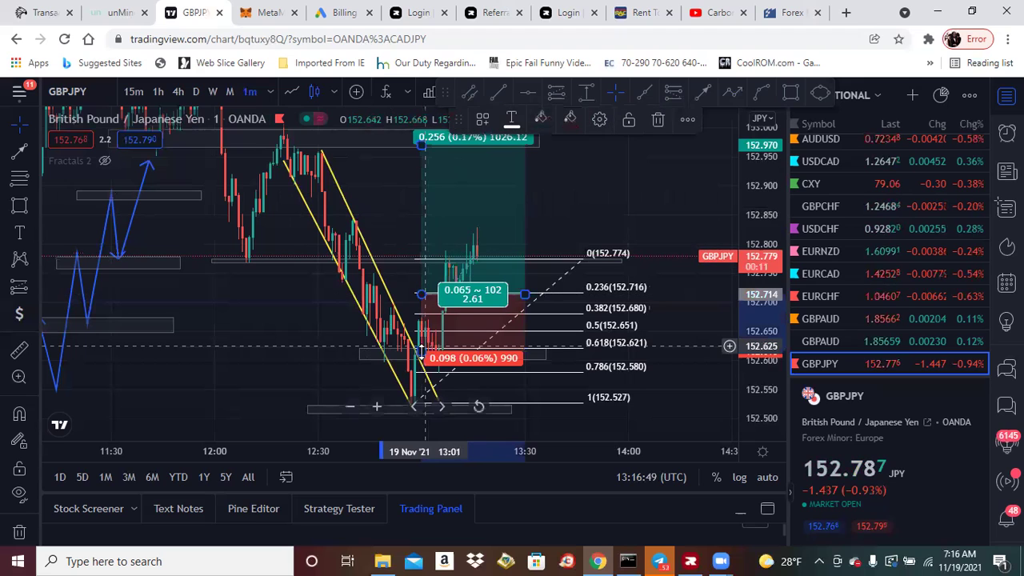
drag(417, 297, 420, 301)
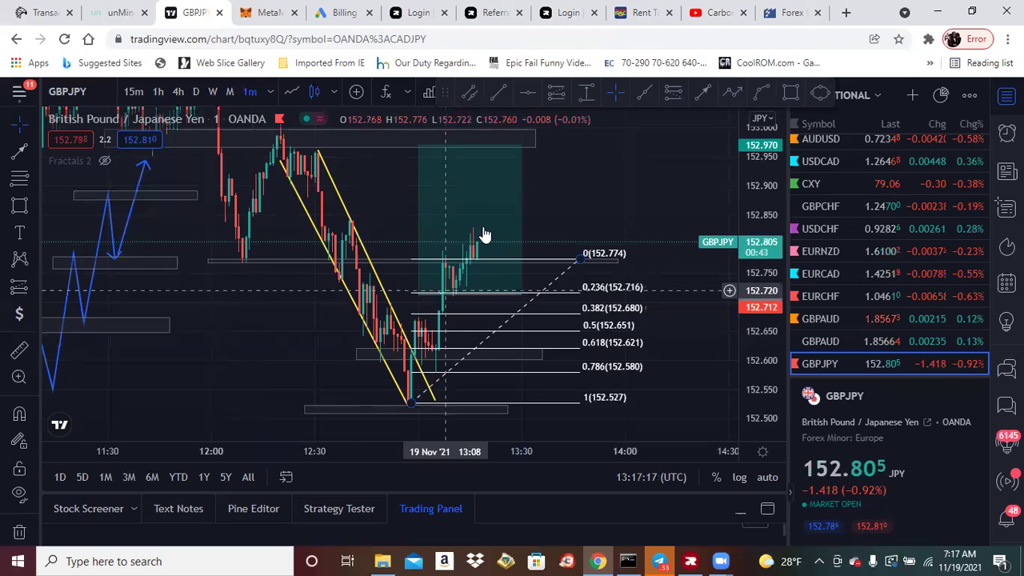
click(452, 253)
View the GBPJPY price structure as a line chart, and return to candlesticks to check the long position
drag(258, 345, 274, 389)
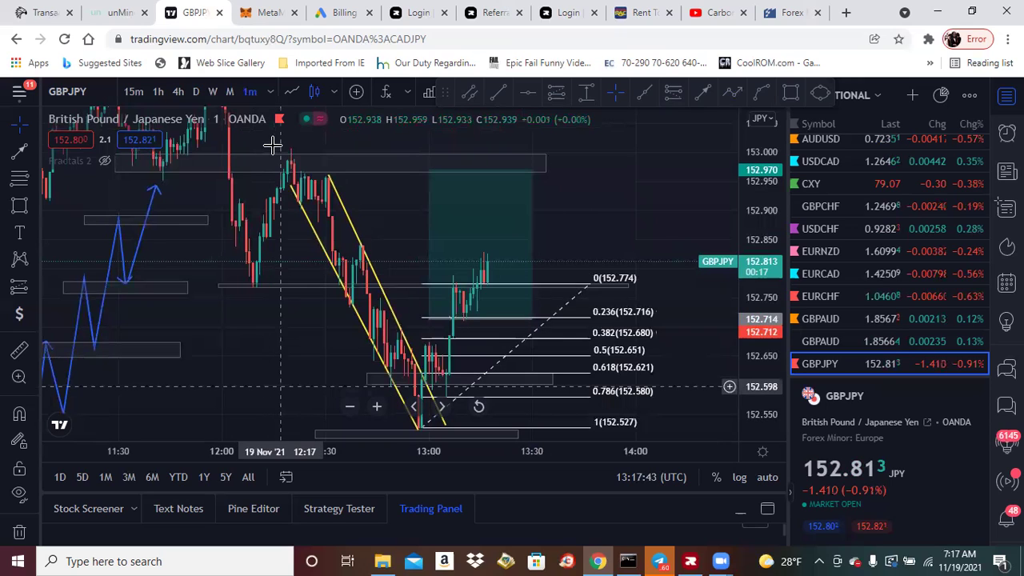
click(289, 92)
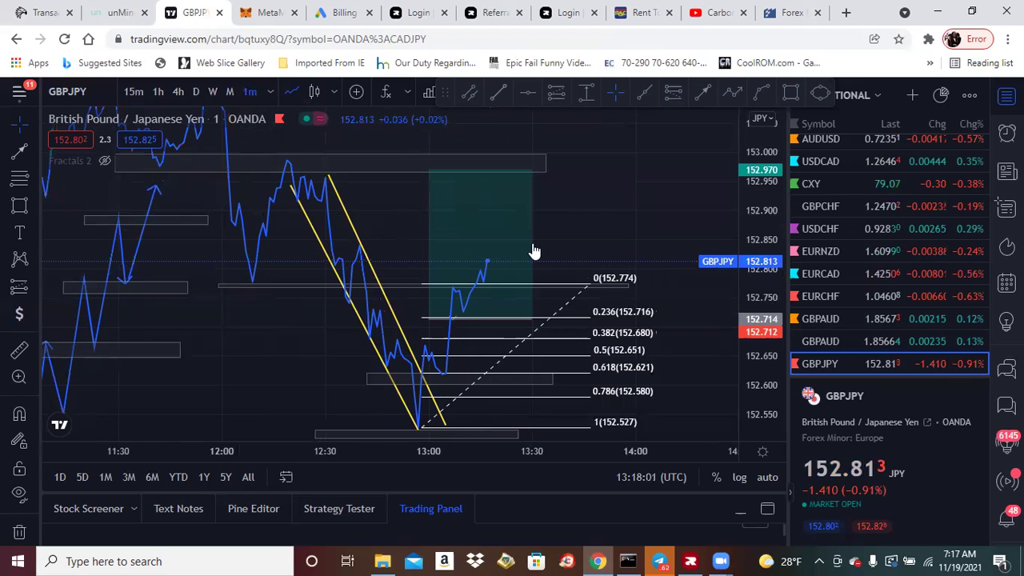
click(311, 92)
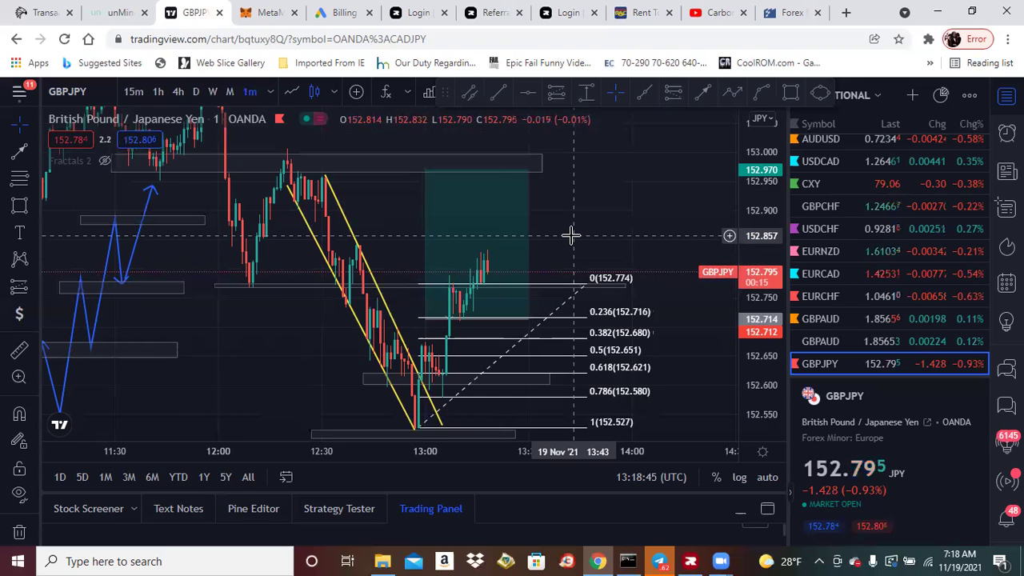
click(527, 261)
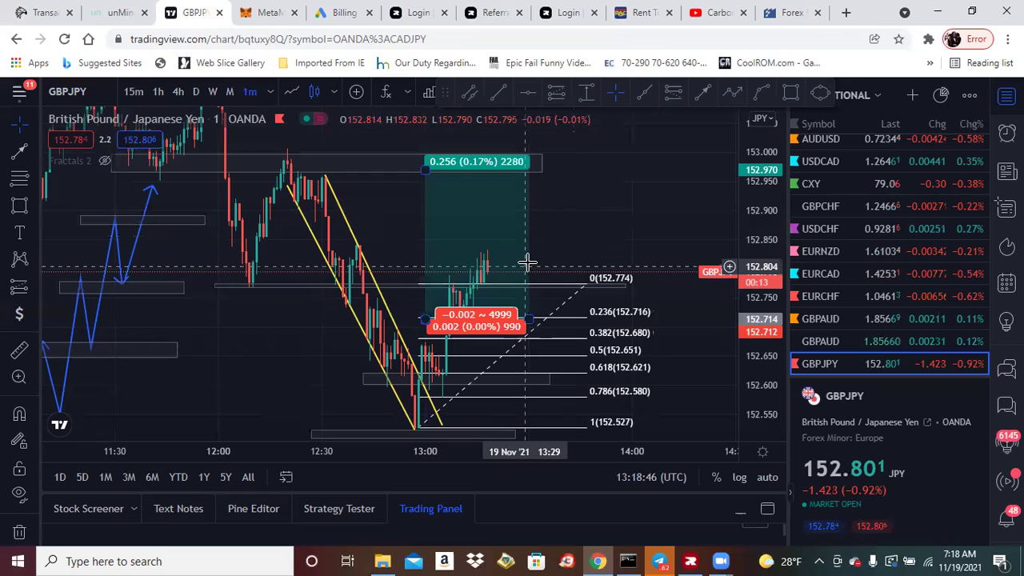
key(Escape)
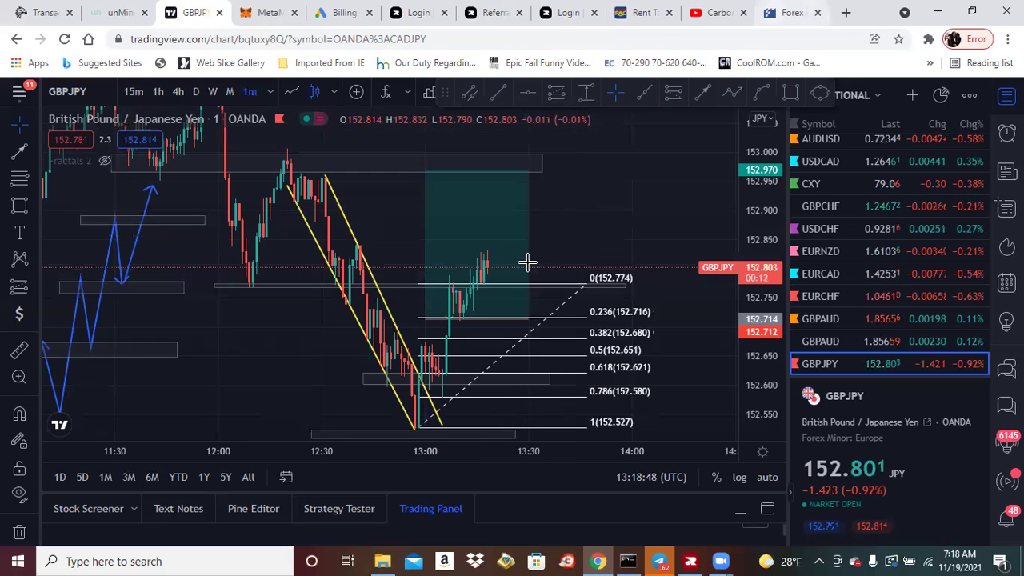